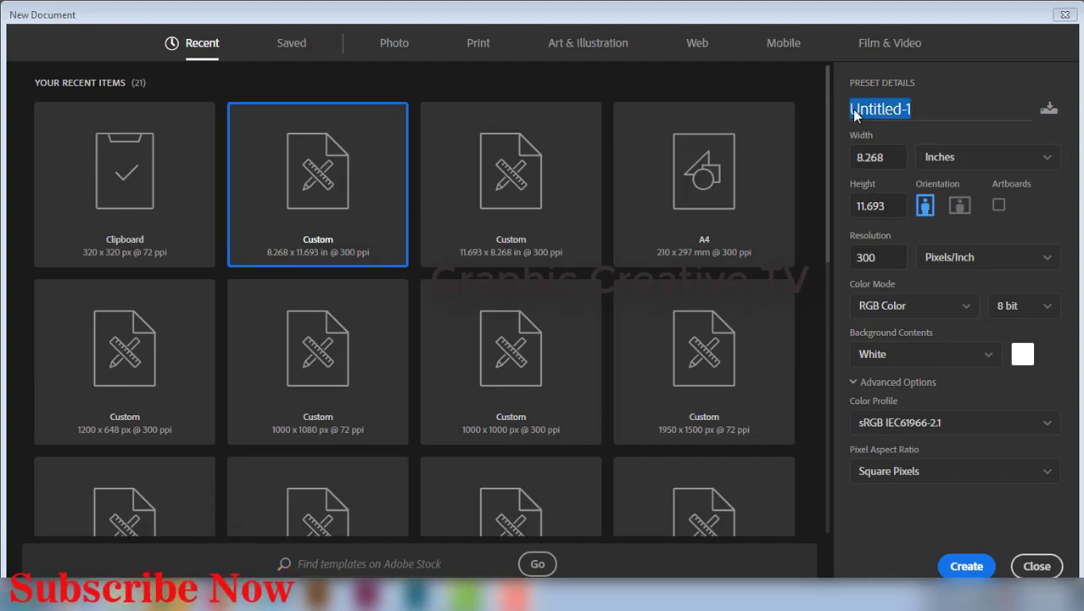
Step: Create a new document named "burger flyer", 8.268 x 11.693 inches at 300 pixels/inch in RGB Color
{"action": "left_click_drag", "start_coordinate": [850, 109], "coordinate": [930, 117]}
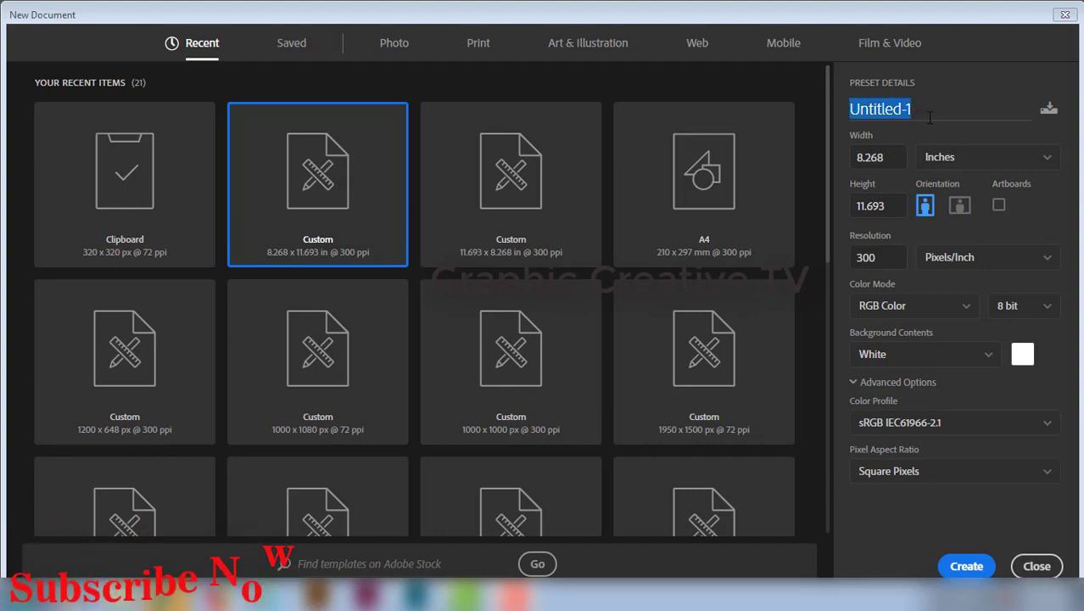
{"action": "type", "text": "burger "}
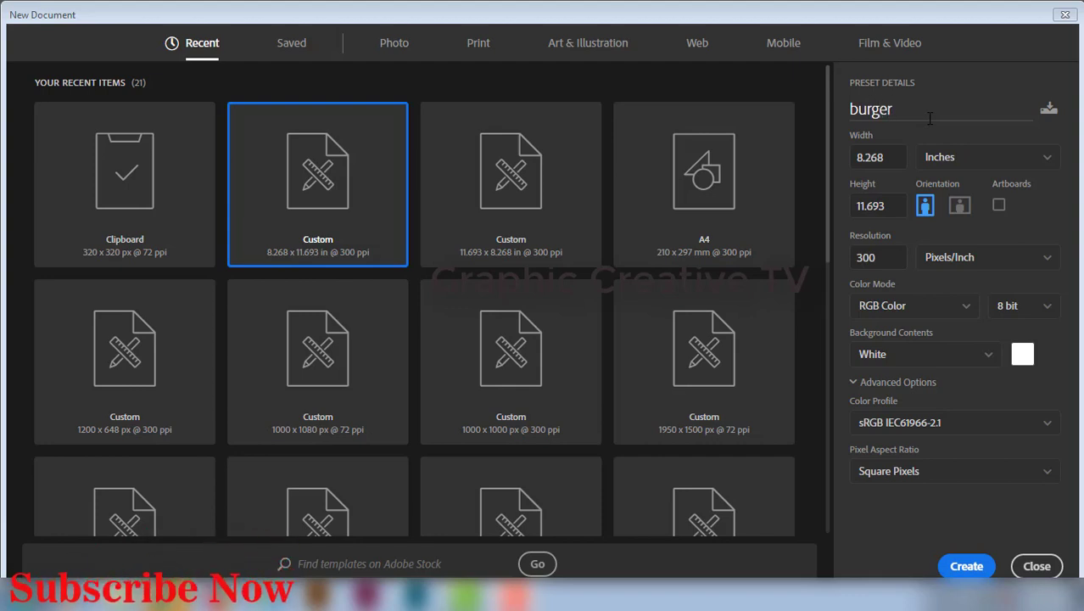
{"action": "type", "text": "flyer"}
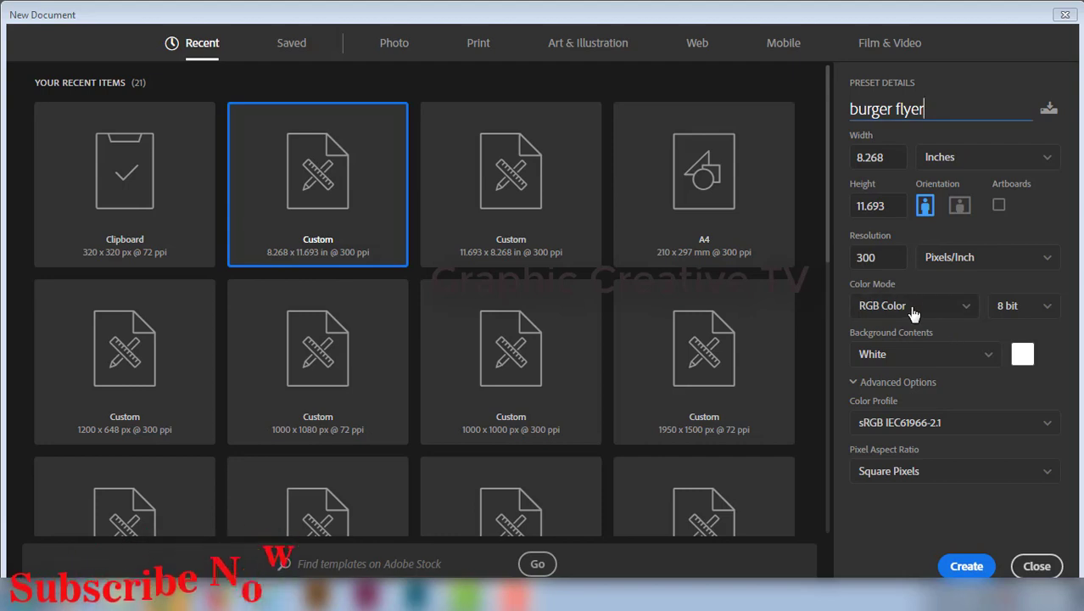
{"action": "left_click", "coordinate": [892, 267]}
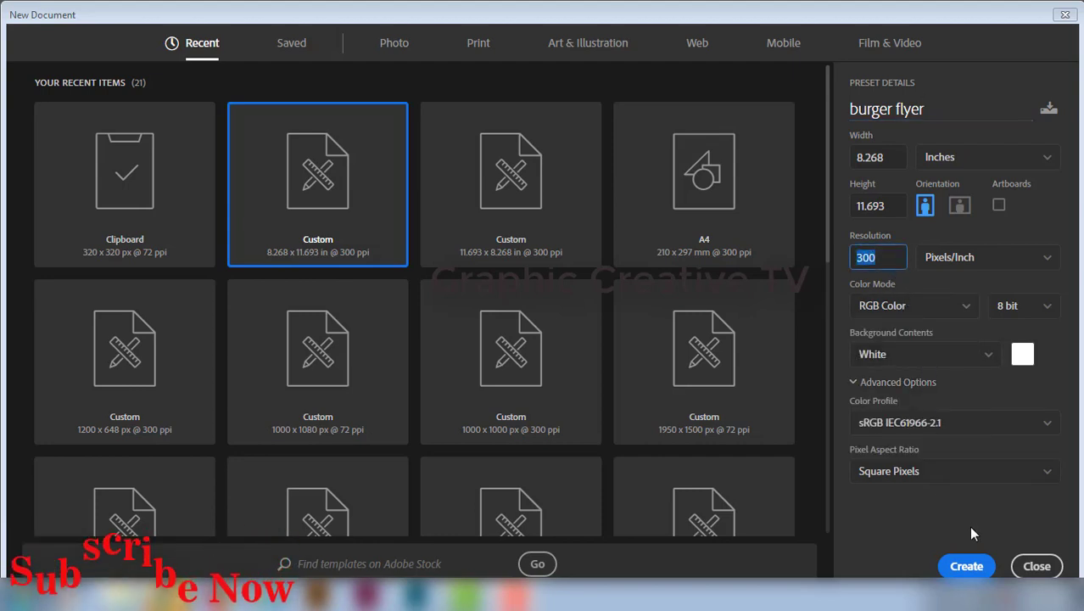
{"action": "left_click", "coordinate": [972, 570]}
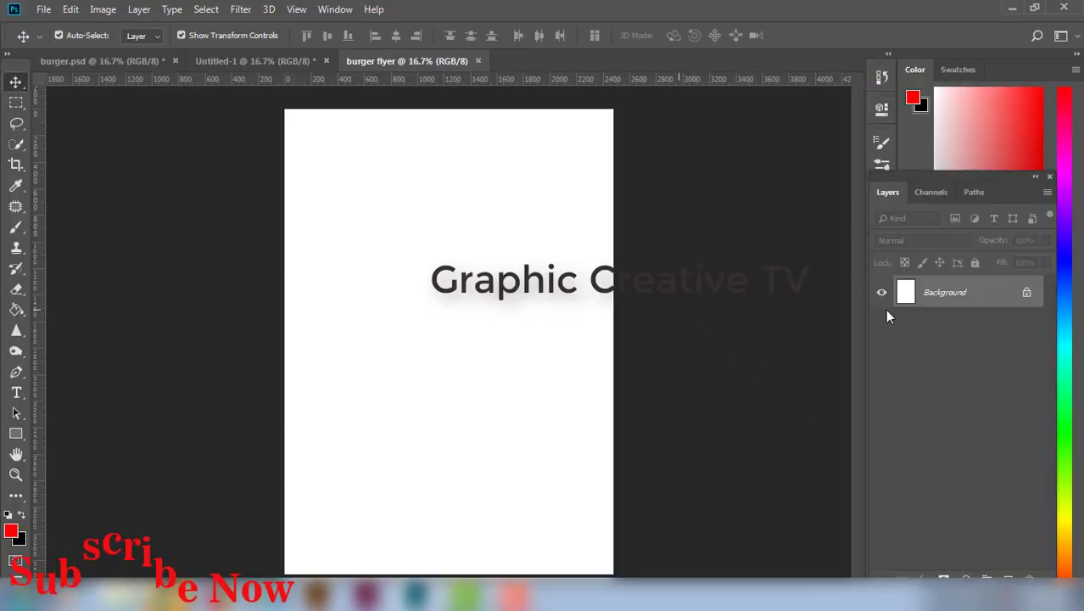
Step: Unlock the background layer and add a Gradient fill layer above it
{"action": "left_click", "coordinate": [1028, 293]}
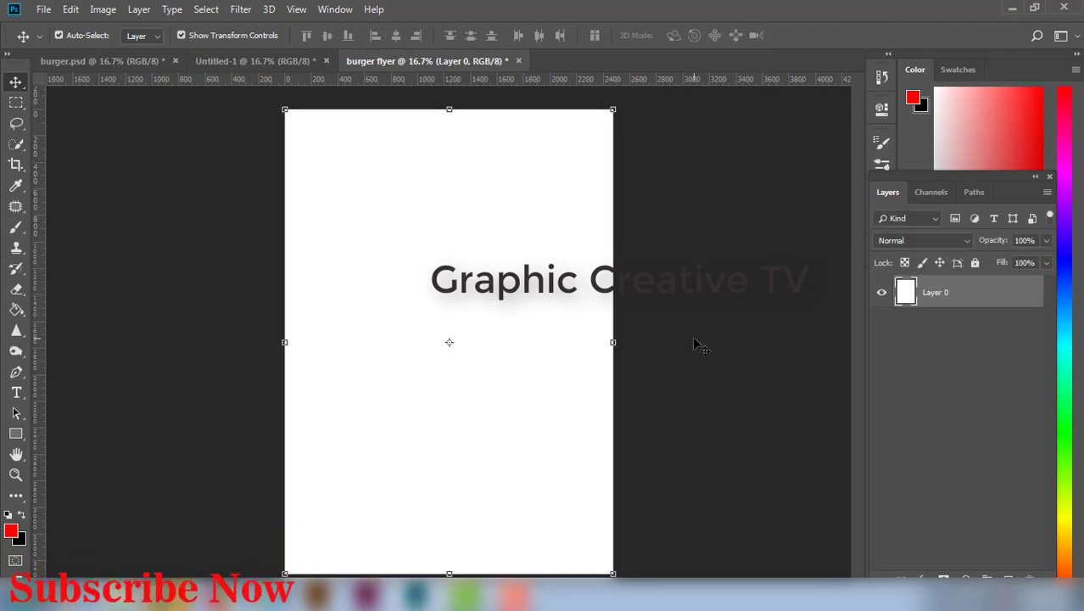
{"action": "left_click", "coordinate": [962, 554]}
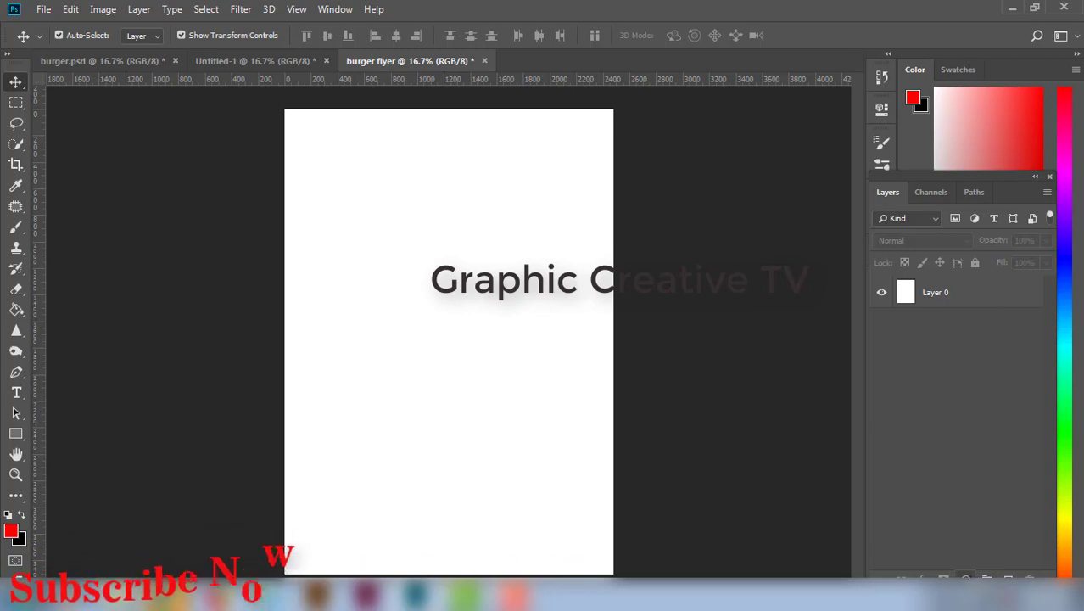
{"action": "left_click", "coordinate": [966, 580]}
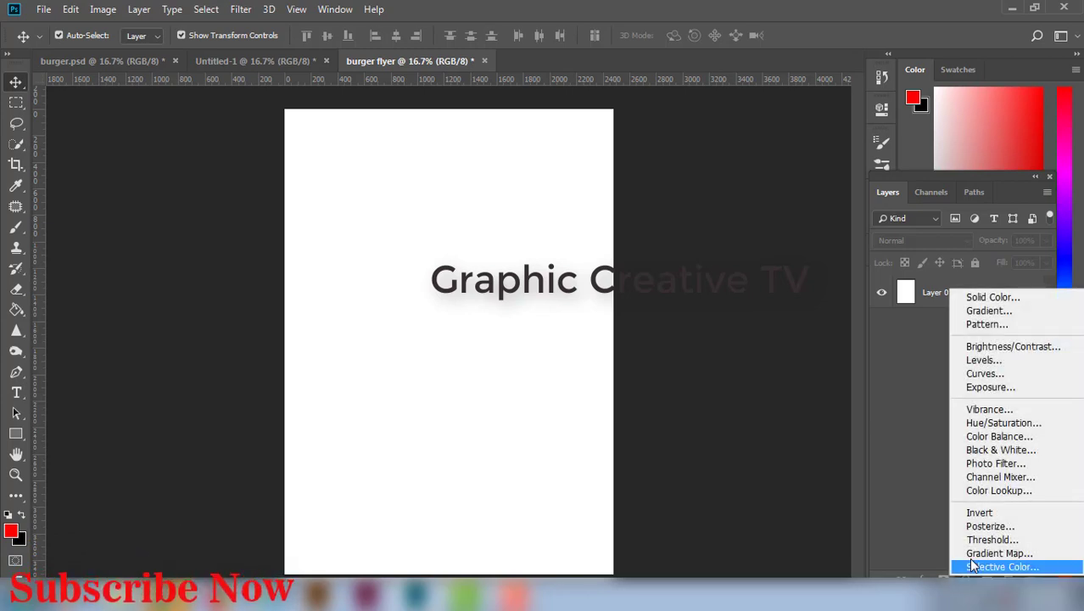
{"action": "left_click", "coordinate": [998, 314]}
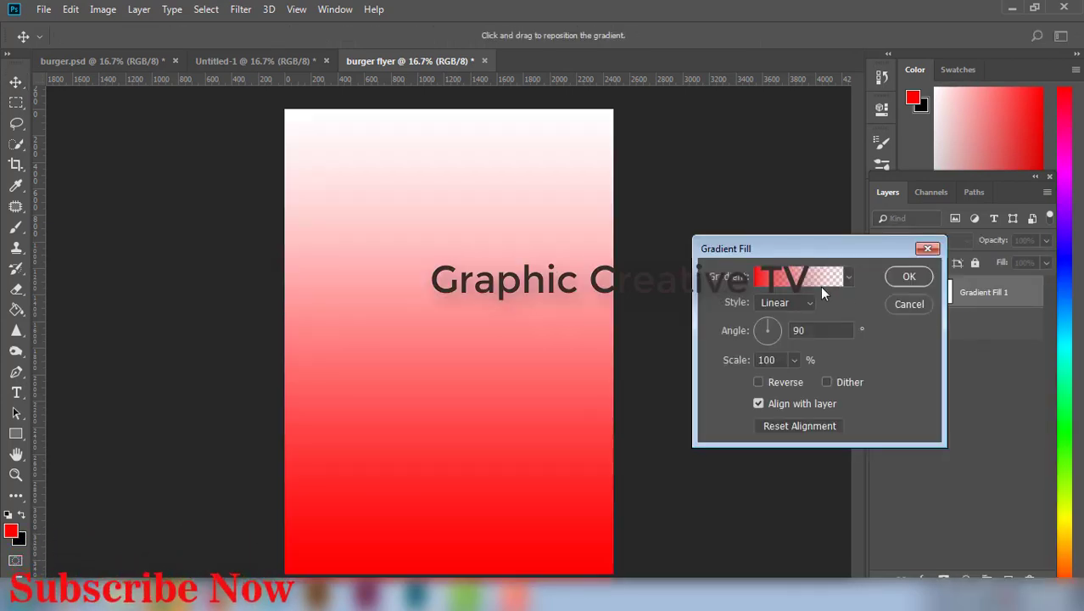
Step: Color the gradient from red (#ff0101) at the start stop to black (#000000) at the end stop
{"action": "left_click", "coordinate": [812, 280]}
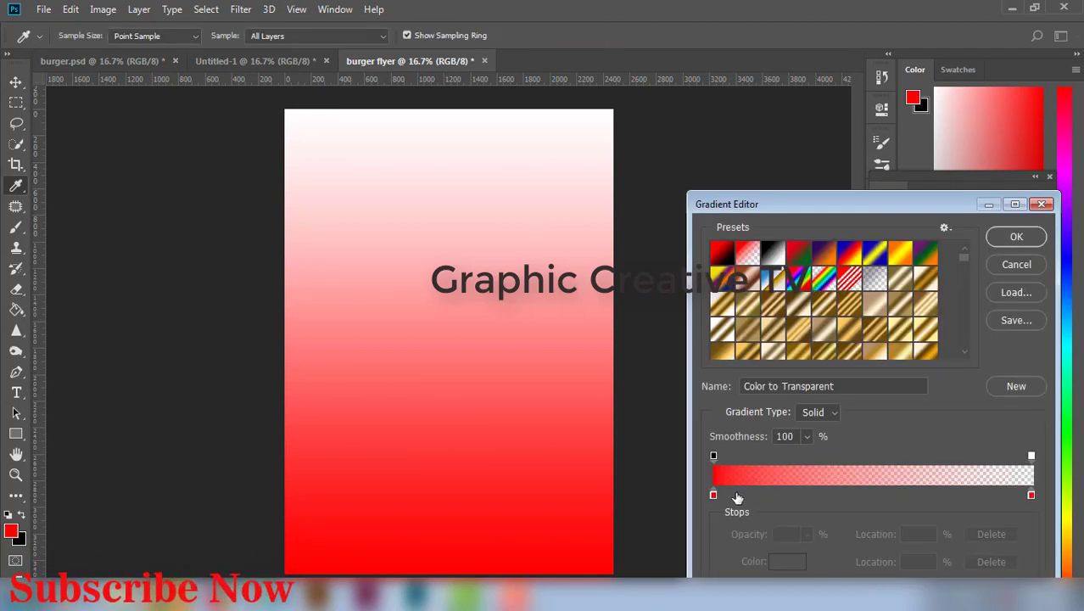
{"action": "left_click", "coordinate": [714, 493]}
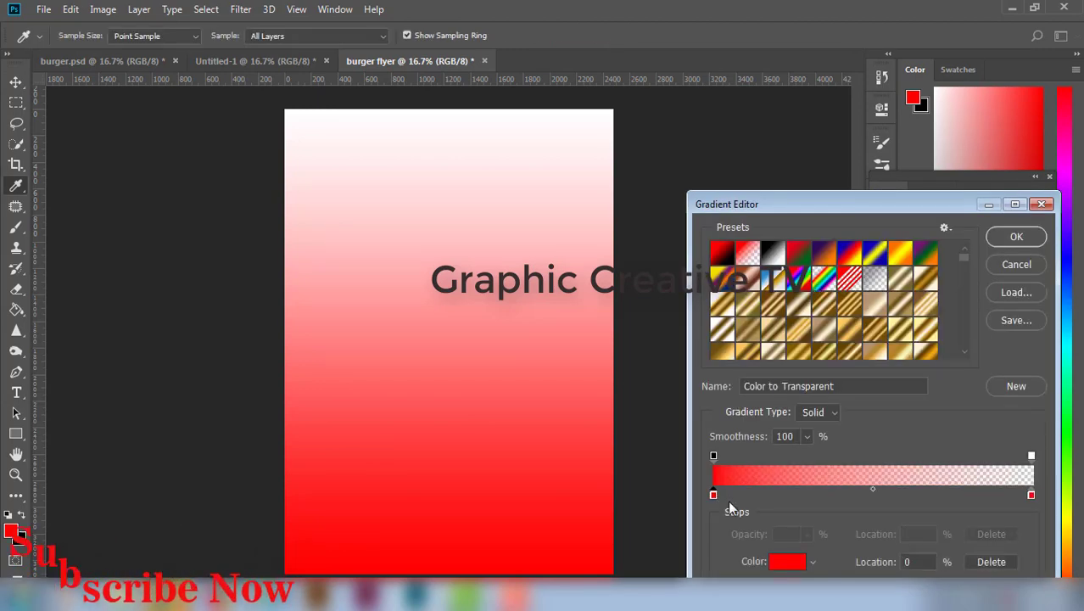
{"action": "left_click", "coordinate": [788, 561]}
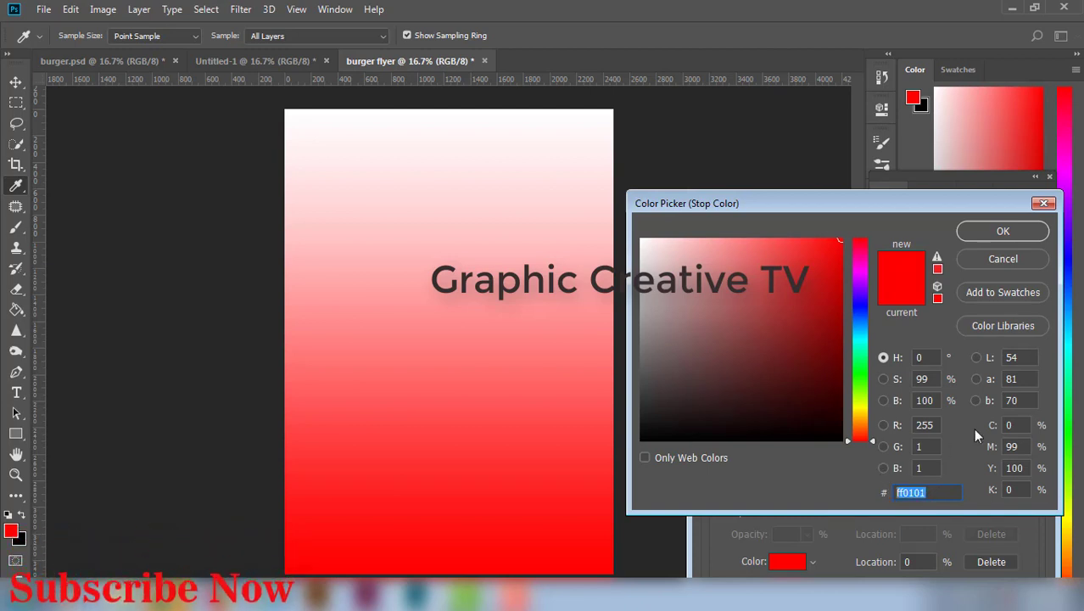
{"action": "left_click", "coordinate": [990, 238]}
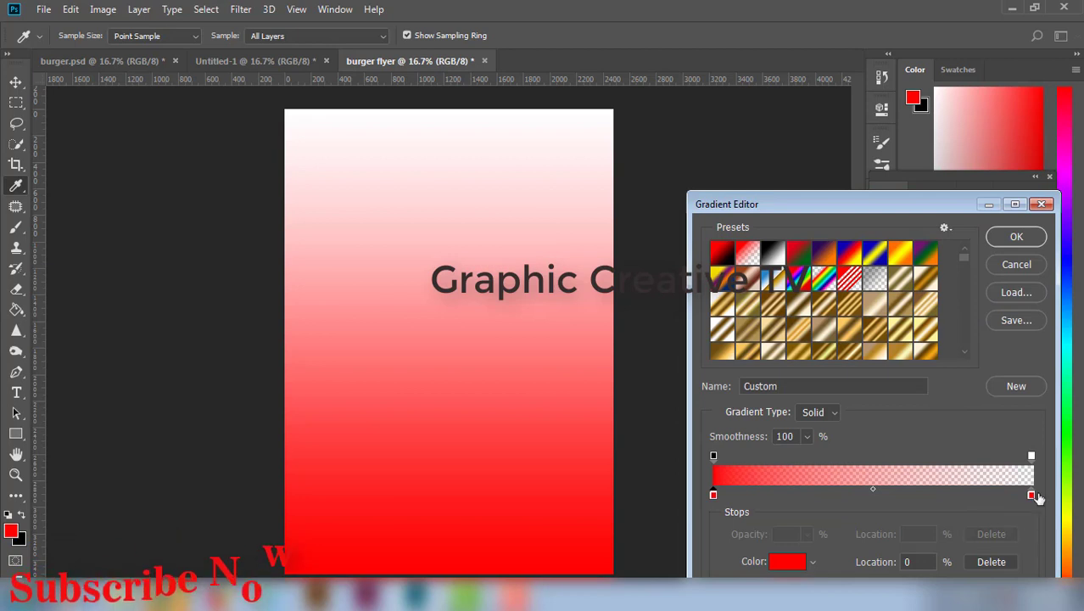
{"action": "left_click", "coordinate": [797, 562]}
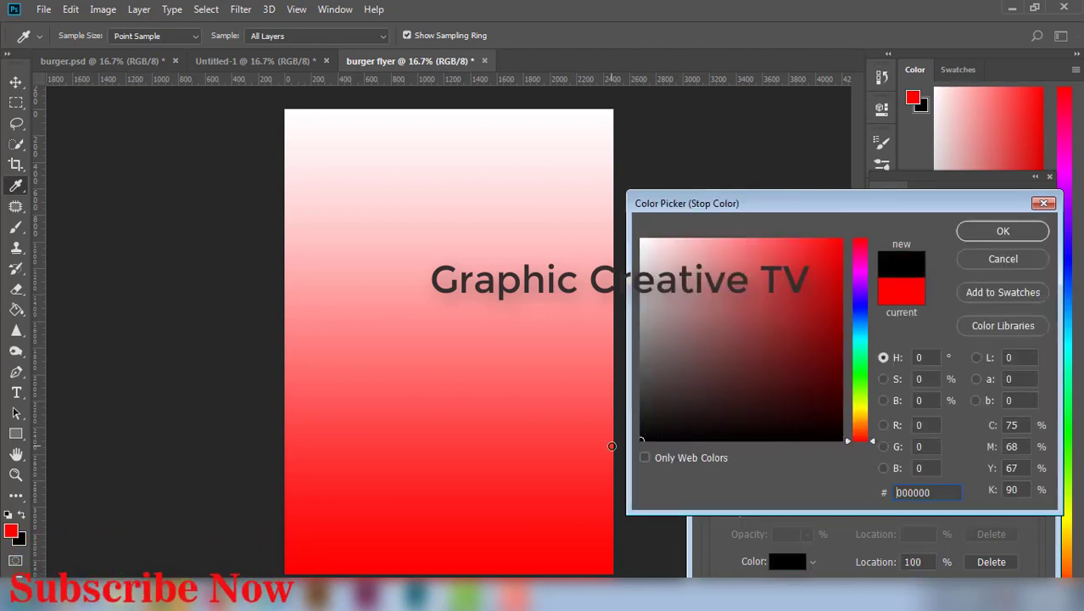
{"action": "left_click", "coordinate": [1027, 231]}
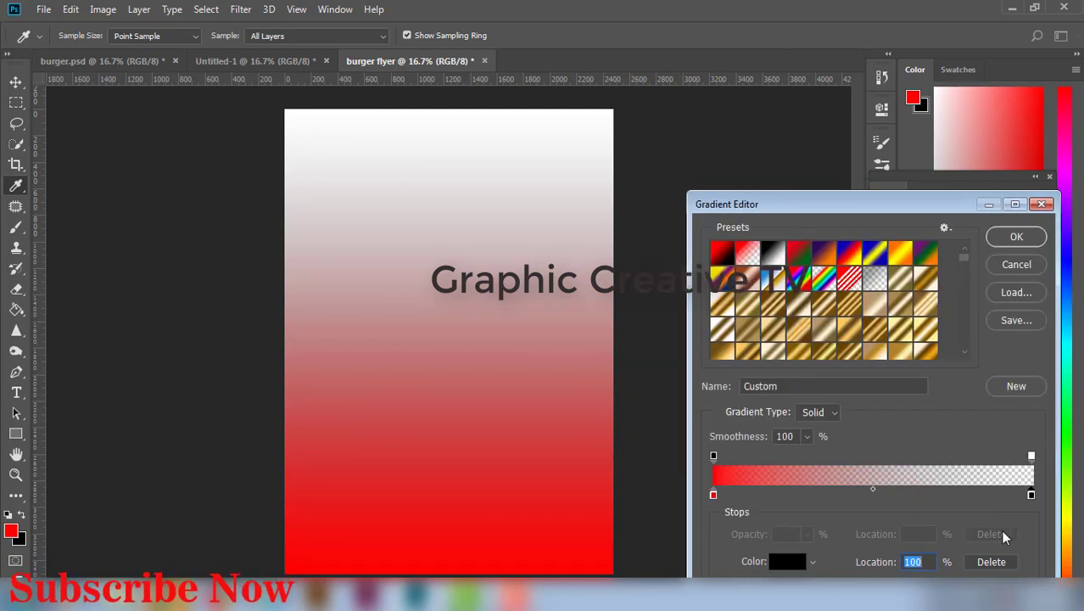
Step: Set the opacity stop at the gradient's black end to 100% and accept the edited gradient
{"action": "left_click", "coordinate": [1032, 457]}
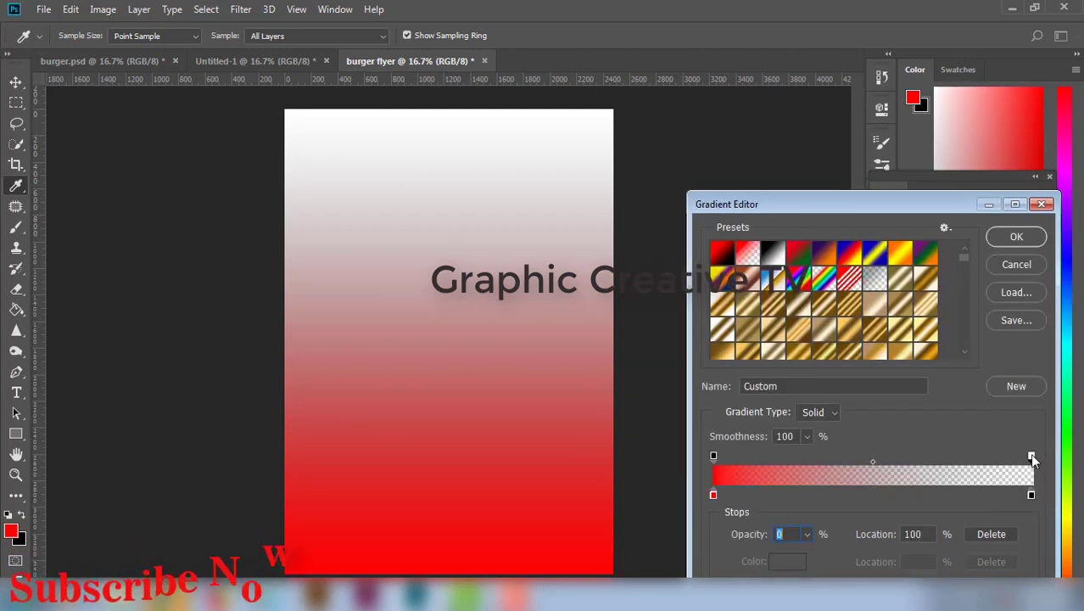
{"action": "left_click", "coordinate": [809, 534]}
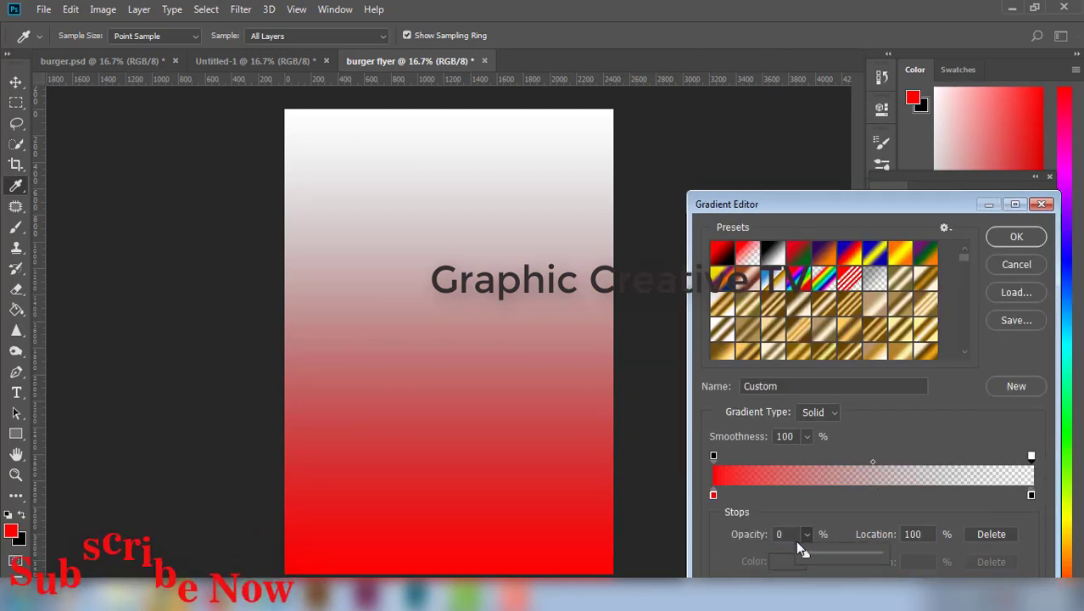
{"action": "left_click_drag", "start_coordinate": [809, 553], "coordinate": [912, 556]}
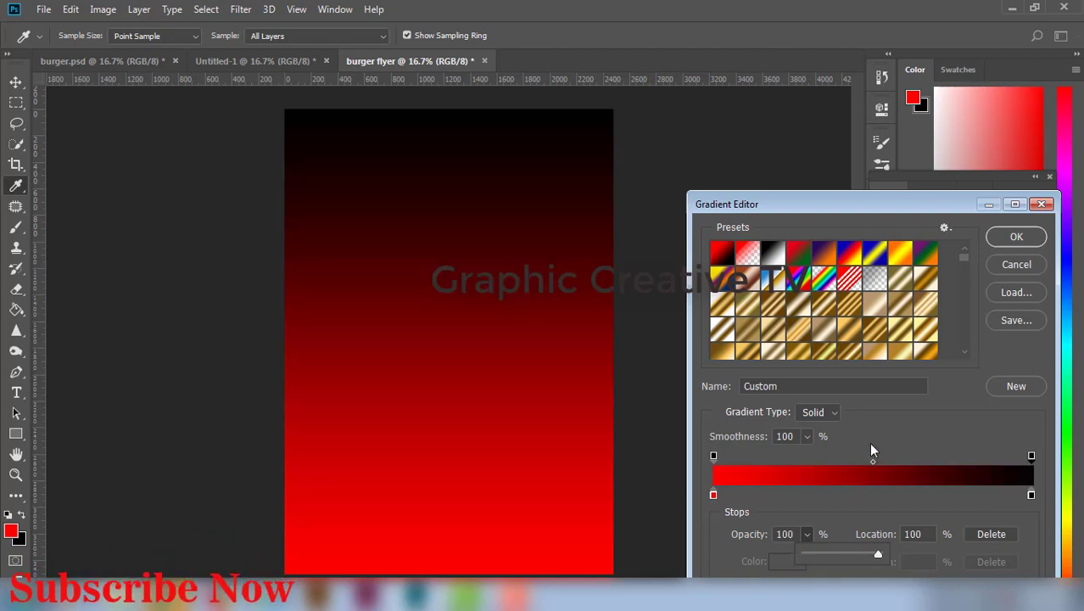
{"action": "left_click", "coordinate": [1019, 244]}
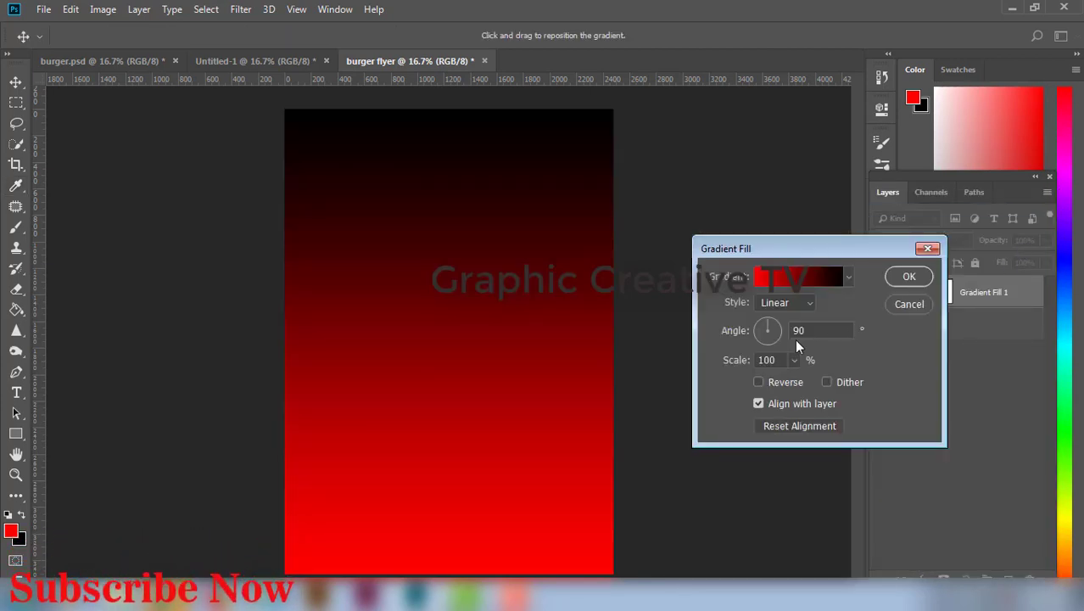
Step: Change the gradient fill's style to Radial, reverse it, and set its scale to 122%
{"action": "left_click", "coordinate": [802, 302]}
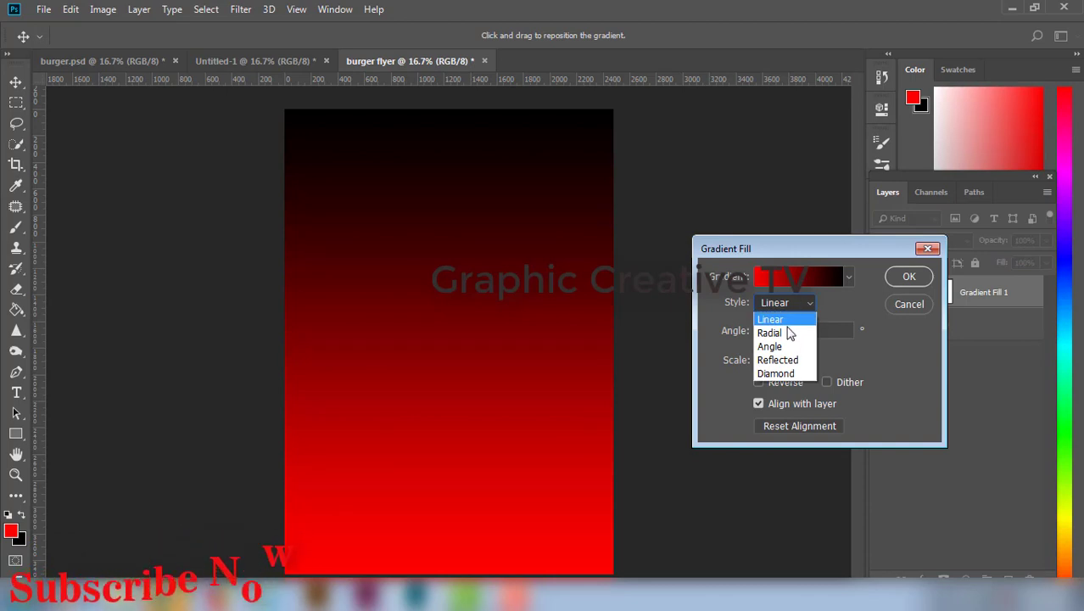
{"action": "left_click", "coordinate": [788, 333]}
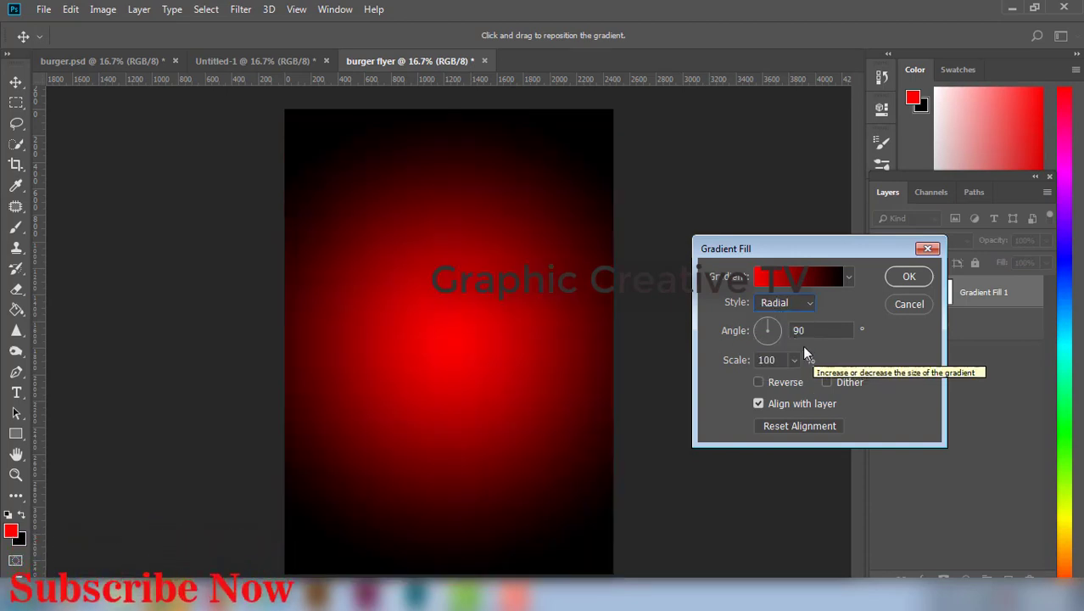
{"action": "left_click", "coordinate": [757, 381]}
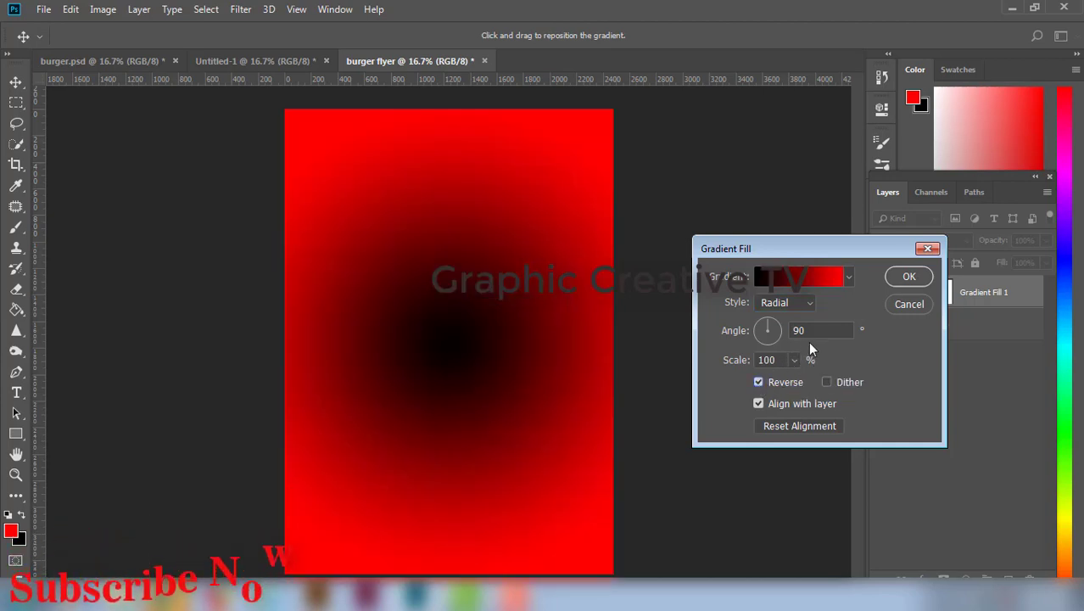
{"action": "left_click", "coordinate": [746, 358]}
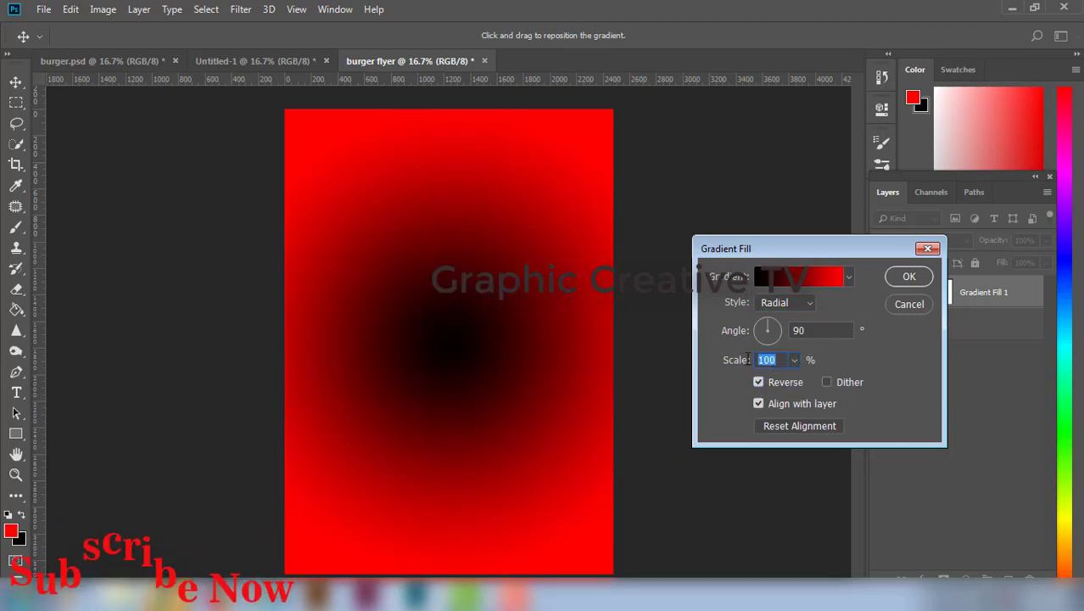
{"action": "type", "text": "122"}
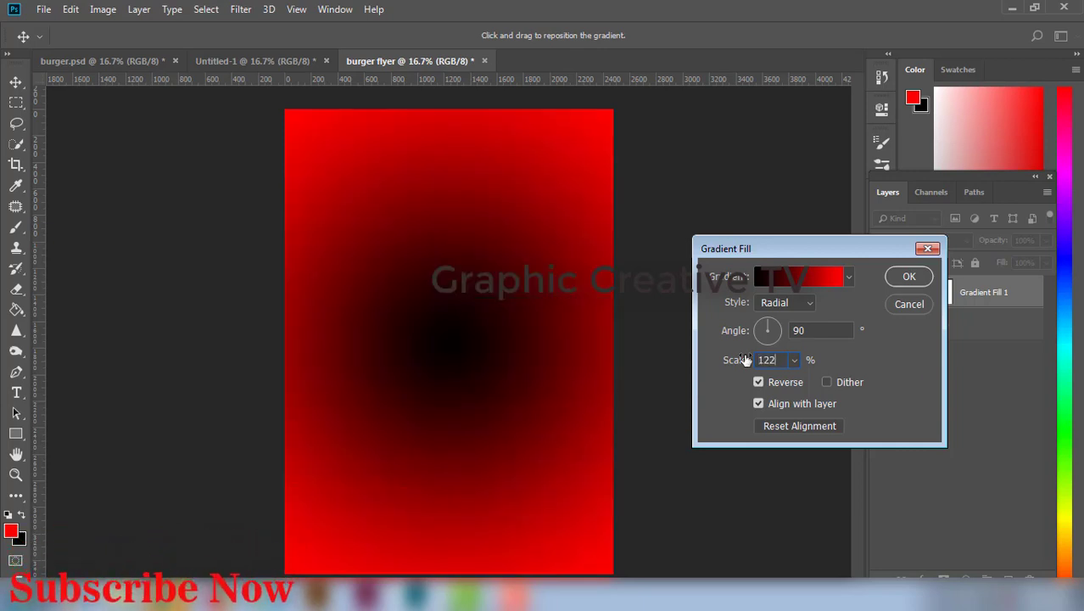
Step: Set the gradient's angle to 99.46°, turn off Reverse, and apply the gradient fill
{"action": "double_click", "coordinate": [814, 330]}
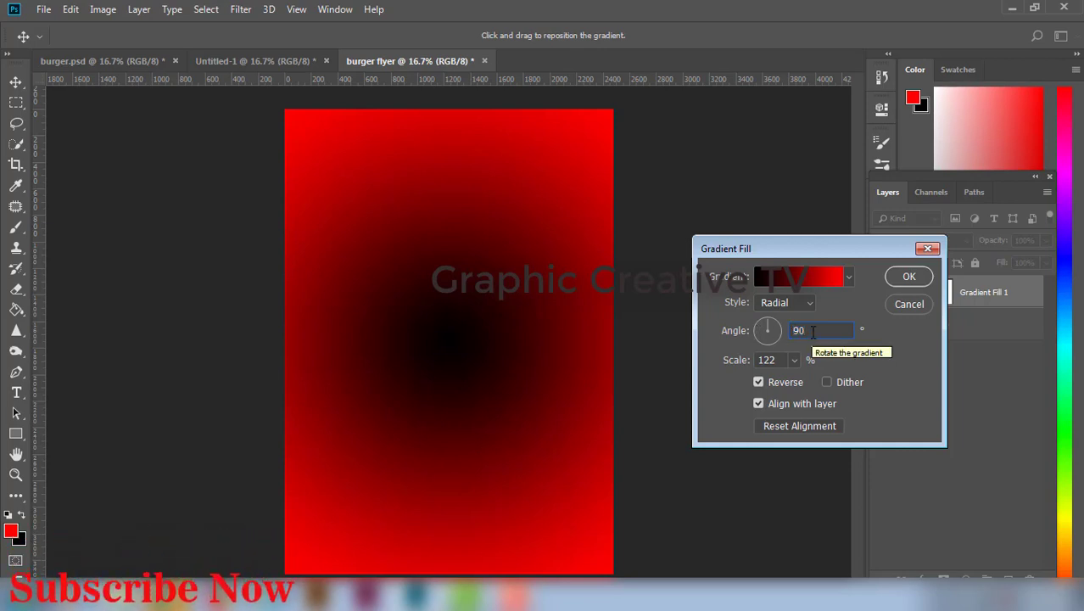
{"action": "key", "text": "BackSpace"}
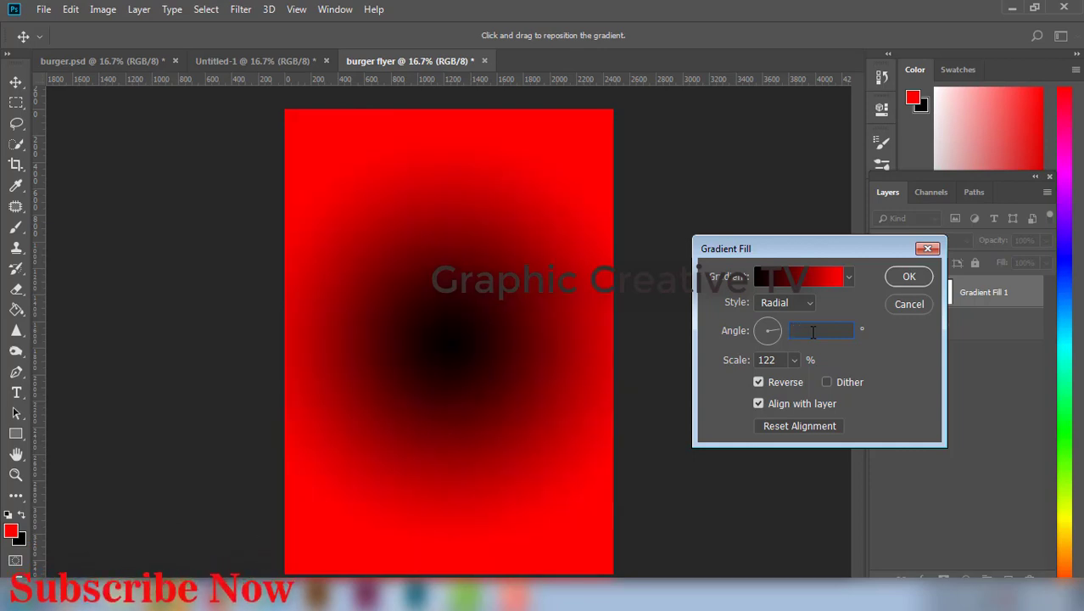
{"action": "type", "text": "99.46"}
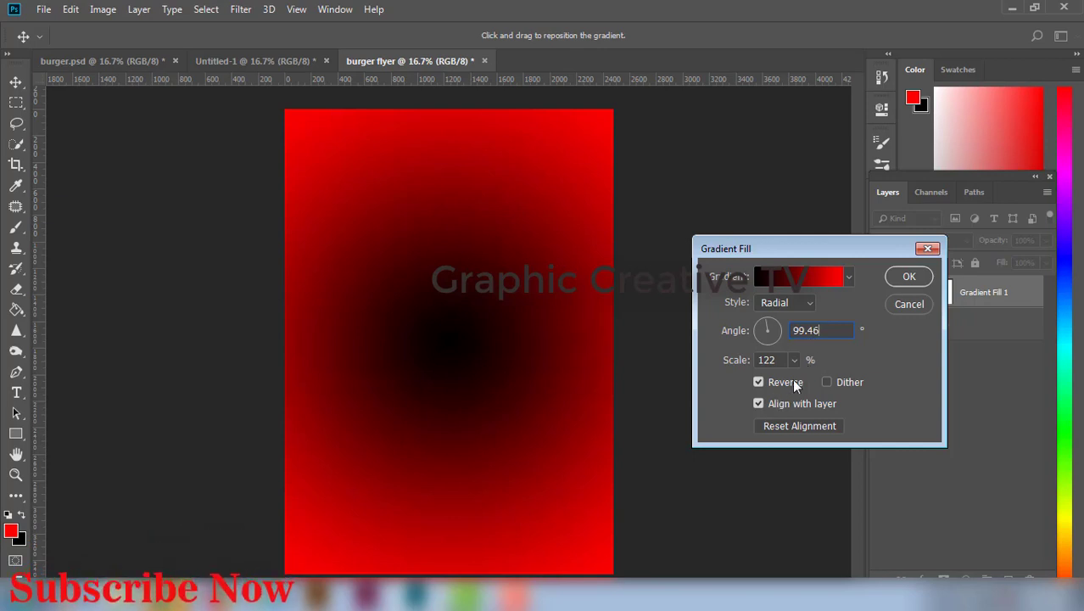
{"action": "left_click", "coordinate": [762, 381]}
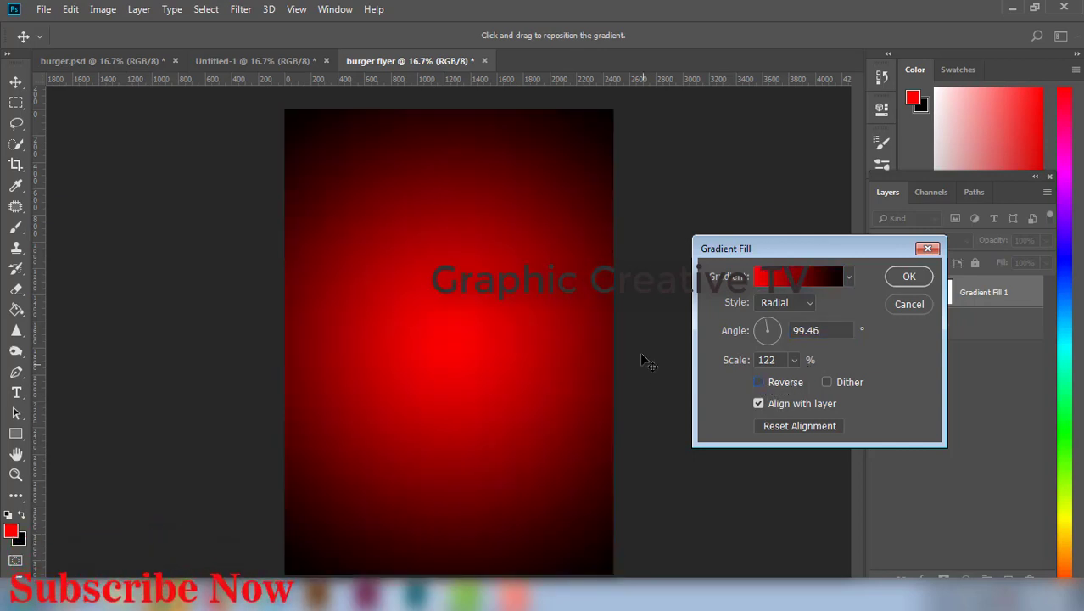
{"action": "left_click", "coordinate": [909, 276]}
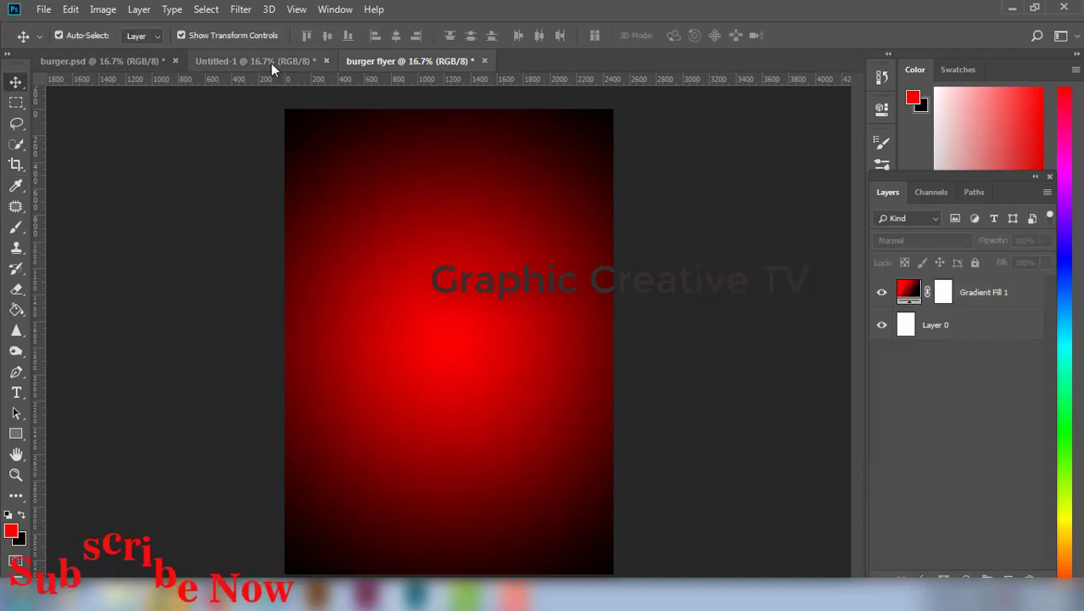
Step: Bring the scratched grey texture from the Untitled-1 document into the burger flyer and position it to cover the whole page
{"action": "left_click", "coordinate": [270, 61]}
{"action": "left_click_drag", "start_coordinate": [373, 250], "coordinate": [422, 330]}
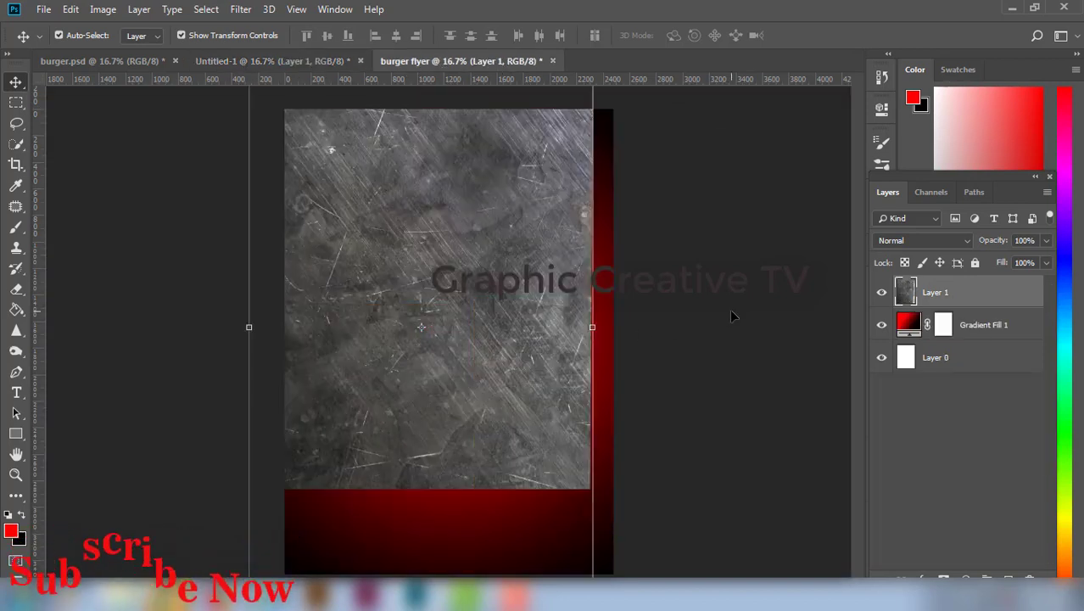
{"action": "left_click_drag", "start_coordinate": [495, 309], "coordinate": [527, 308]}
{"action": "left_click", "coordinate": [733, 295]}
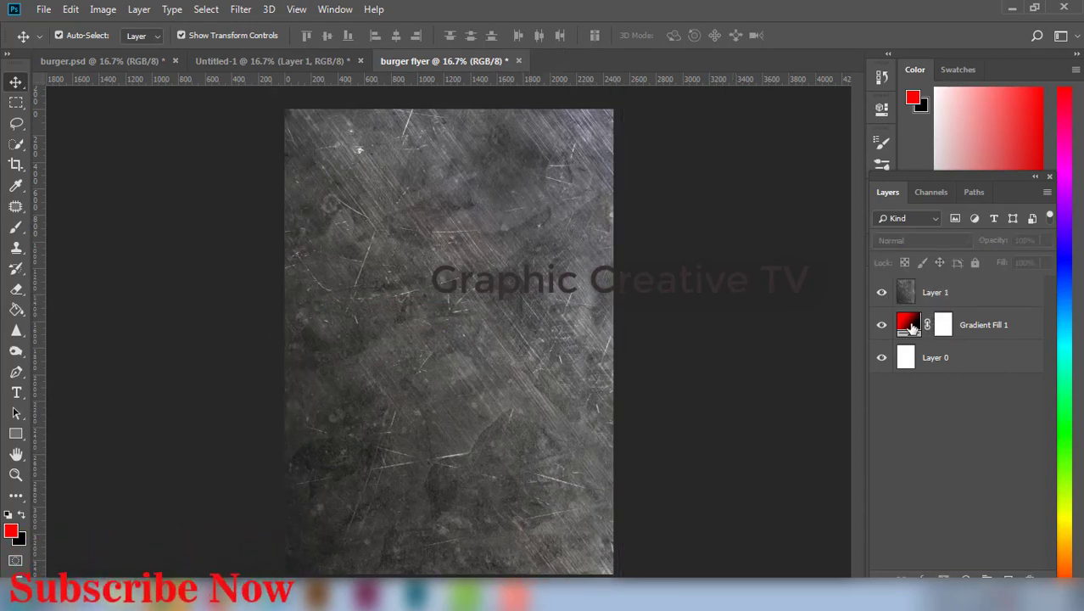
Step: Set the scratched texture layer's blend mode to Soft Light so it blends with the red gradient
{"action": "left_click", "coordinate": [913, 302]}
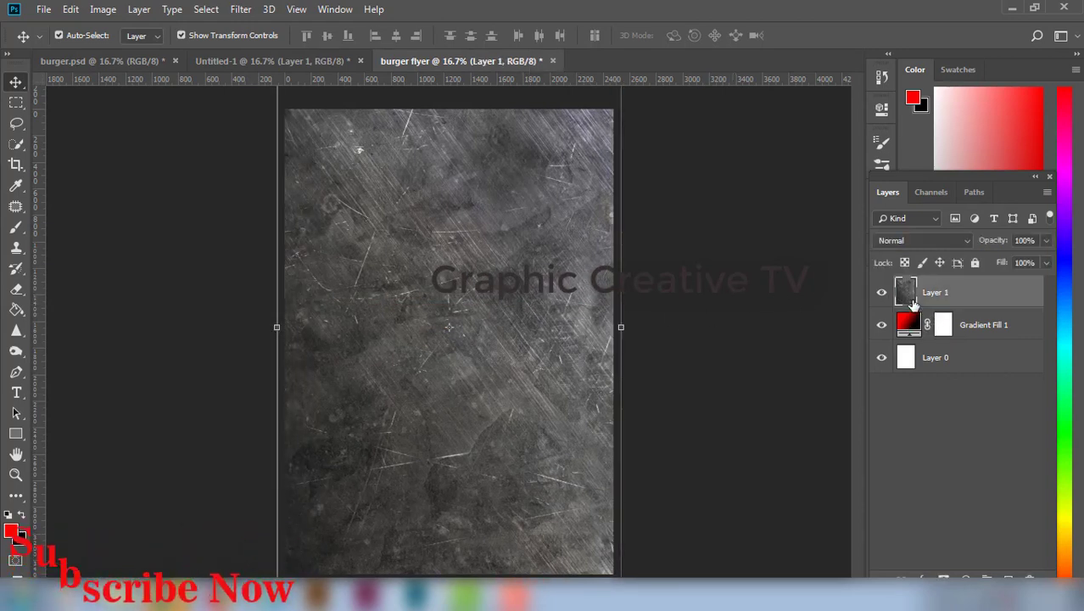
{"action": "left_click", "coordinate": [922, 242]}
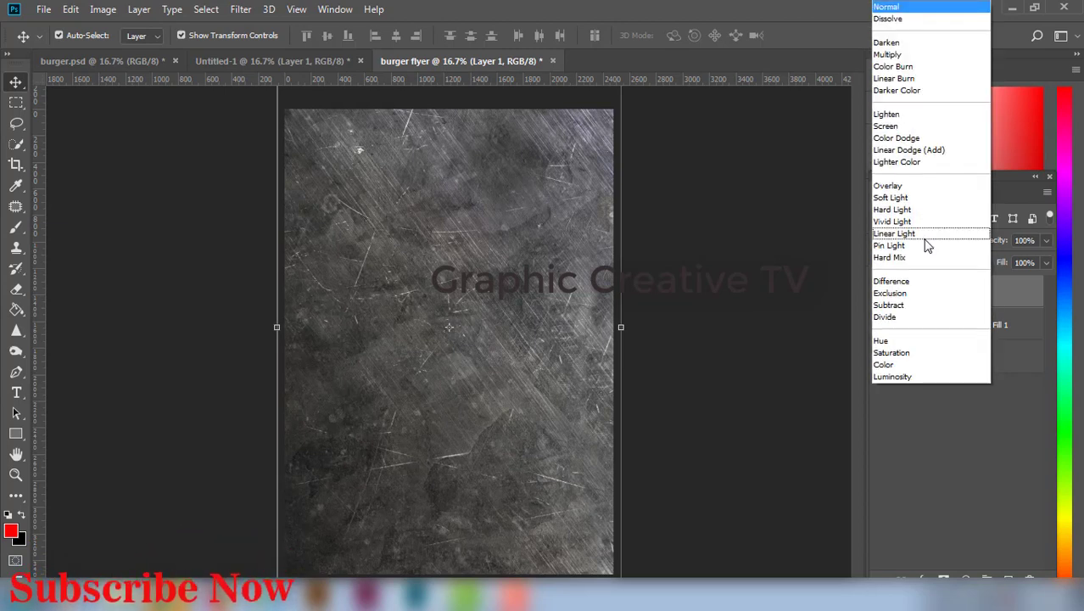
{"action": "left_click", "coordinate": [890, 197]}
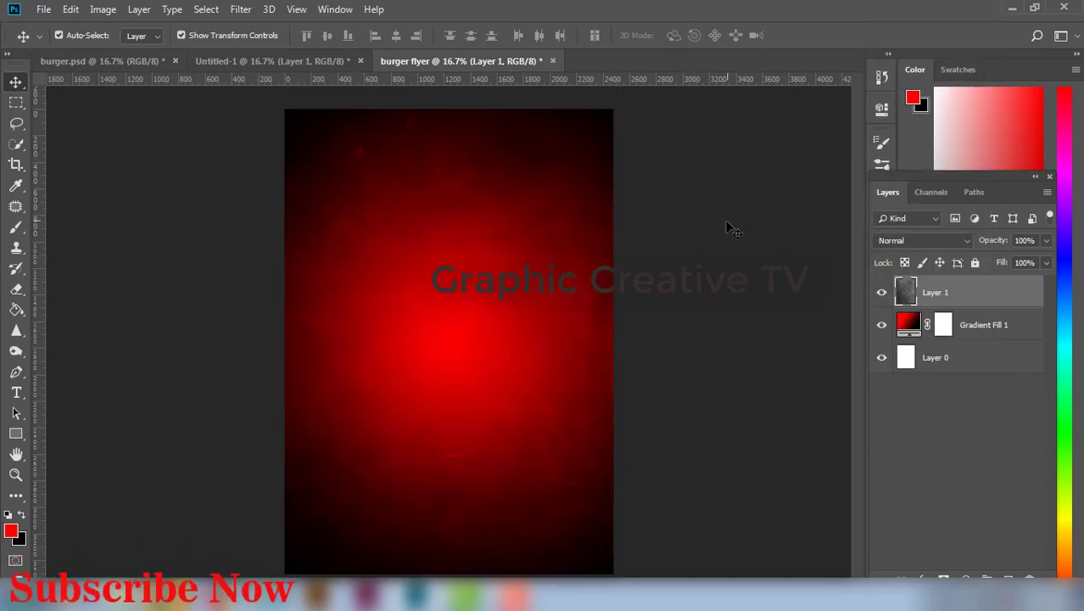
{"action": "left_click", "coordinate": [730, 229]}
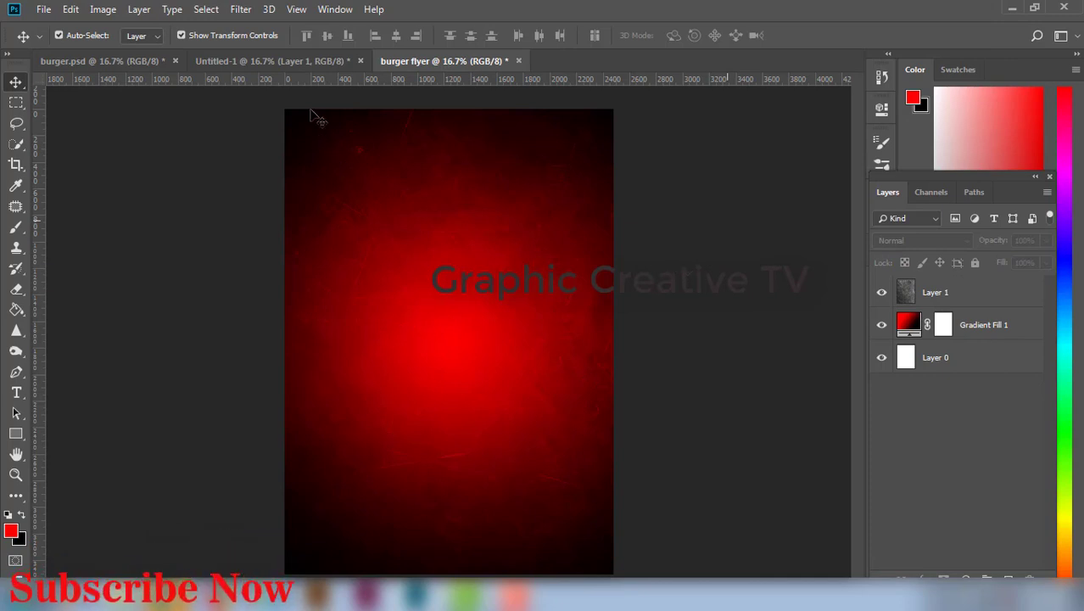
Step: Bring the large chicken burger image from the Untitled-1 document into the burger flyer and position it mid-page
{"action": "left_click", "coordinate": [295, 61]}
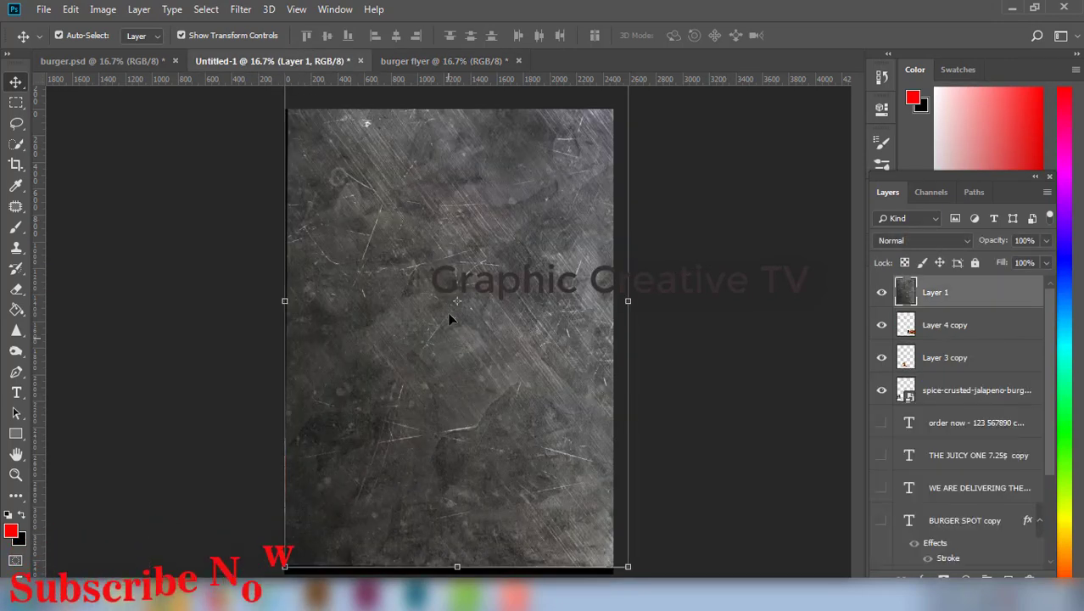
{"action": "left_click_drag", "start_coordinate": [471, 271], "coordinate": [432, 596]}
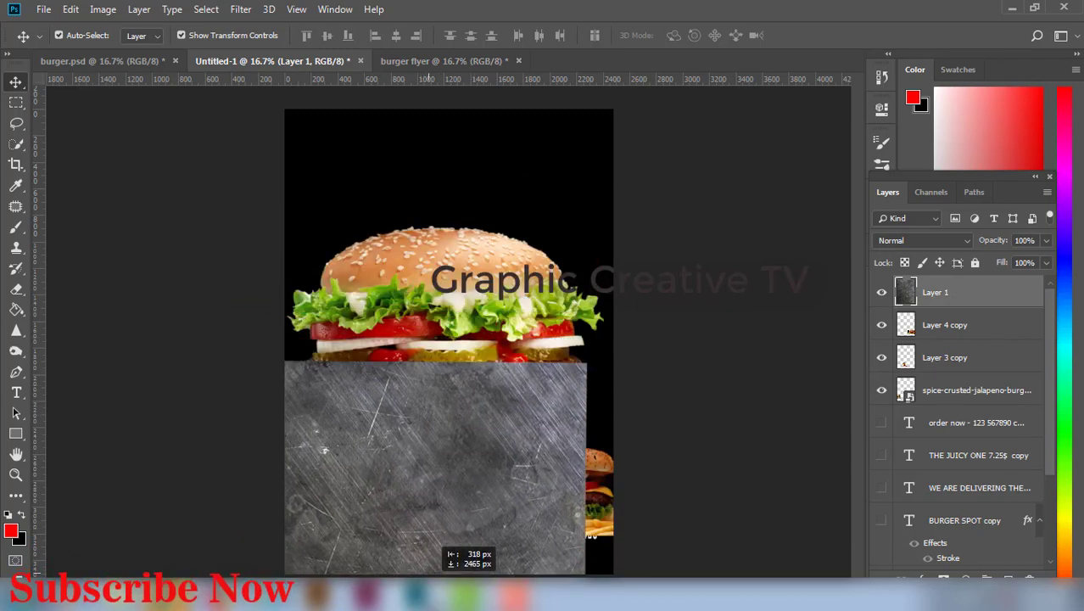
{"action": "key", "text": "ctrl+z"}
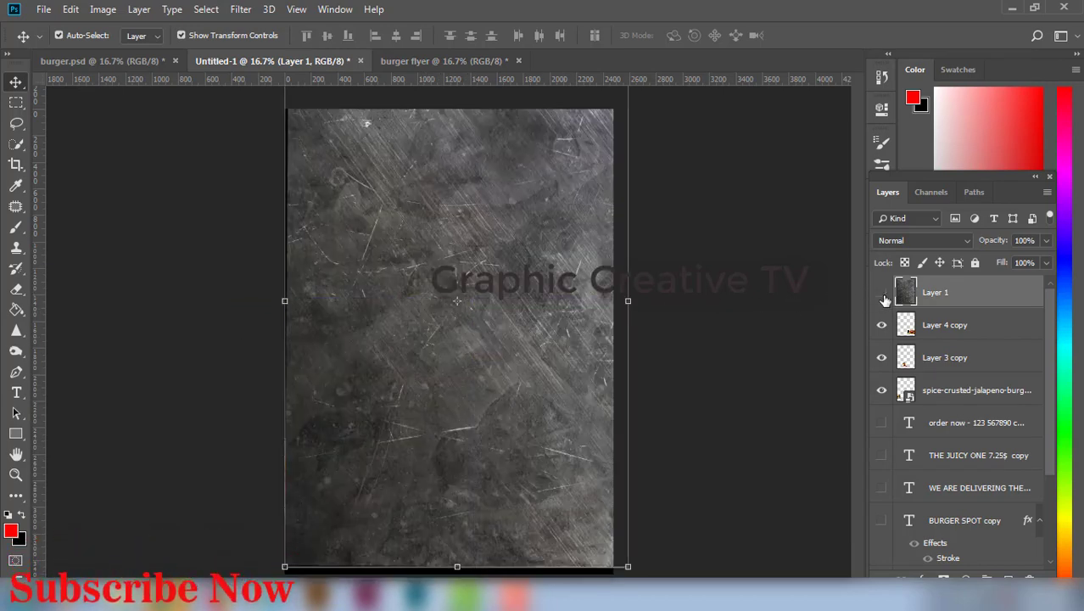
{"action": "left_click_drag", "start_coordinate": [523, 319], "coordinate": [473, 290]}
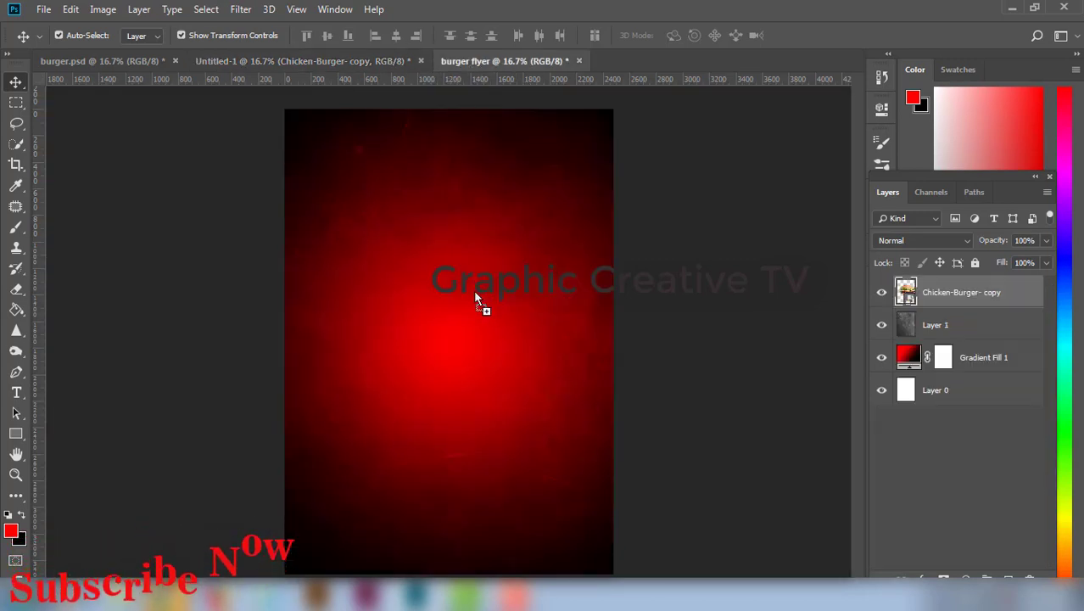
{"action": "left_click_drag", "start_coordinate": [543, 301], "coordinate": [513, 340]}
{"action": "left_click", "coordinate": [715, 314]}
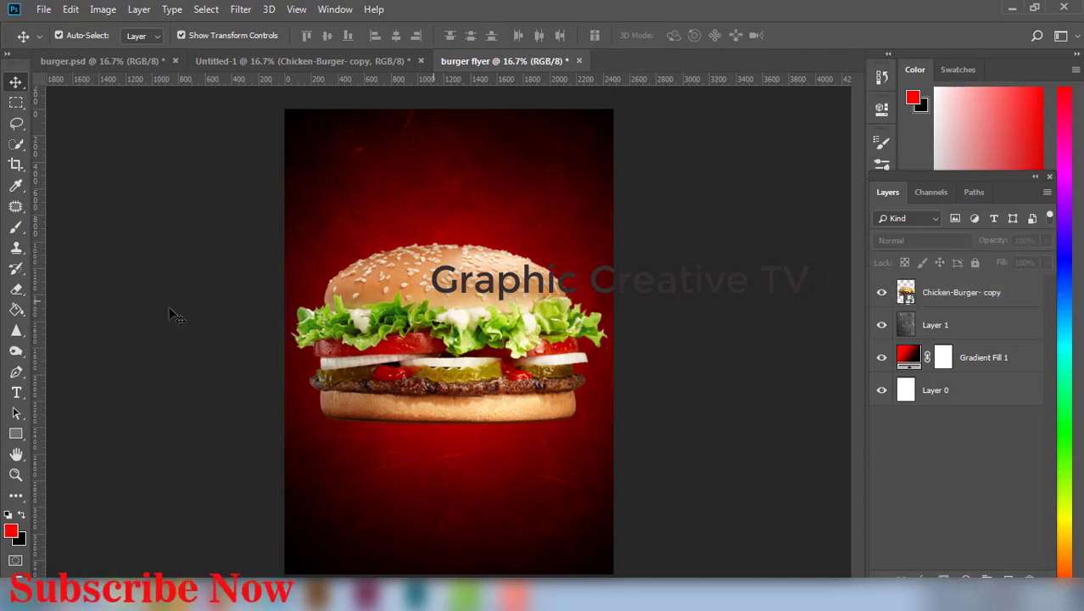
Step: Draw a thin ellipse about 1888 × 79 px along the underside of the burger's bottom bun and fill it with black
{"action": "left_click", "coordinate": [24, 438]}
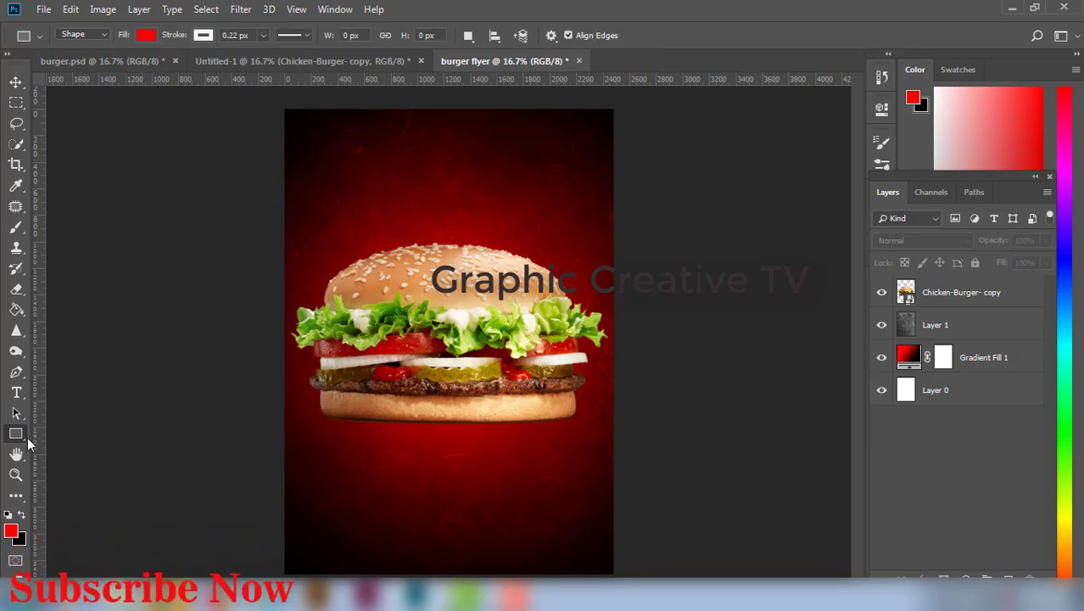
{"action": "right_click", "coordinate": [27, 436]}
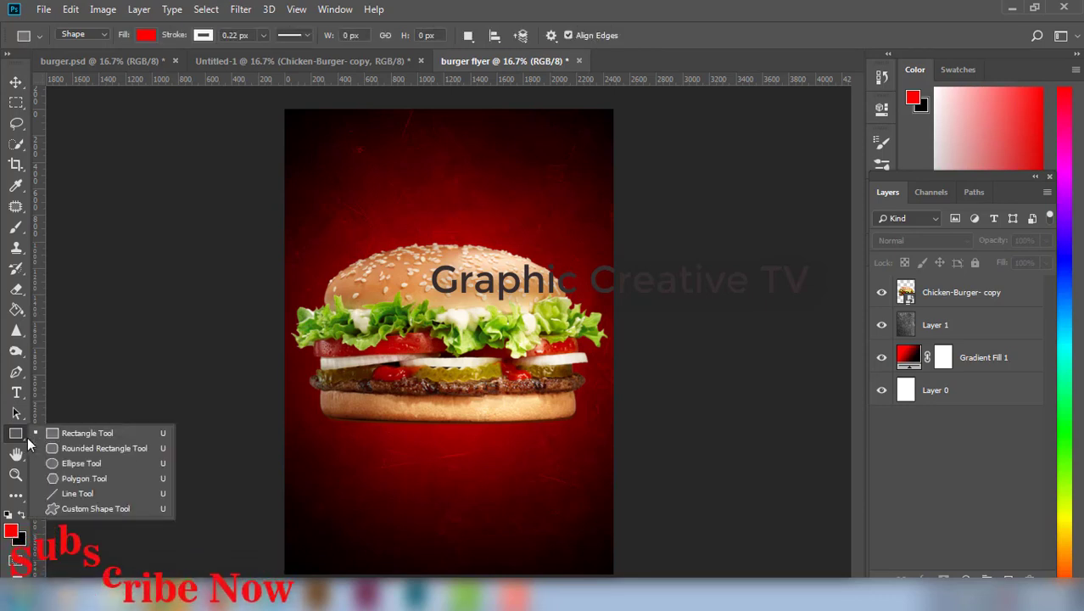
{"action": "left_click", "coordinate": [63, 462]}
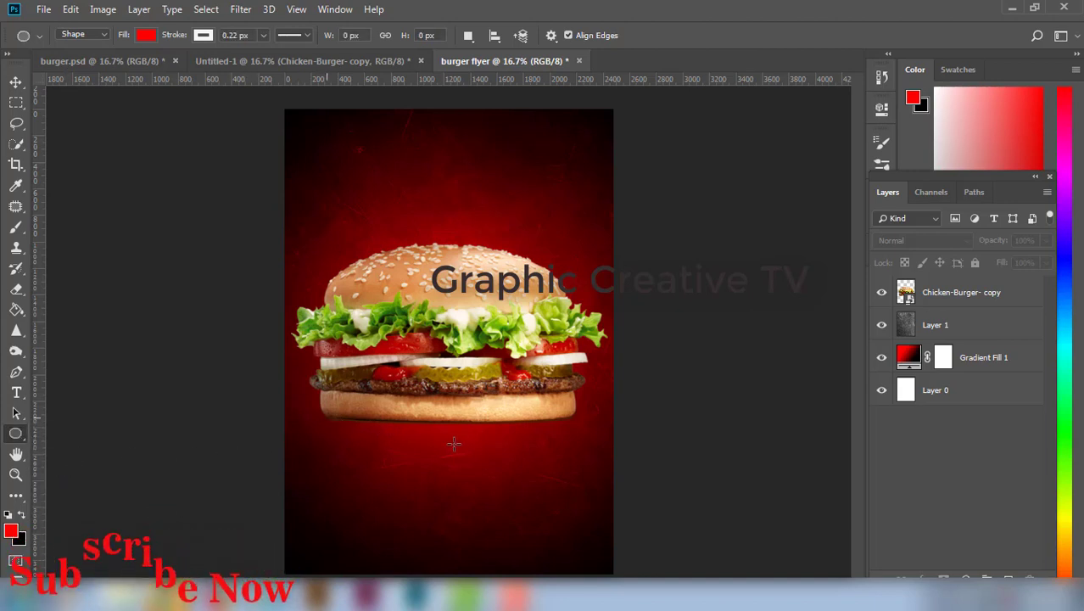
{"action": "left_click_drag", "start_coordinate": [326, 421], "coordinate": [575, 427]}
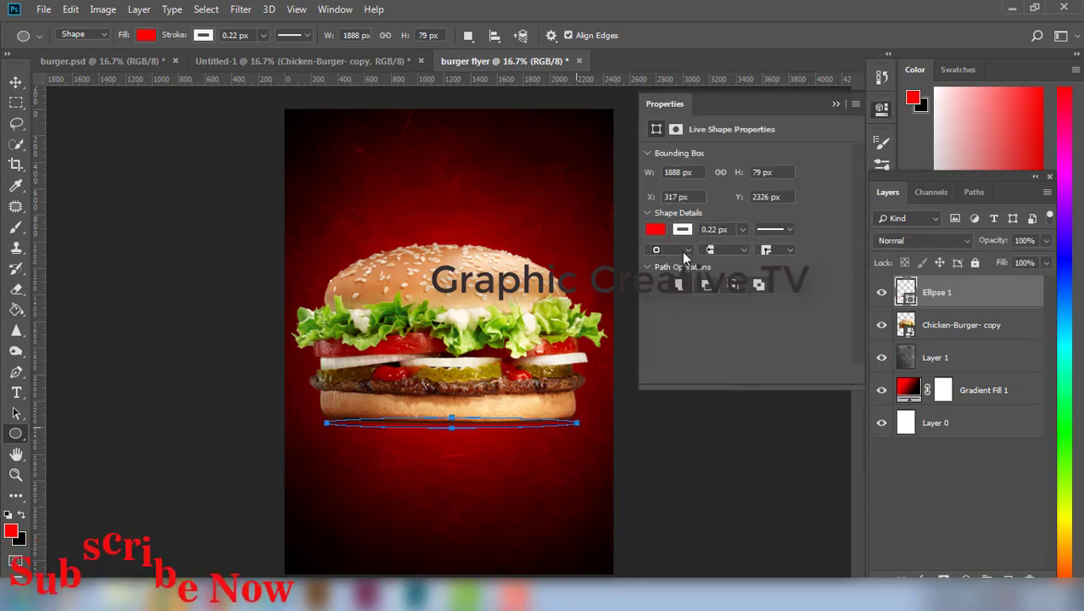
{"action": "left_click", "coordinate": [656, 229]}
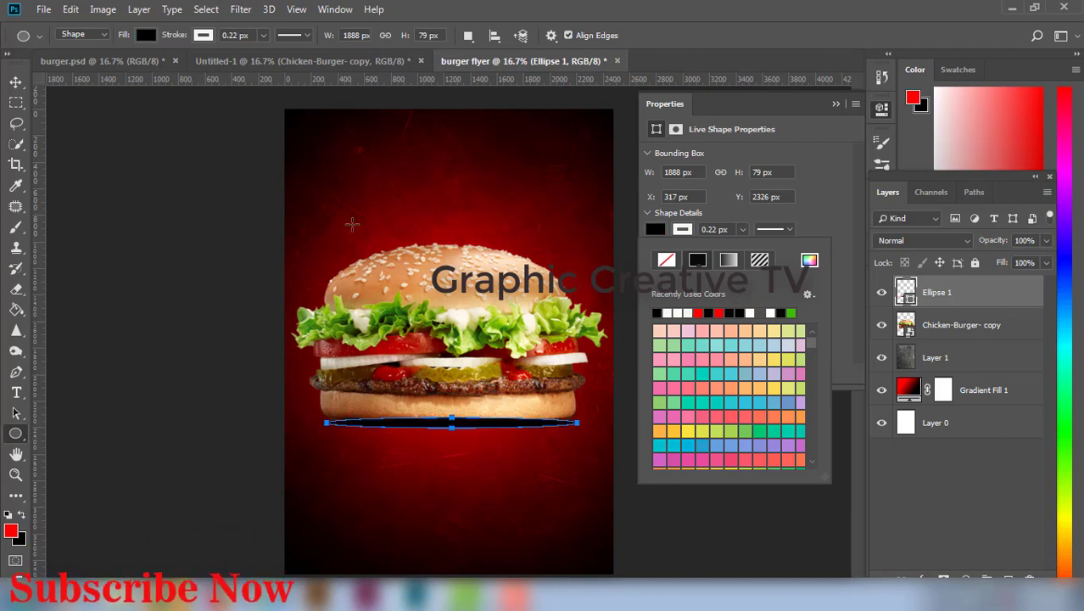
{"action": "left_click", "coordinate": [17, 83]}
{"action": "left_click", "coordinate": [87, 202]}
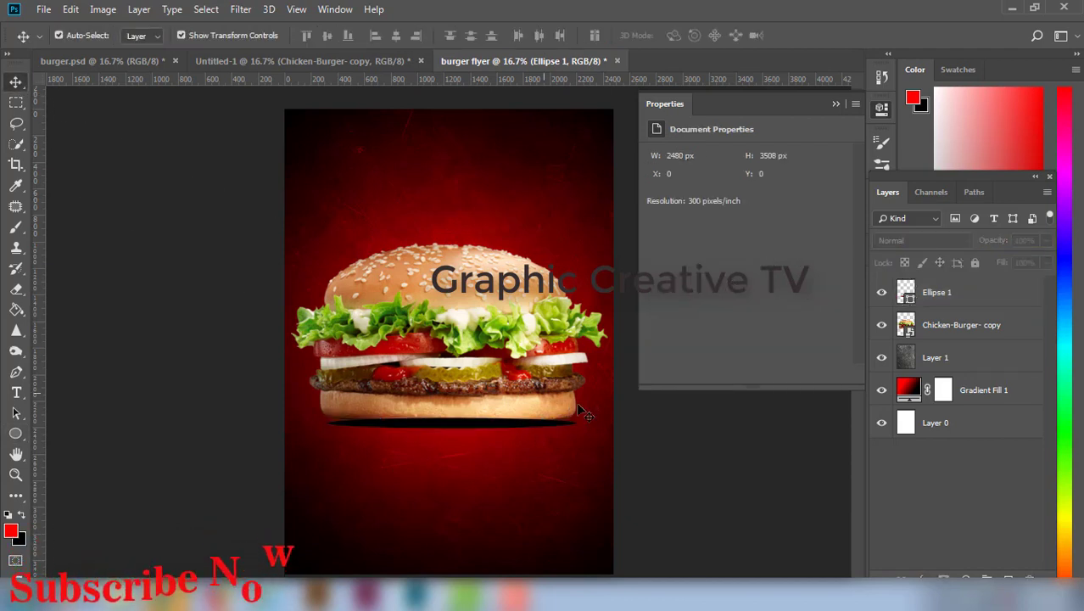
{"action": "left_click", "coordinate": [835, 104]}
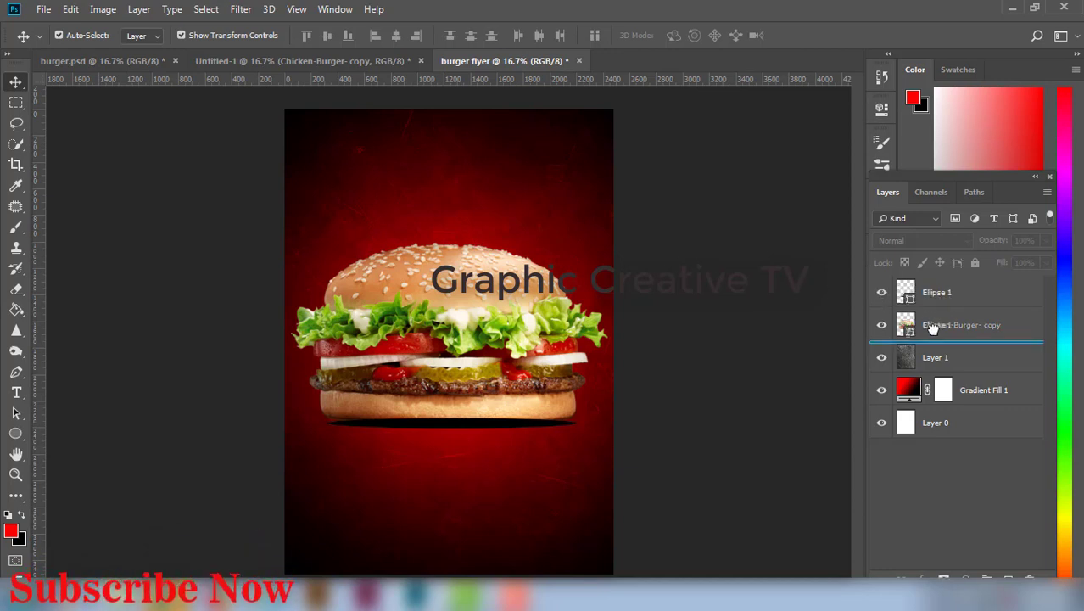
Step: Place the black ellipse's layer beneath the burger layer and shift the ellipse slightly to line up under the bun
{"action": "left_click_drag", "start_coordinate": [933, 329], "coordinate": [933, 332]}
{"action": "left_click", "coordinate": [681, 310]}
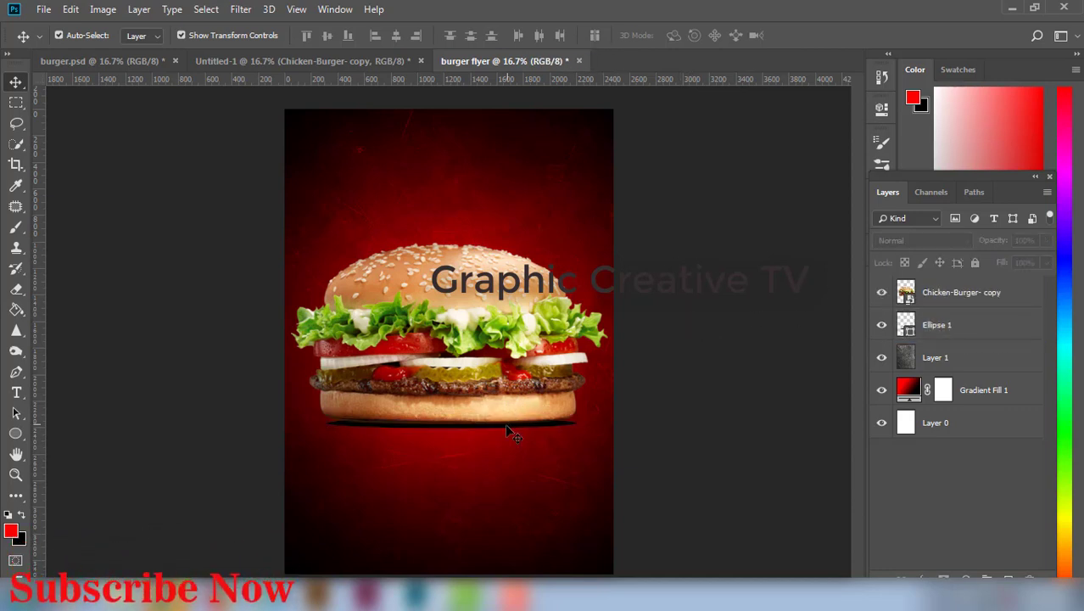
{"action": "left_click_drag", "start_coordinate": [491, 431], "coordinate": [484, 433]}
{"action": "left_click", "coordinate": [704, 422]}
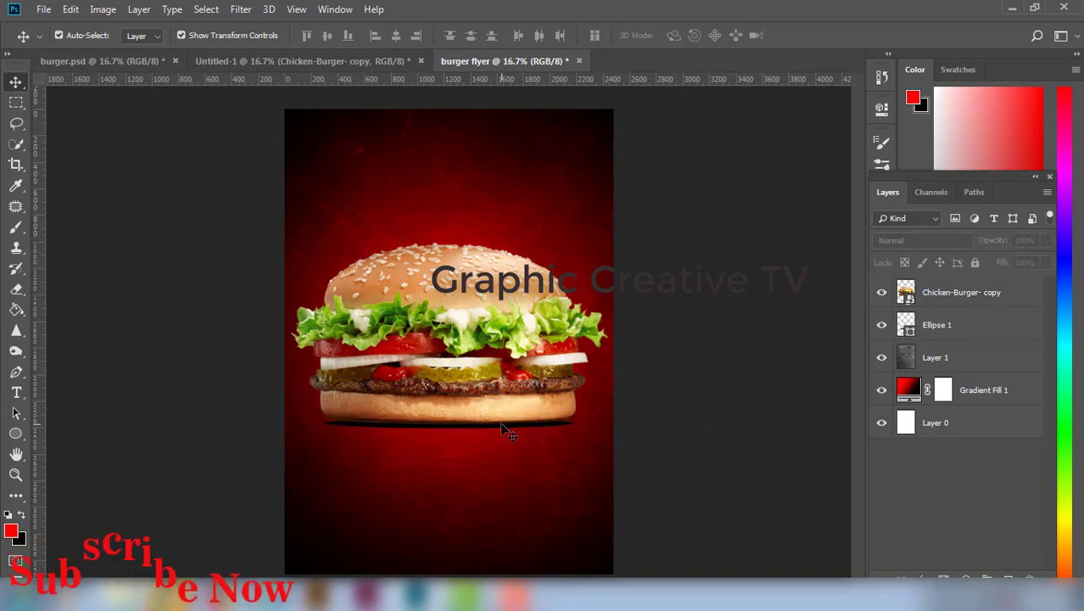
Step: Convert the black ellipse to a smart object and apply a Gaussian Blur with a radius of 18.0 pixels
{"action": "left_click", "coordinate": [500, 421]}
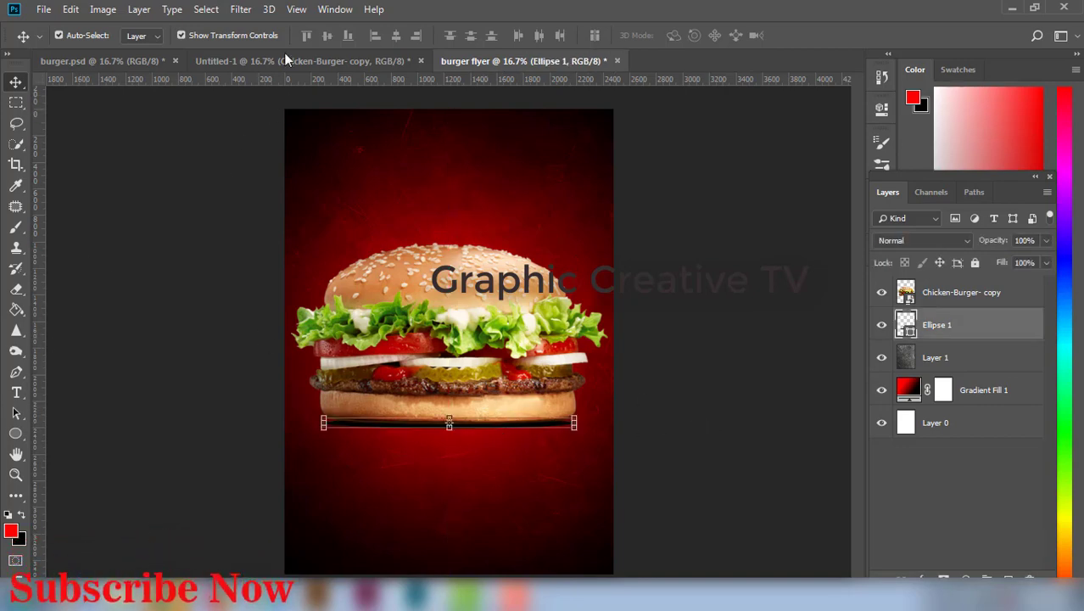
{"action": "left_click", "coordinate": [240, 10]}
{"action": "mouse_move", "coordinate": [288, 189]}
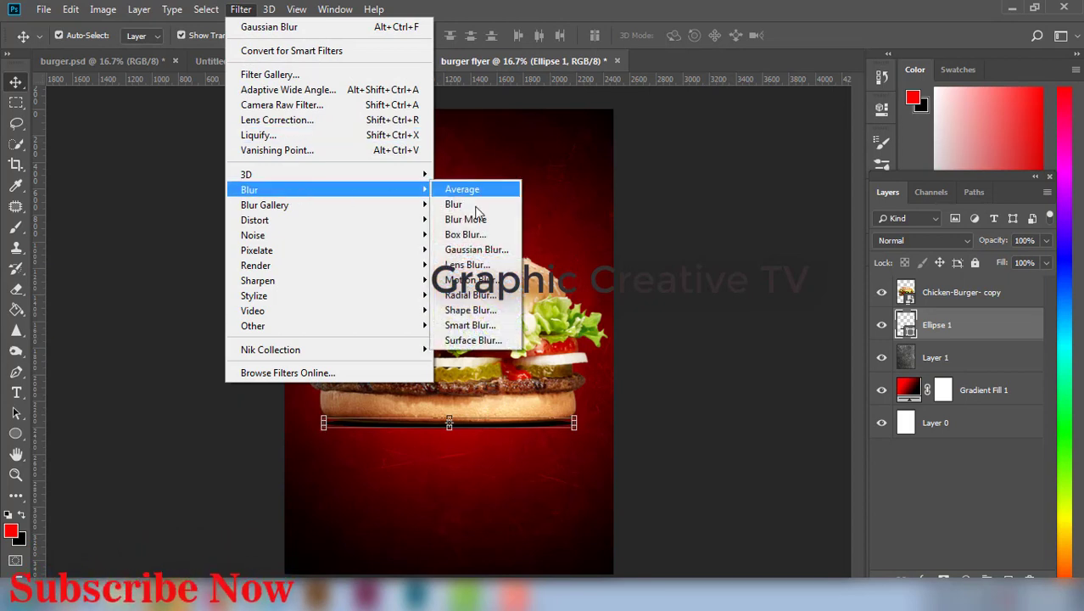
{"action": "left_click", "coordinate": [471, 250]}
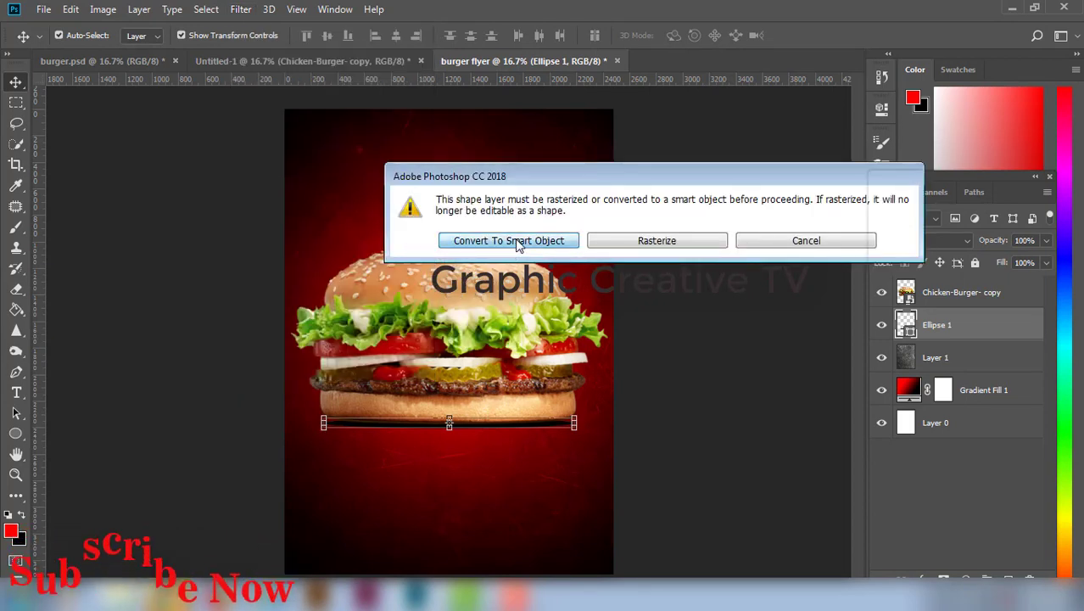
{"action": "left_click", "coordinate": [518, 242]}
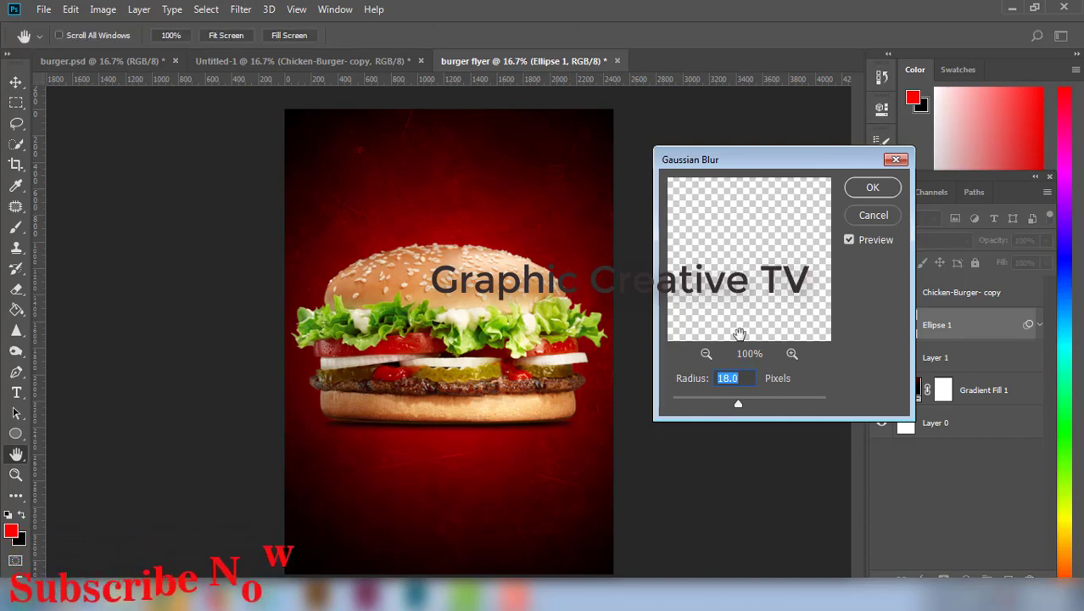
{"action": "mouse_move", "coordinate": [738, 408]}
{"action": "left_mouse_down"}
{"action": "mouse_move", "coordinate": [756, 408]}
{"action": "mouse_move", "coordinate": [707, 405]}
{"action": "mouse_move", "coordinate": [738, 413]}
{"action": "left_mouse_up"}
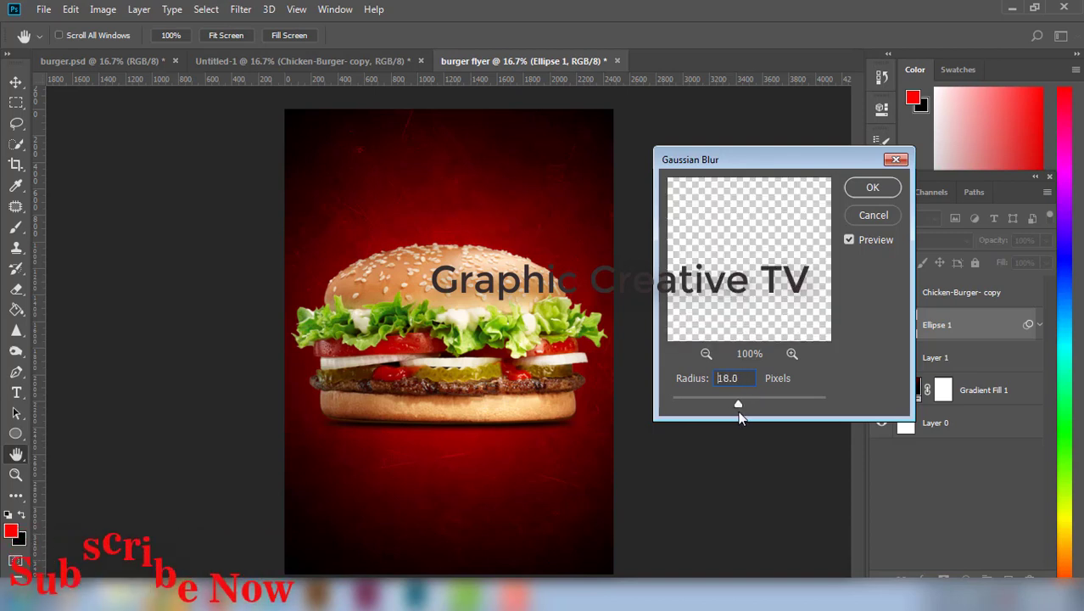
{"action": "left_click", "coordinate": [872, 187]}
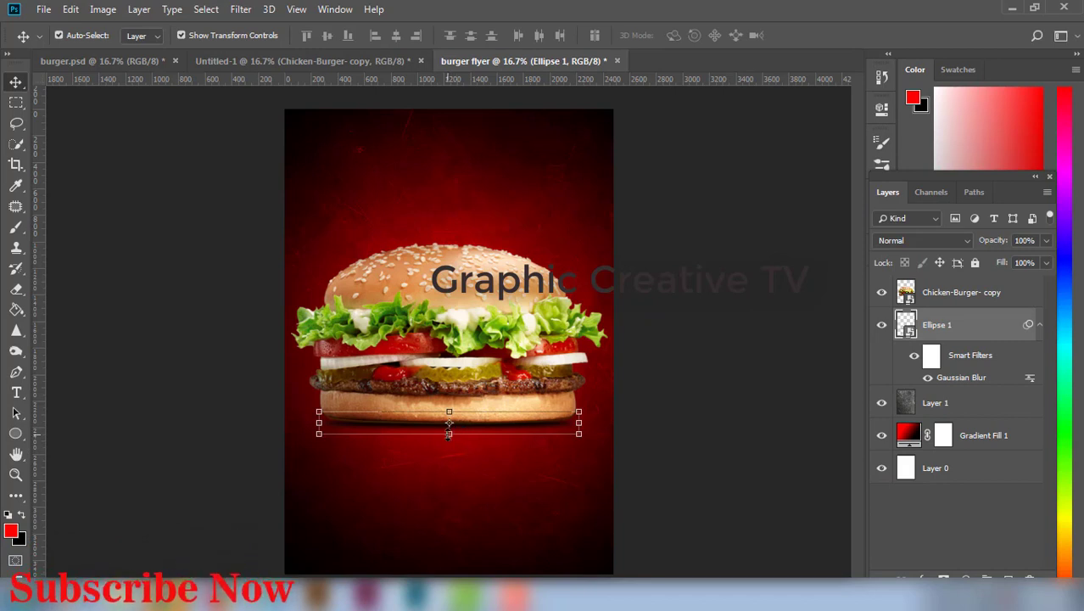
Step: Stretch the blurred ellipse shadow downward to about 153% of its height and apply the transform
{"action": "left_click", "coordinate": [449, 423]}
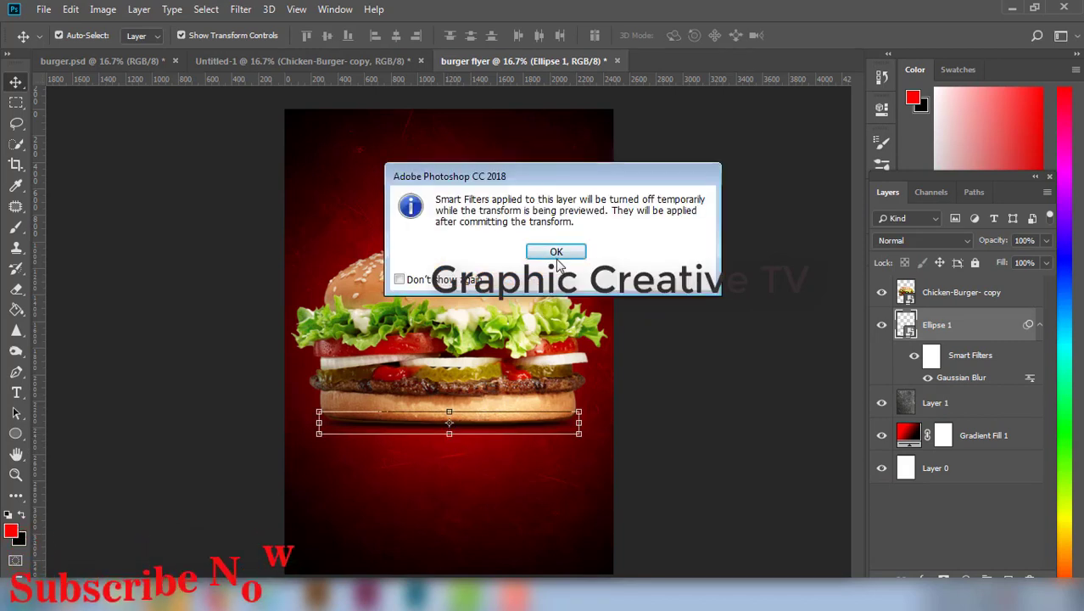
{"action": "key", "text": "Return"}
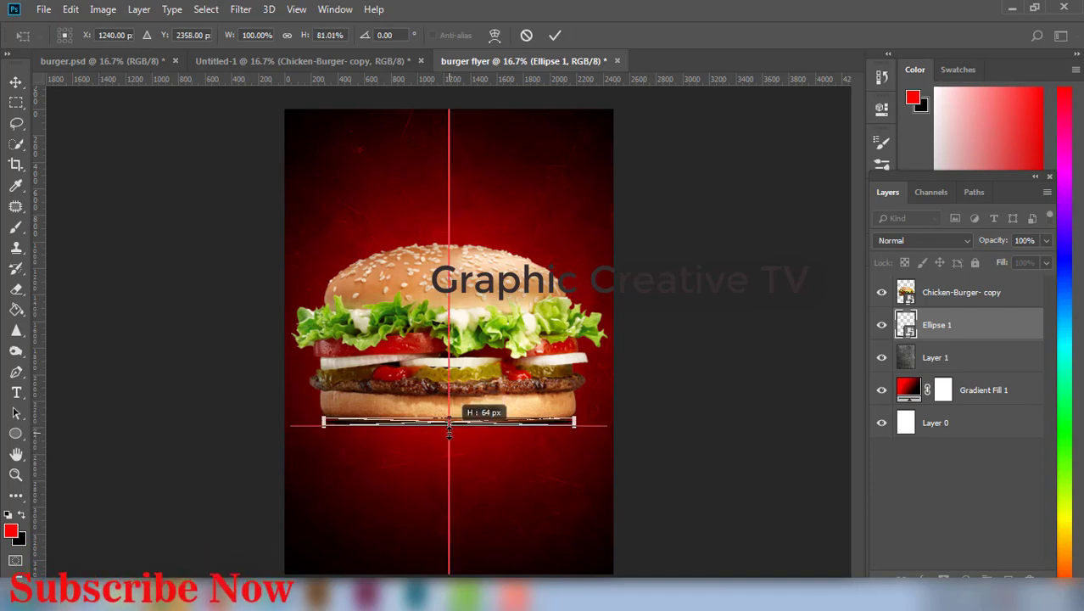
{"action": "left_click_drag", "start_coordinate": [448, 430], "coordinate": [450, 435]}
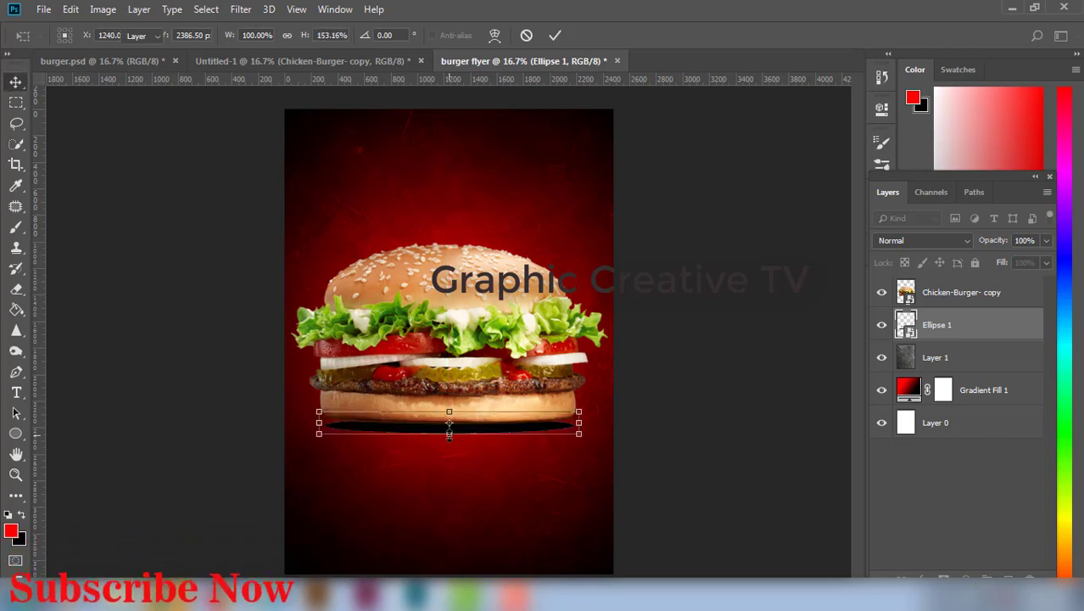
{"action": "key", "text": "Return"}
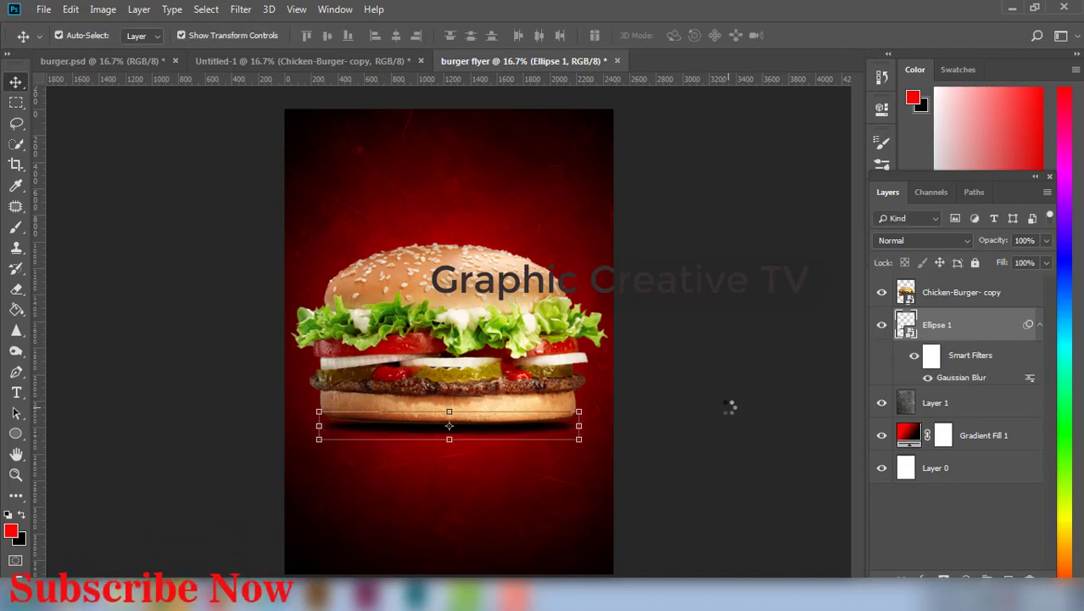
{"action": "left_click", "coordinate": [666, 427]}
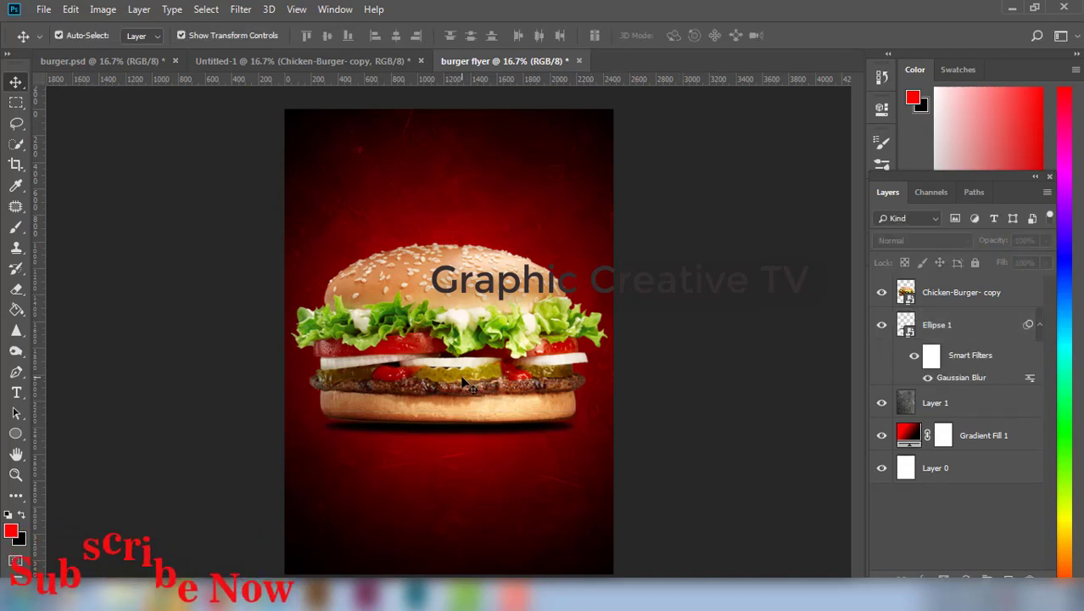
Step: Show the "WE ARE DELIVERING THE ART OF BURGER" text in Untitled-1, bring it into the burger flyer, and centre it below the burger
{"action": "left_click", "coordinate": [26, 438]}
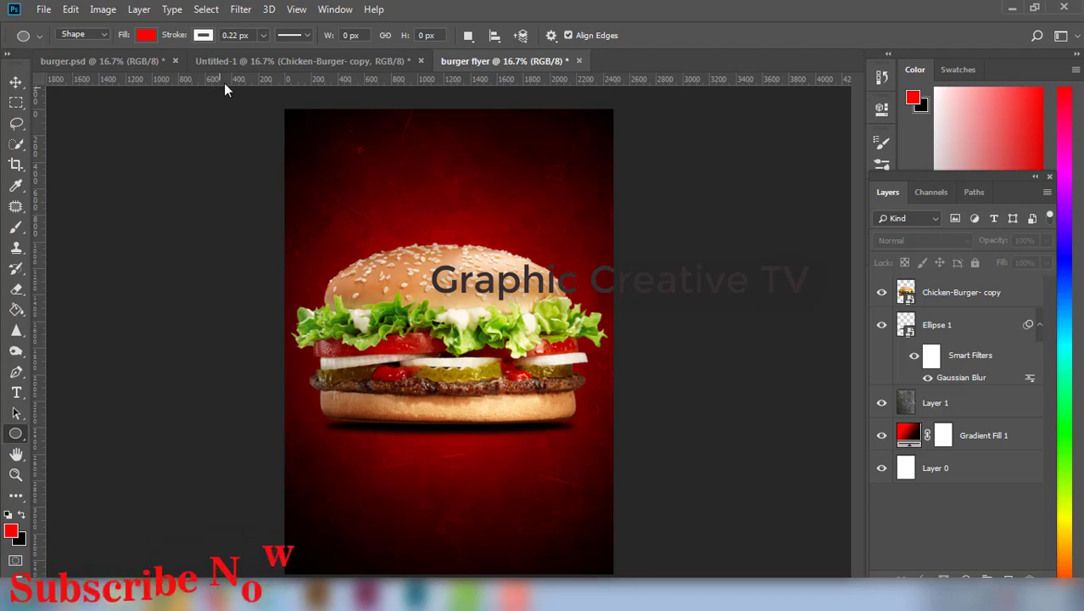
{"action": "left_click", "coordinate": [247, 62]}
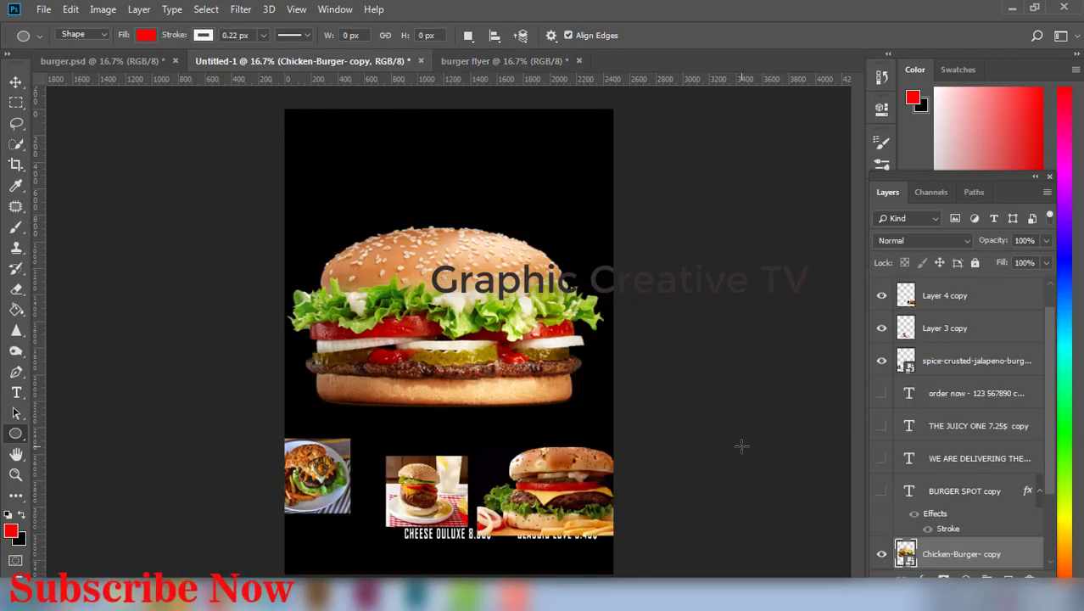
{"action": "left_click", "coordinate": [16, 83]}
{"action": "left_click", "coordinate": [261, 429]}
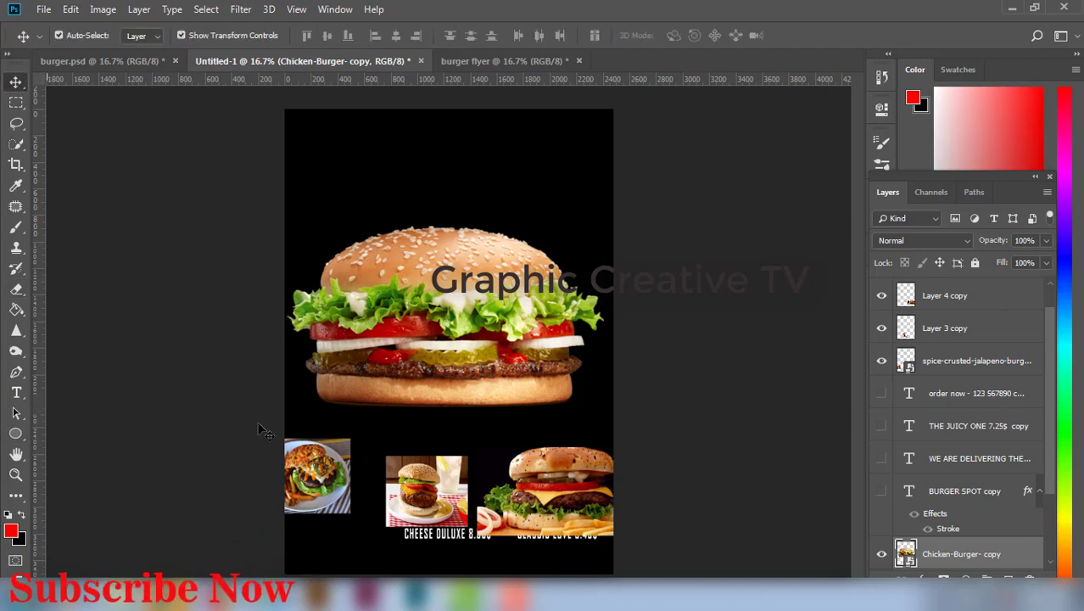
{"action": "left_click", "coordinate": [883, 461]}
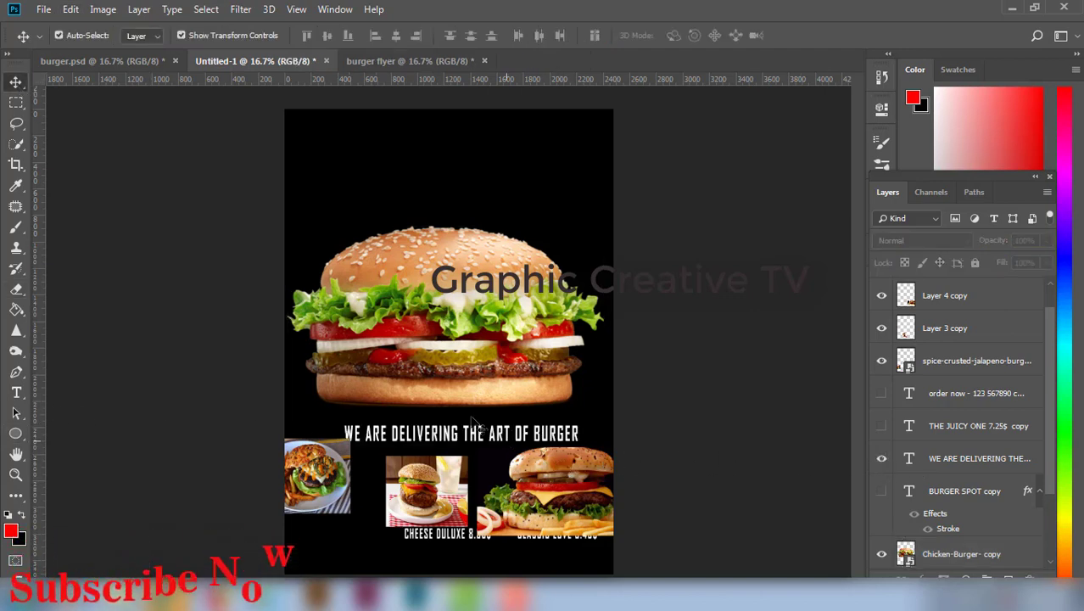
{"action": "left_click_drag", "start_coordinate": [465, 450], "coordinate": [413, 382]}
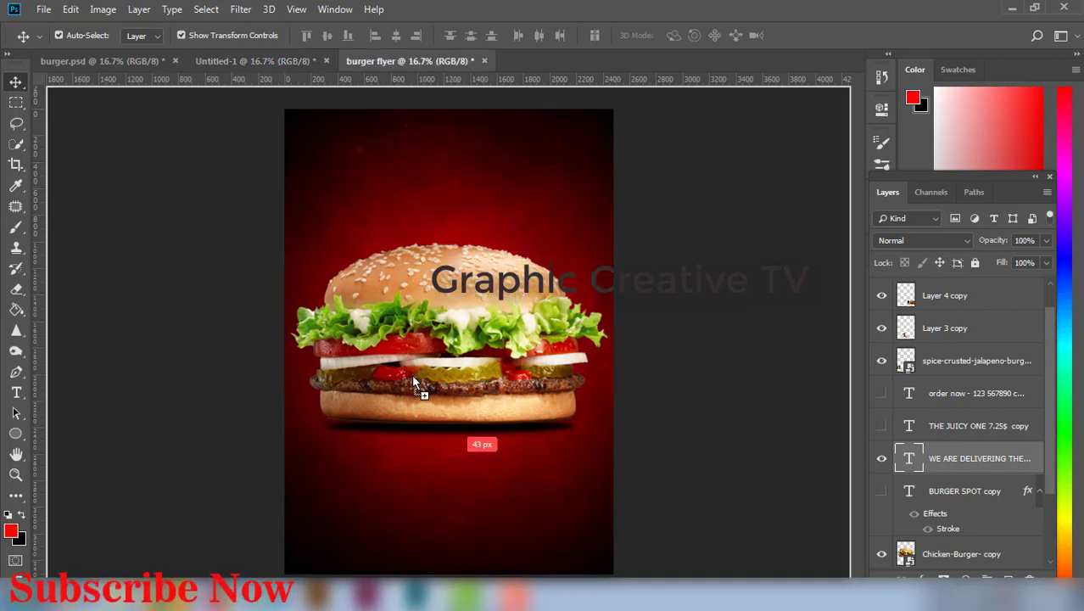
{"action": "left_click_drag", "start_coordinate": [435, 455], "coordinate": [435, 455]}
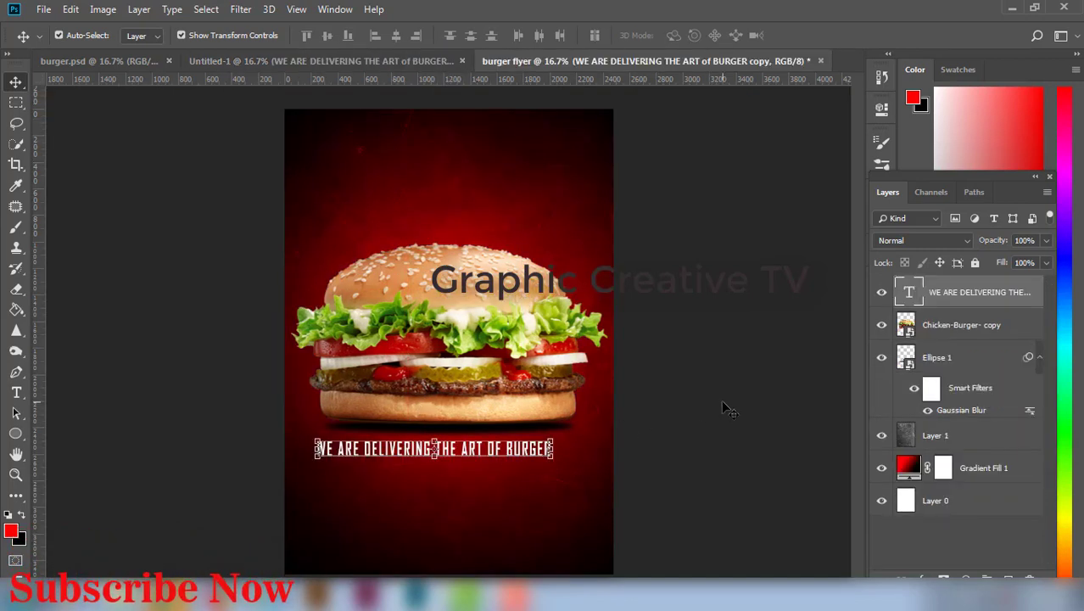
{"action": "left_click_drag", "start_coordinate": [525, 463], "coordinate": [531, 446]}
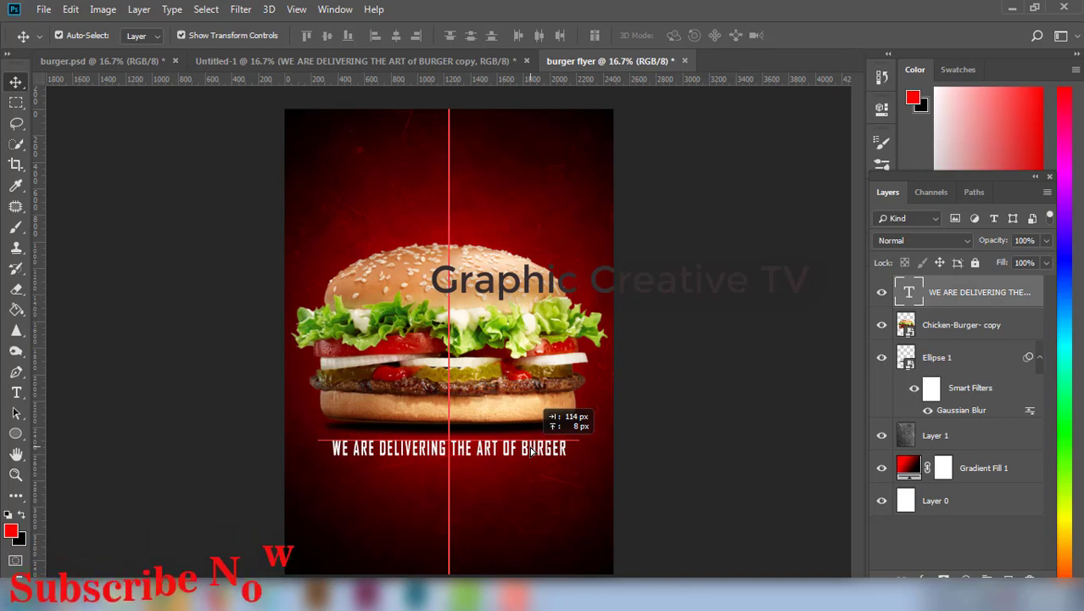
{"action": "left_click", "coordinate": [668, 427]}
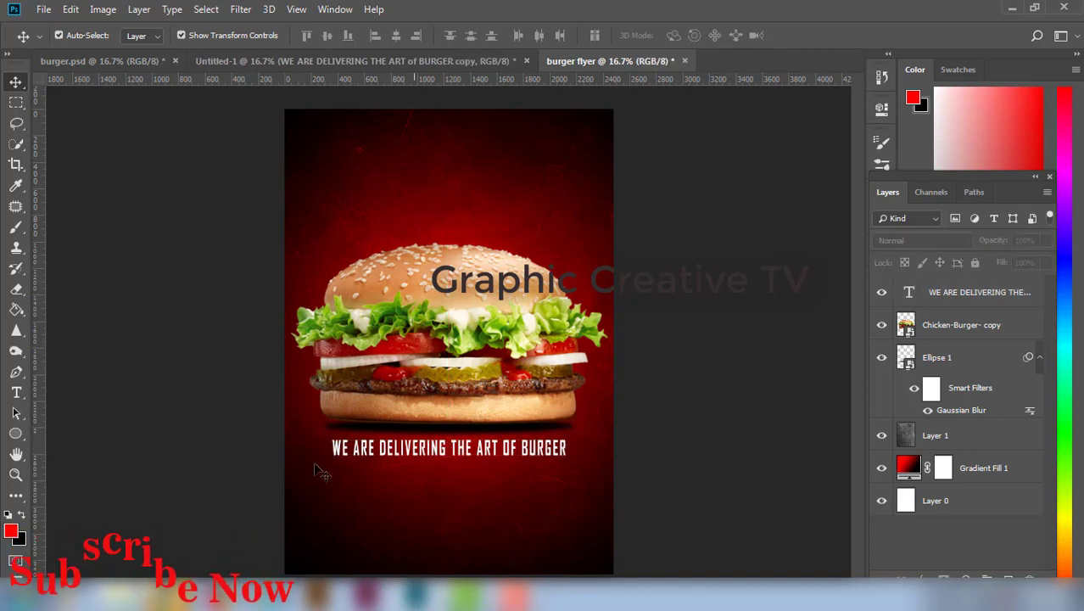
Step: Draw a red rectangle about 606 × 403 px below the left part of the tagline
{"action": "right_click", "coordinate": [19, 436]}
{"action": "left_click", "coordinate": [70, 435]}
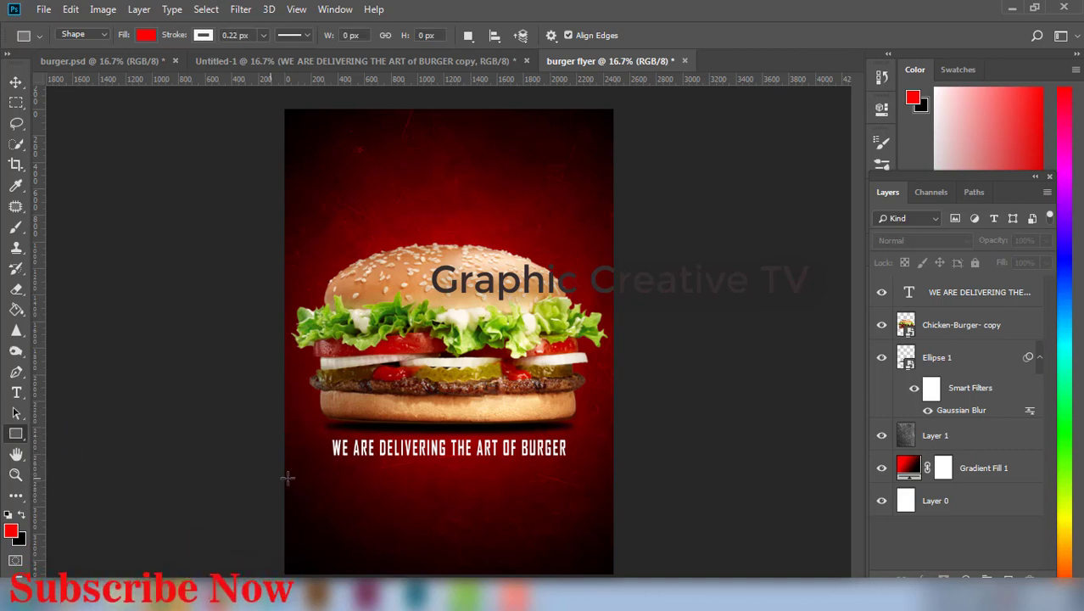
{"action": "left_click_drag", "start_coordinate": [302, 468], "coordinate": [382, 521]}
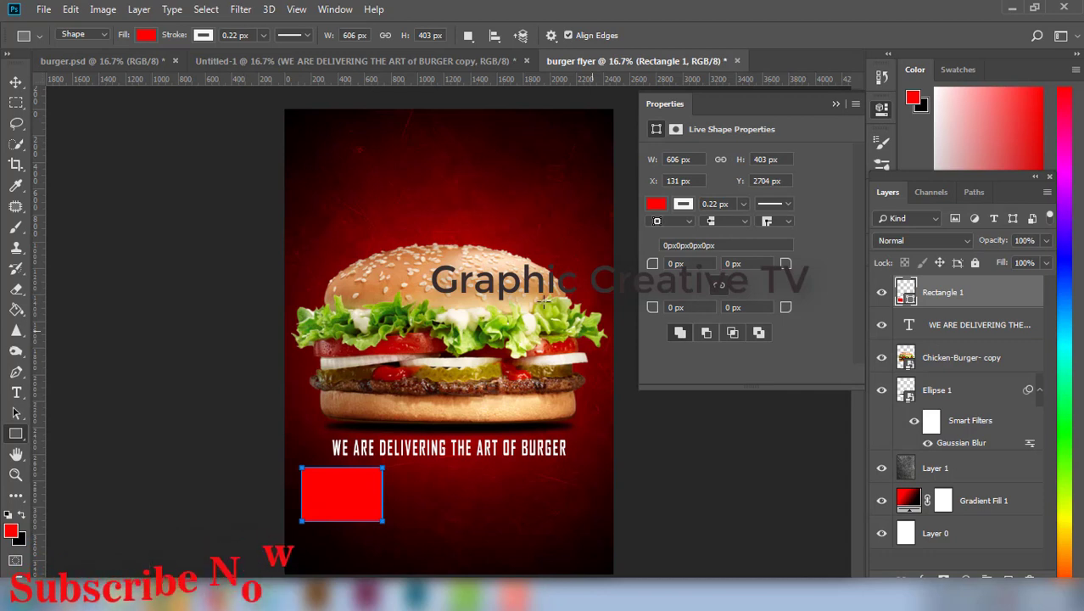
Step: Add a white outside stroke of 21 px to the red rectangle below the tagline
{"action": "left_click", "coordinate": [15, 82]}
{"action": "left_click", "coordinate": [187, 298]}
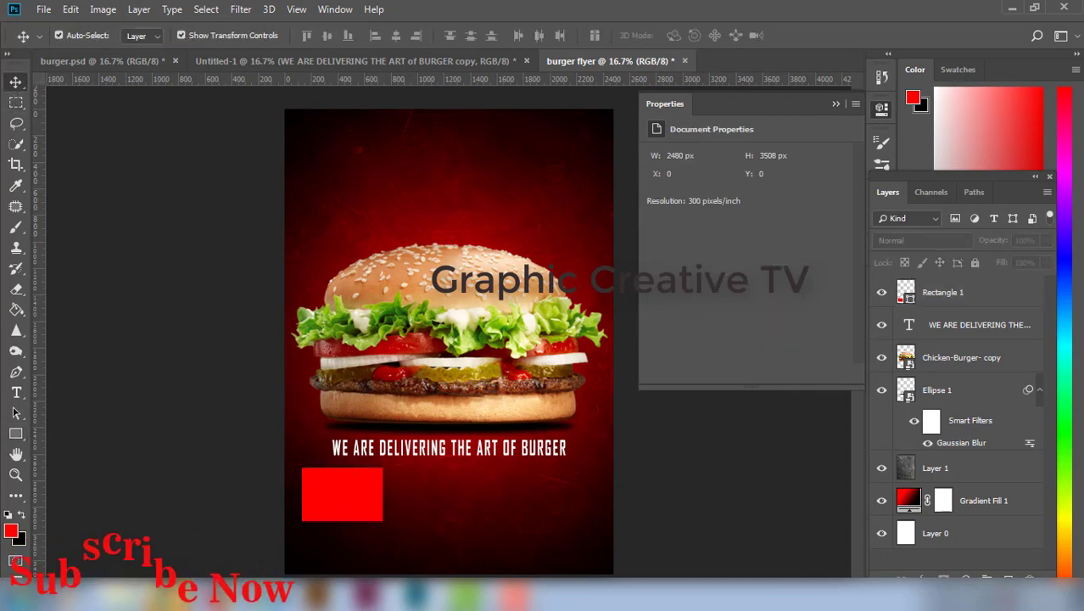
{"action": "left_click", "coordinate": [359, 495]}
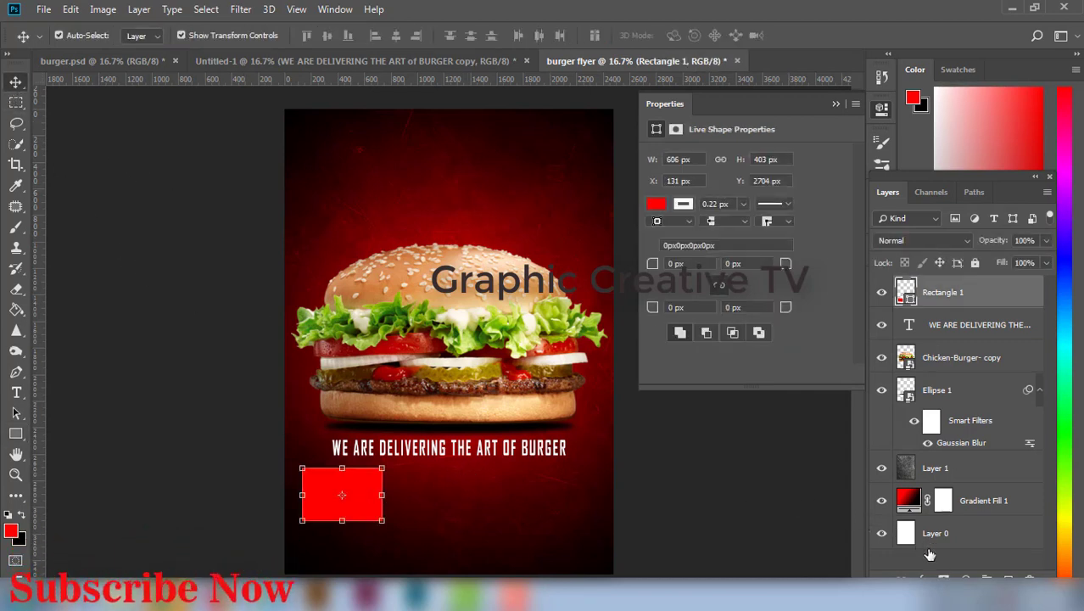
{"action": "left_click", "coordinate": [927, 576]}
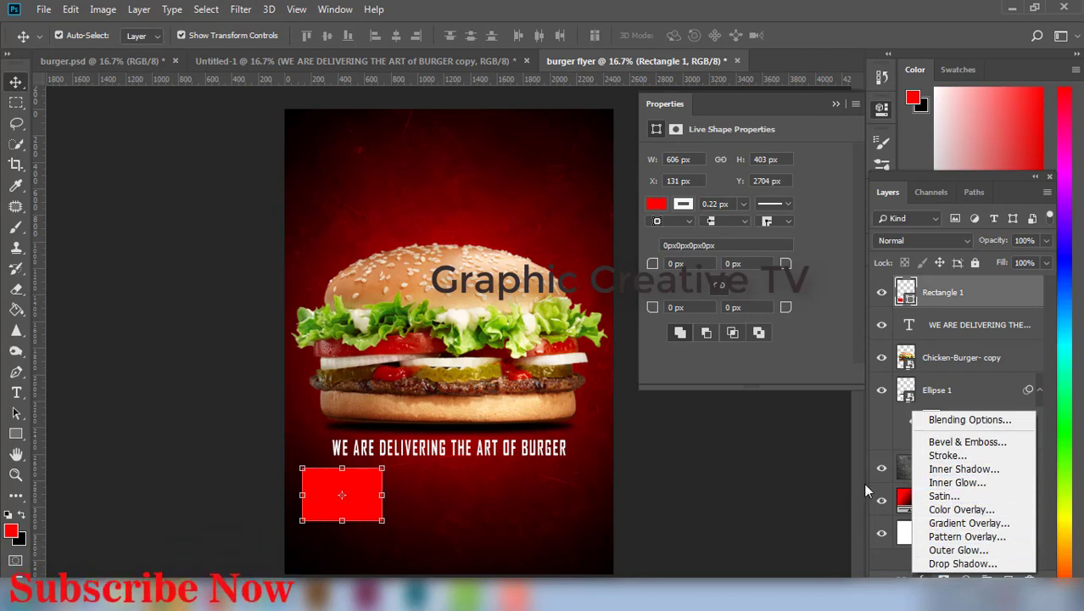
{"action": "left_click", "coordinate": [941, 456]}
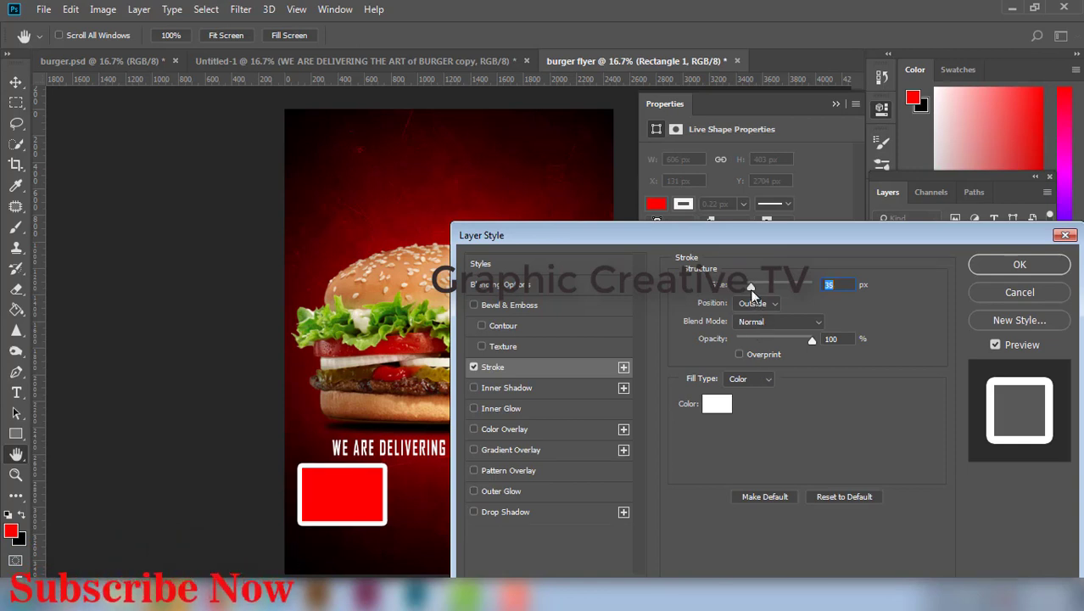
{"action": "left_click_drag", "start_coordinate": [750, 288], "coordinate": [748, 291]}
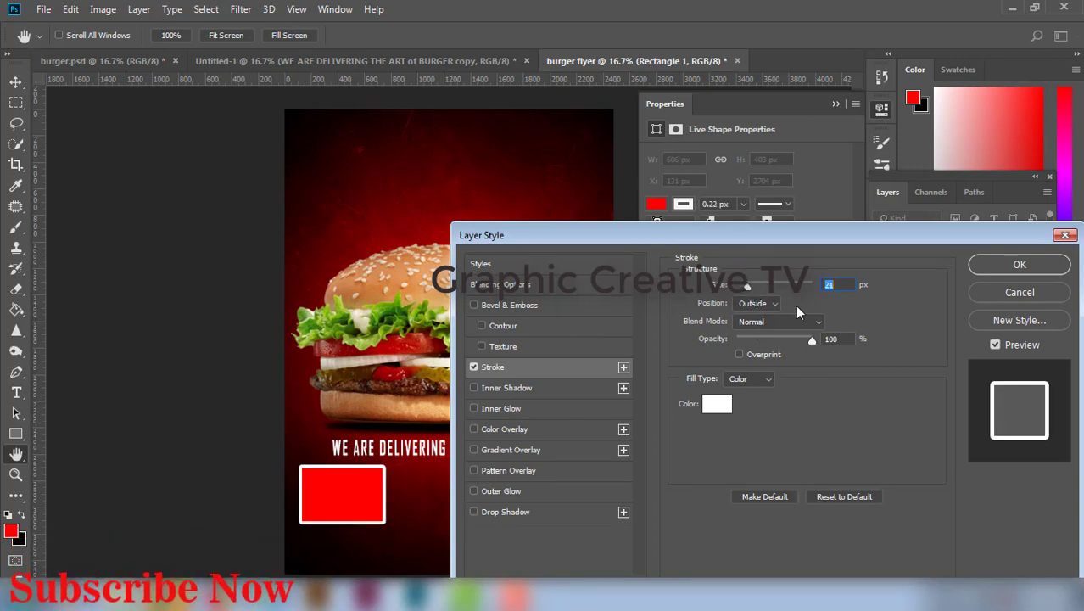
{"action": "left_click", "coordinate": [999, 267]}
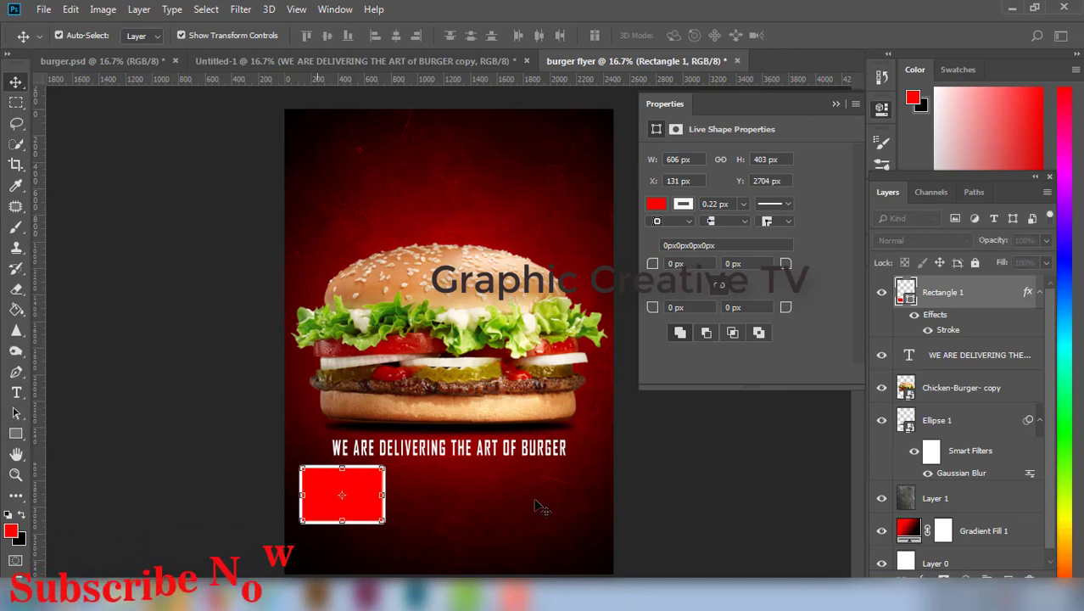
{"action": "left_click", "coordinate": [715, 506]}
Step: Duplicate the stroked rectangle twice to the right, forming an evenly spaced row of three below the tagline
{"action": "left_click", "coordinate": [343, 498]}
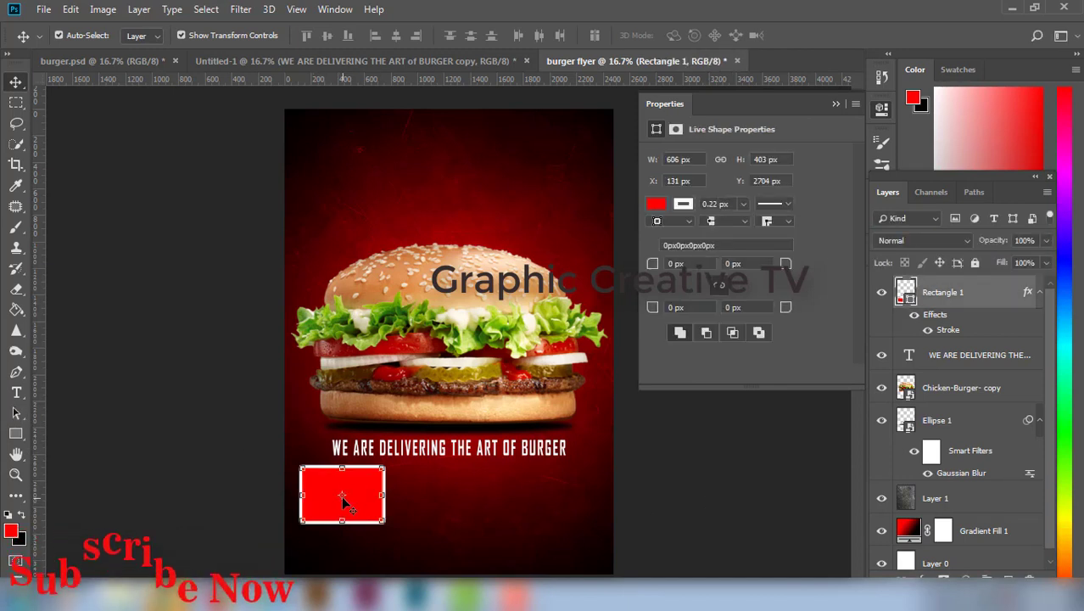
{"action": "left_click_drag", "start_coordinate": [377, 505], "coordinate": [575, 502]}
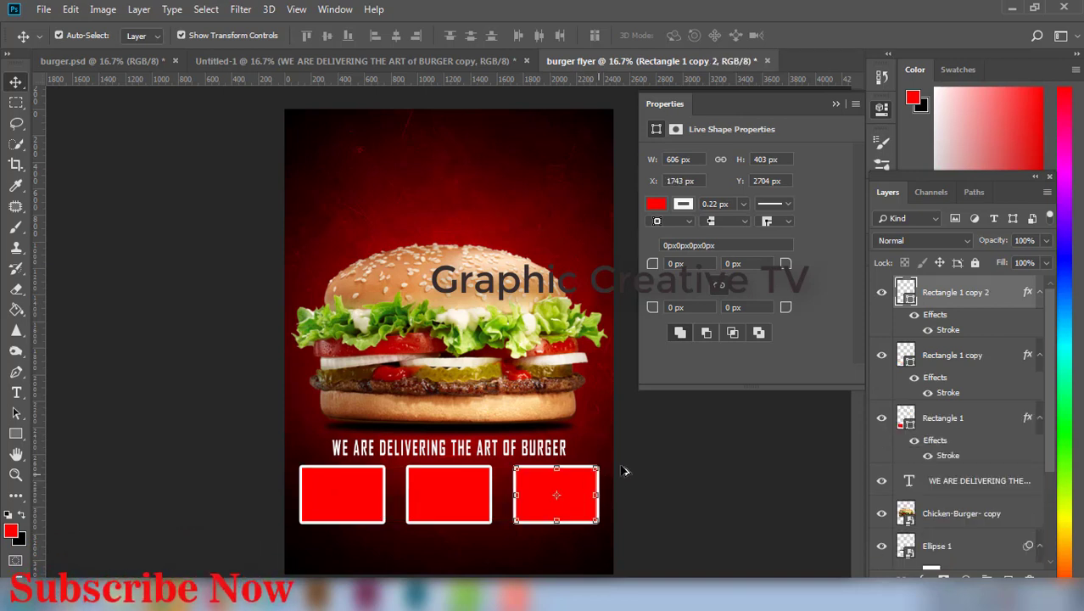
{"action": "left_click", "coordinate": [703, 483]}
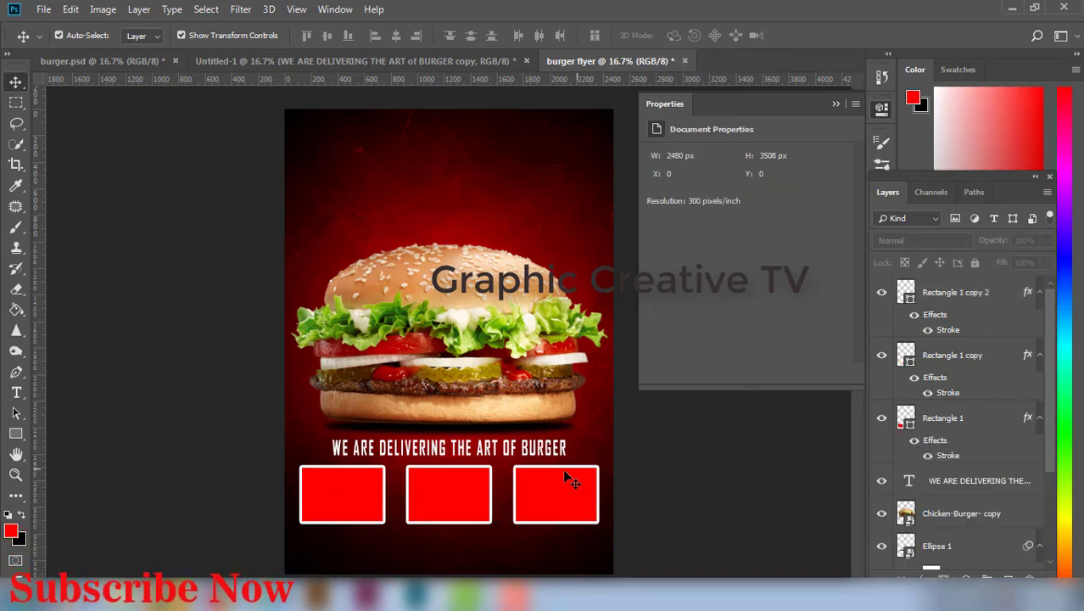
Step: Bring the jalapeno burger photo from Untitled-1 into the flyer, clip it to the left rectangle and position it to fill the frame
{"action": "left_click", "coordinate": [341, 488]}
{"action": "left_click", "coordinate": [376, 57]}
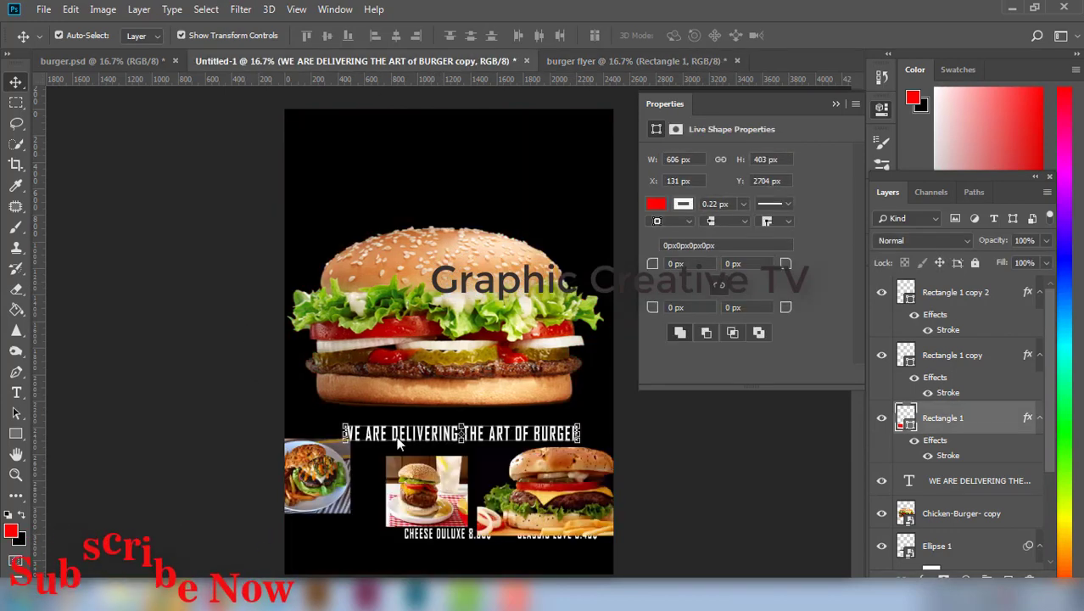
{"action": "left_click_drag", "start_coordinate": [317, 475], "coordinate": [363, 497]}
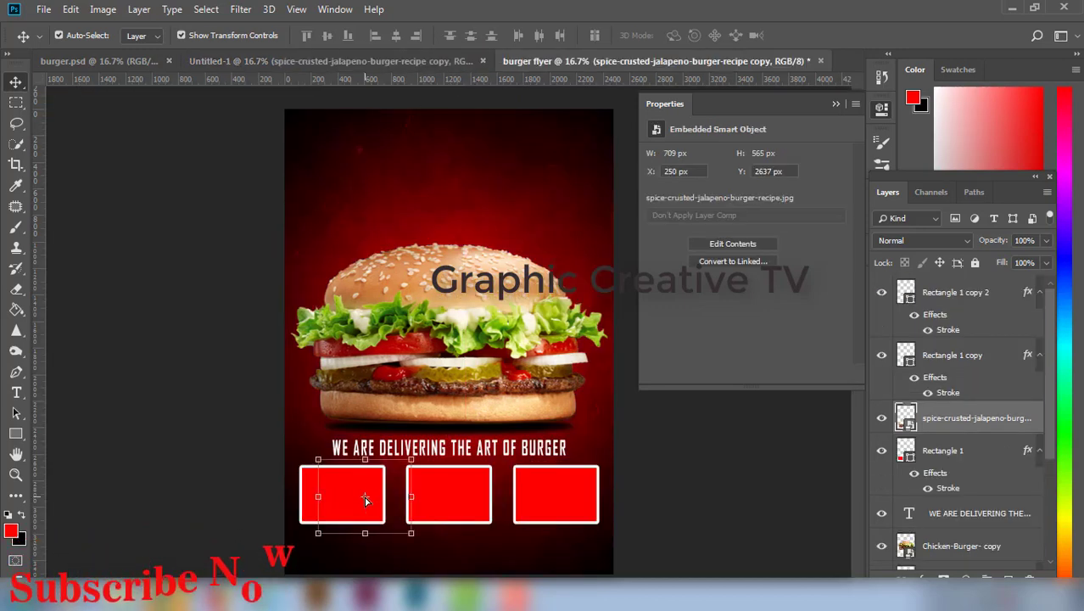
{"action": "right_click", "coordinate": [929, 422]}
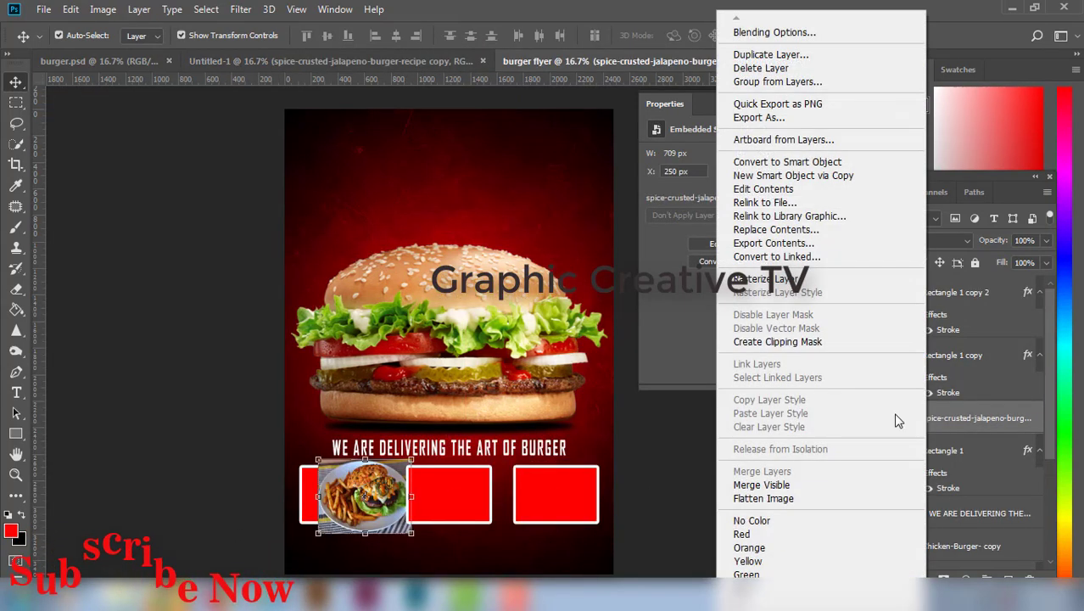
{"action": "left_click", "coordinate": [768, 341]}
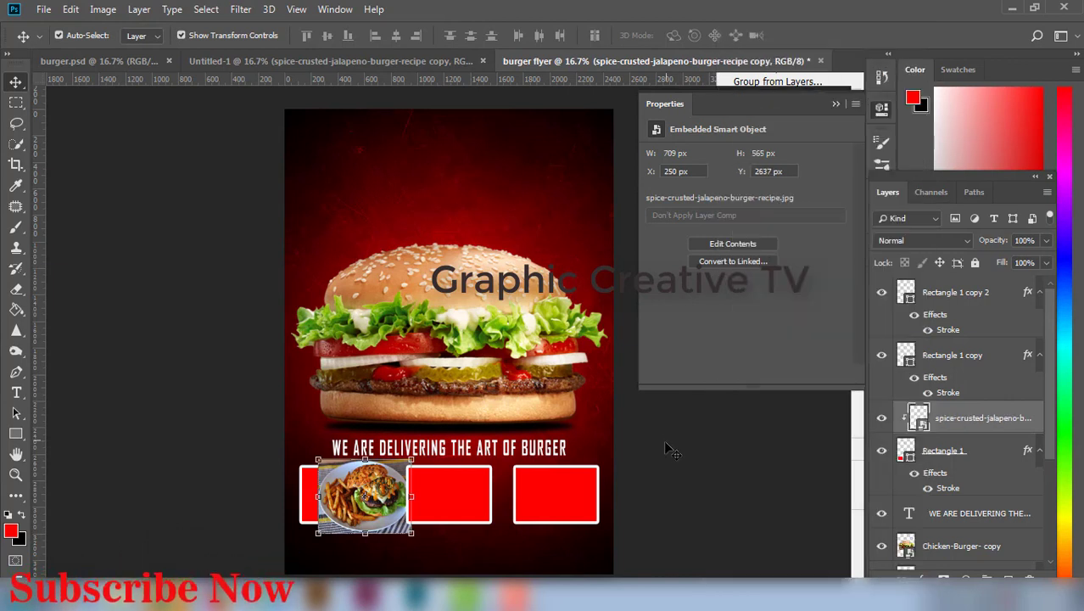
{"action": "left_click", "coordinate": [667, 441]}
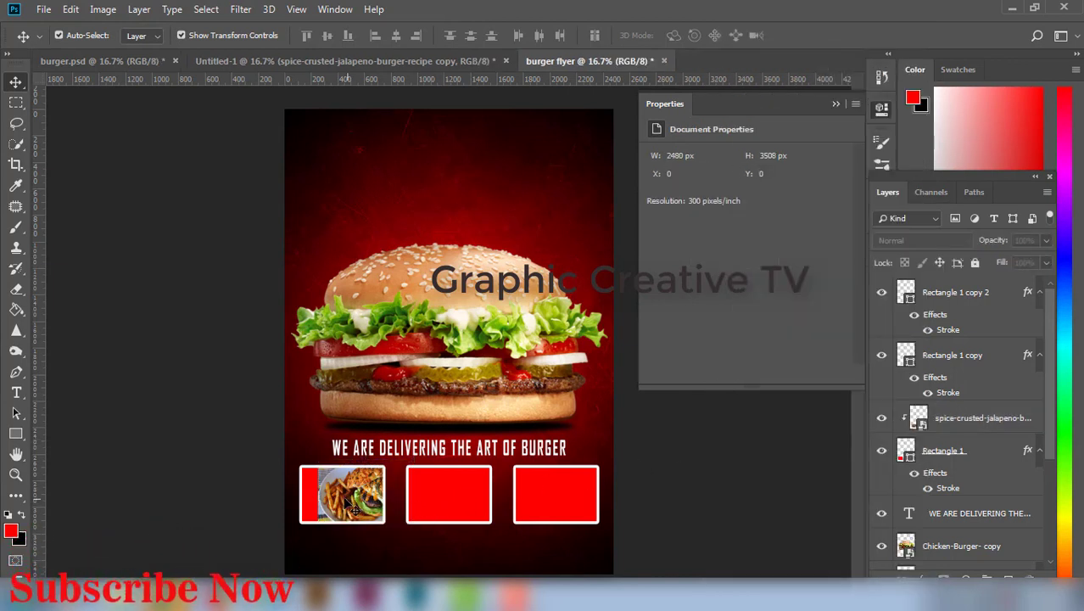
{"action": "left_click_drag", "start_coordinate": [355, 509], "coordinate": [328, 500]}
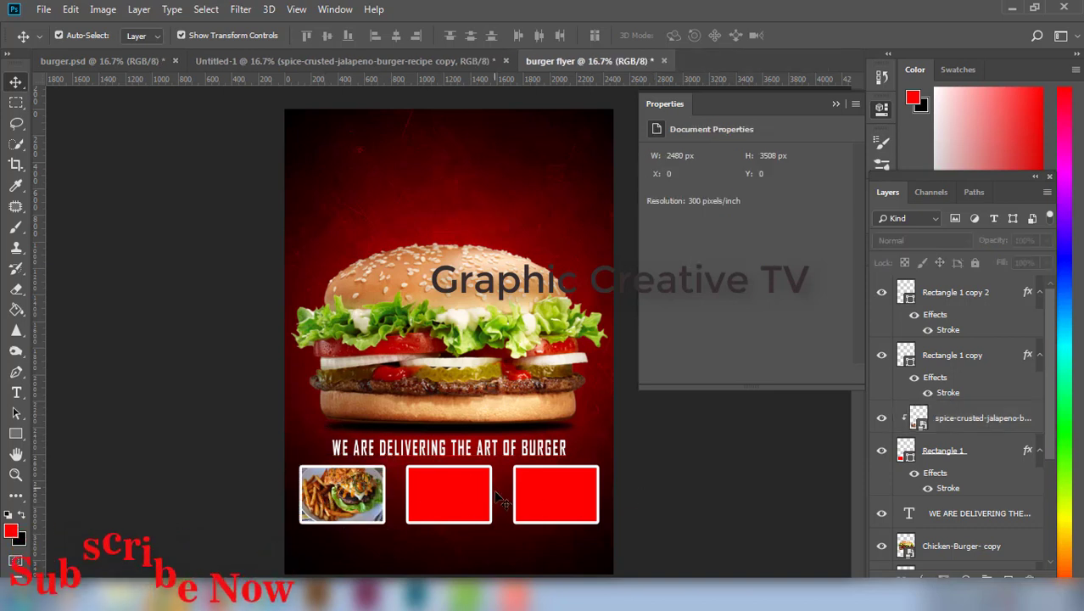
Step: Bring the small burger photo on the checked cloth from Untitled-1 into the flyer, clip it to the middle rectangle and centre it
{"action": "left_click", "coordinate": [471, 495]}
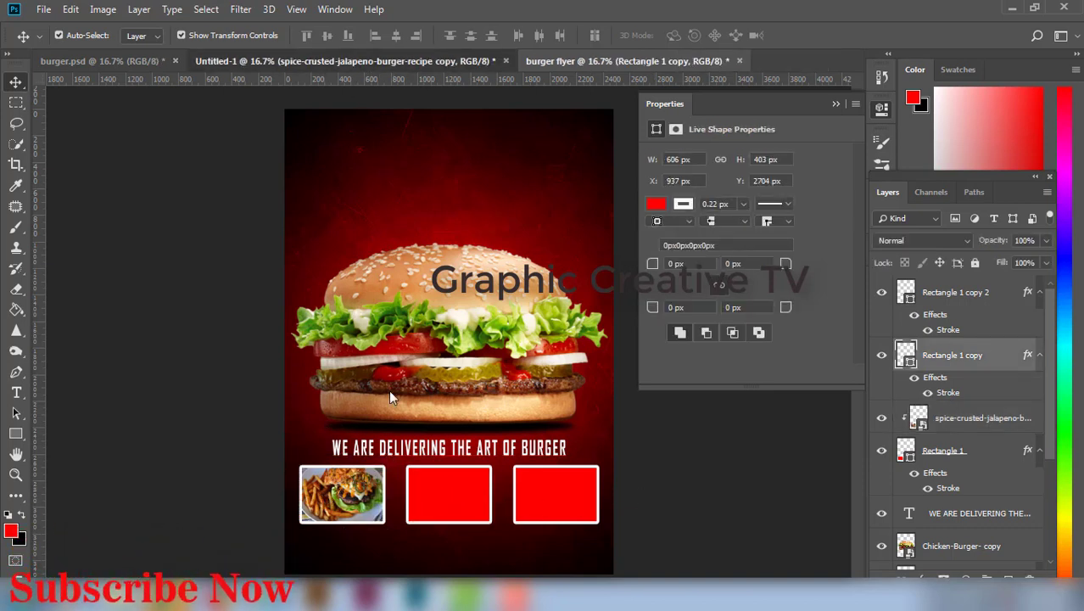
{"action": "left_click", "coordinate": [353, 61]}
{"action": "mouse_move", "coordinate": [449, 505]}
{"action": "left_mouse_down"}
{"action": "mouse_move", "coordinate": [420, 203]}
{"action": "mouse_move", "coordinate": [446, 85]}
{"action": "mouse_move", "coordinate": [433, 66]}
{"action": "mouse_move", "coordinate": [443, 507]}
{"action": "left_mouse_up"}
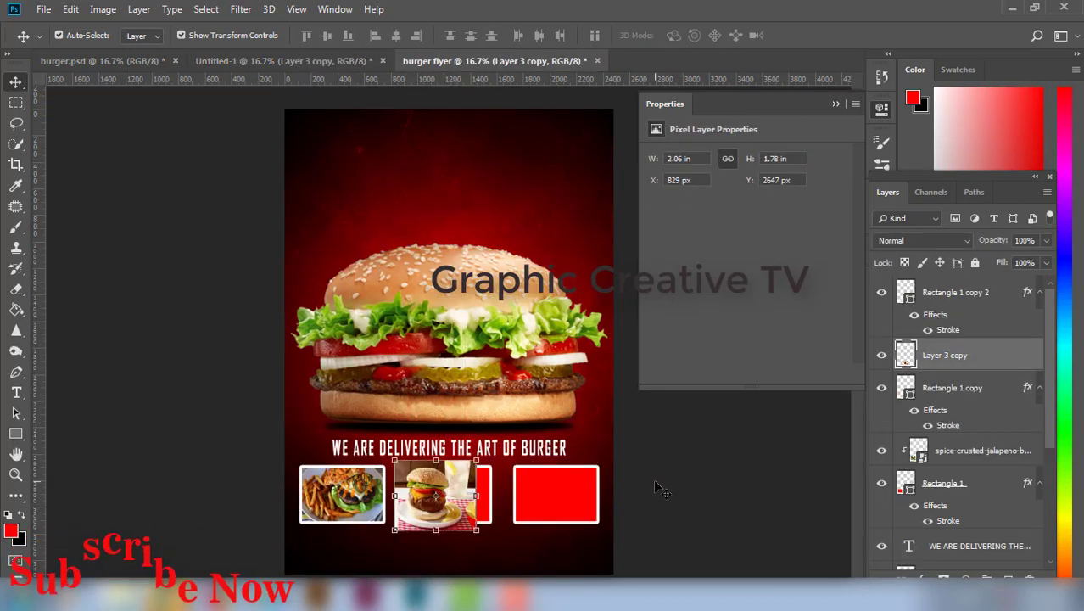
{"action": "right_click", "coordinate": [931, 357]}
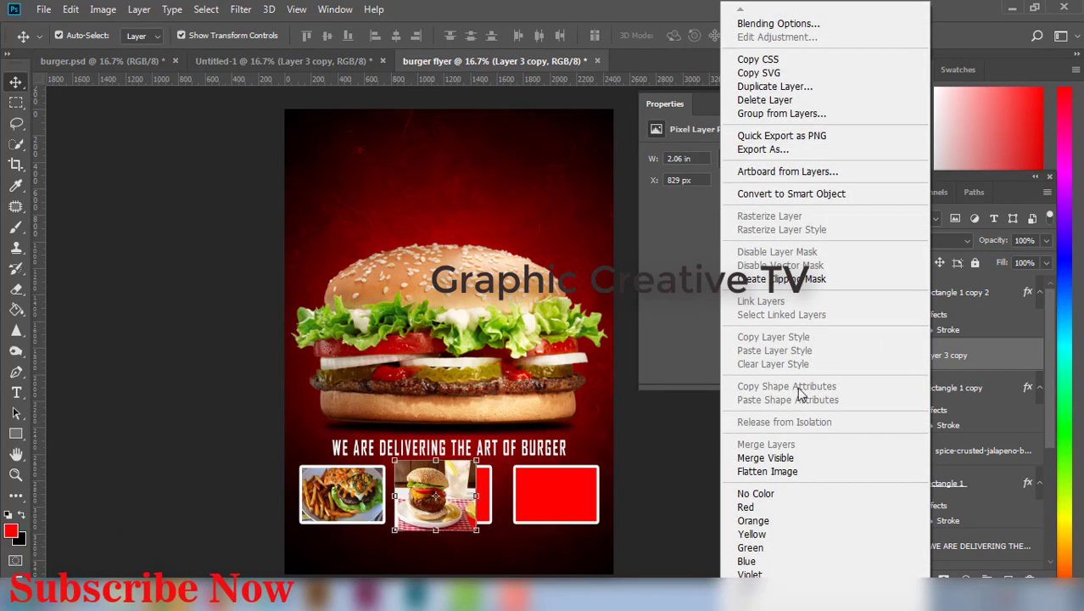
{"action": "left_click", "coordinate": [785, 278]}
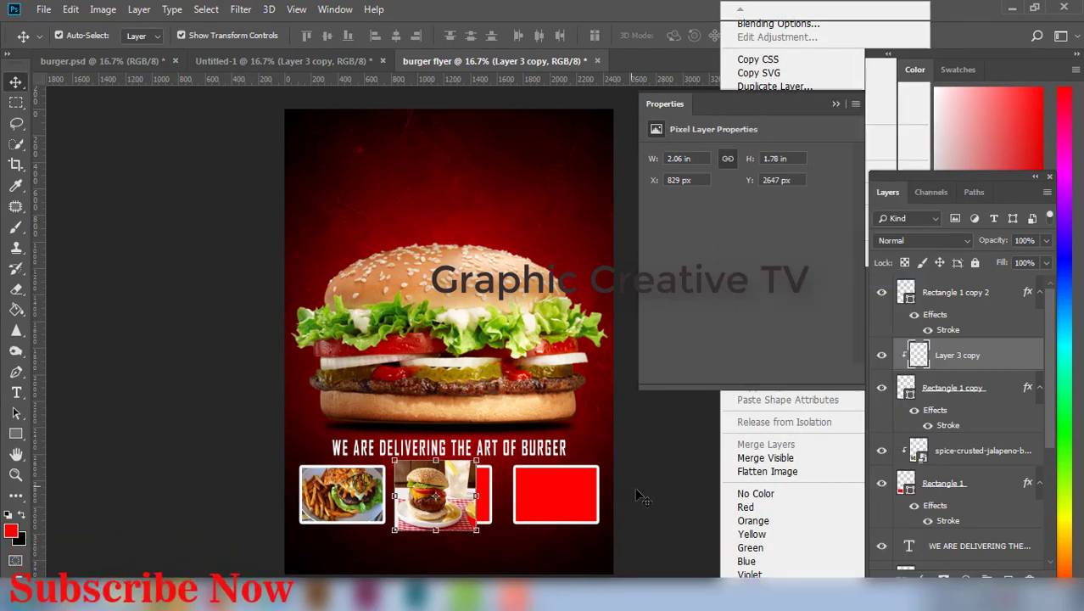
{"action": "left_click", "coordinate": [646, 487]}
{"action": "left_click_drag", "start_coordinate": [459, 492], "coordinate": [473, 492]}
{"action": "left_click", "coordinate": [676, 471]}
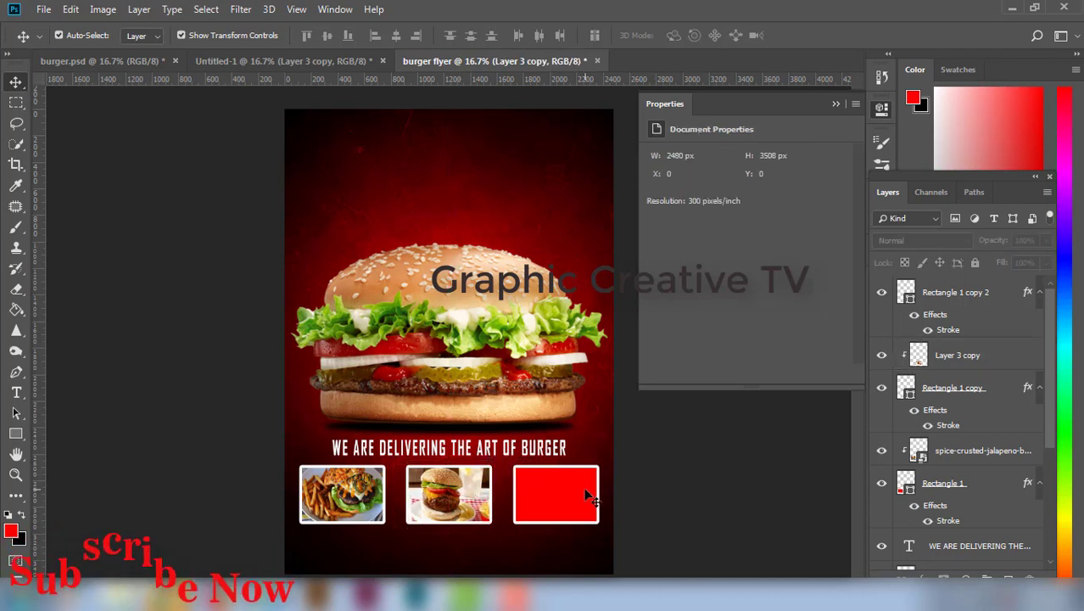
Step: Bring the large cheeseburger photo from Untitled-1 into the flyer, clip it to the right rectangle and shift it down and right within the frame
{"action": "left_click", "coordinate": [583, 487]}
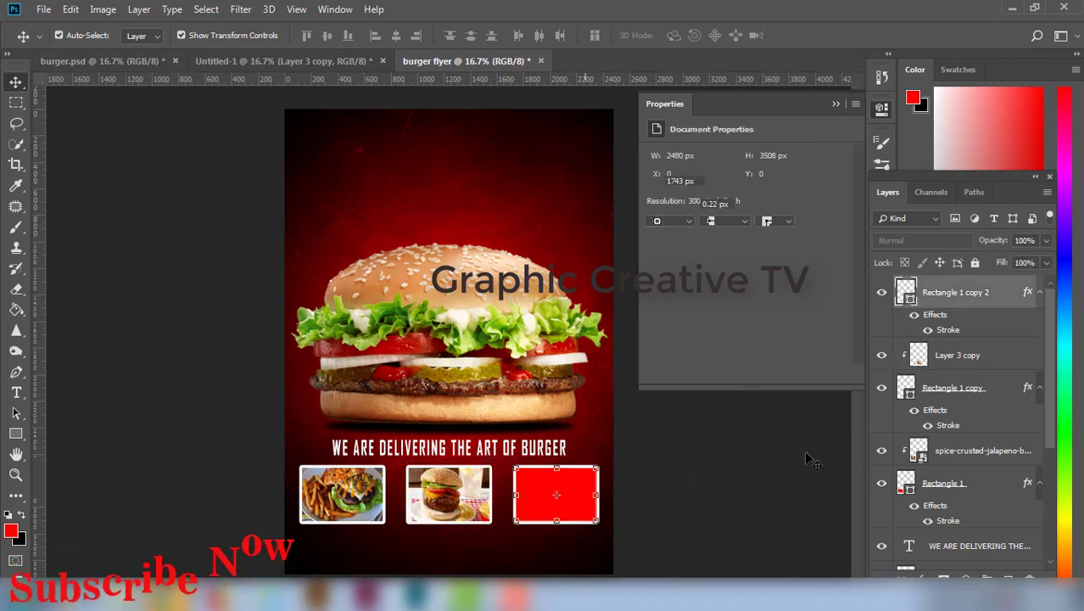
{"action": "left_click", "coordinate": [328, 66]}
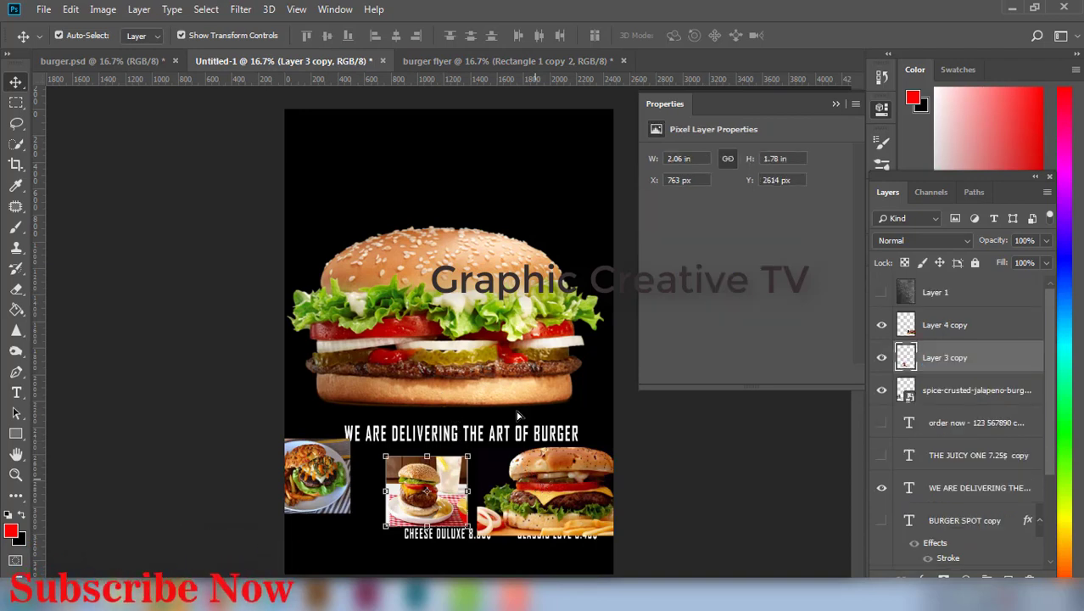
{"action": "left_click_drag", "start_coordinate": [519, 416], "coordinate": [538, 480]}
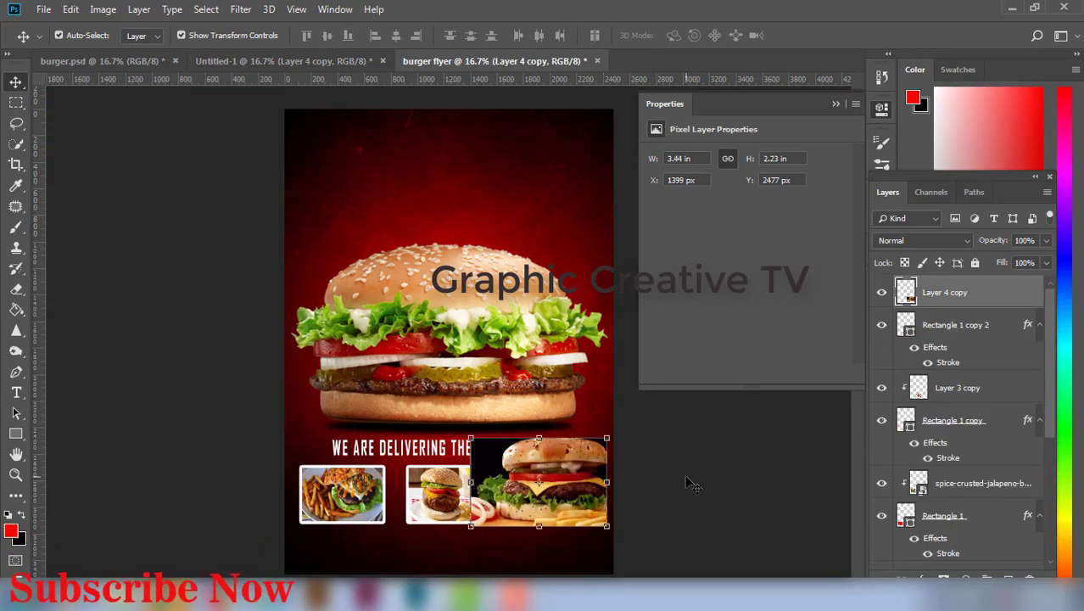
{"action": "right_click", "coordinate": [1005, 284]}
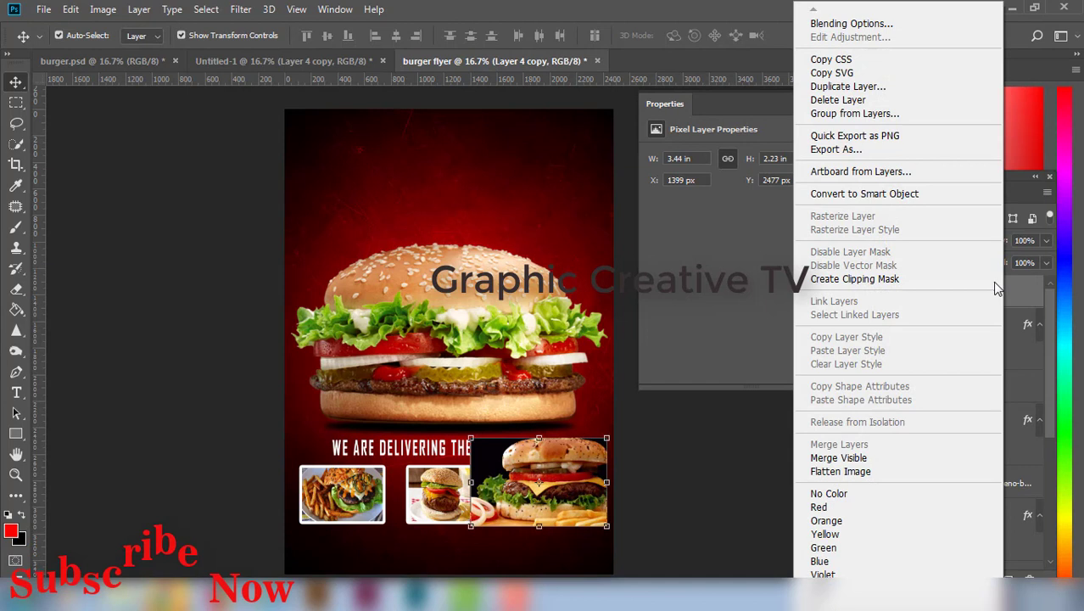
{"action": "left_click", "coordinate": [910, 280]}
{"action": "left_click", "coordinate": [718, 495]}
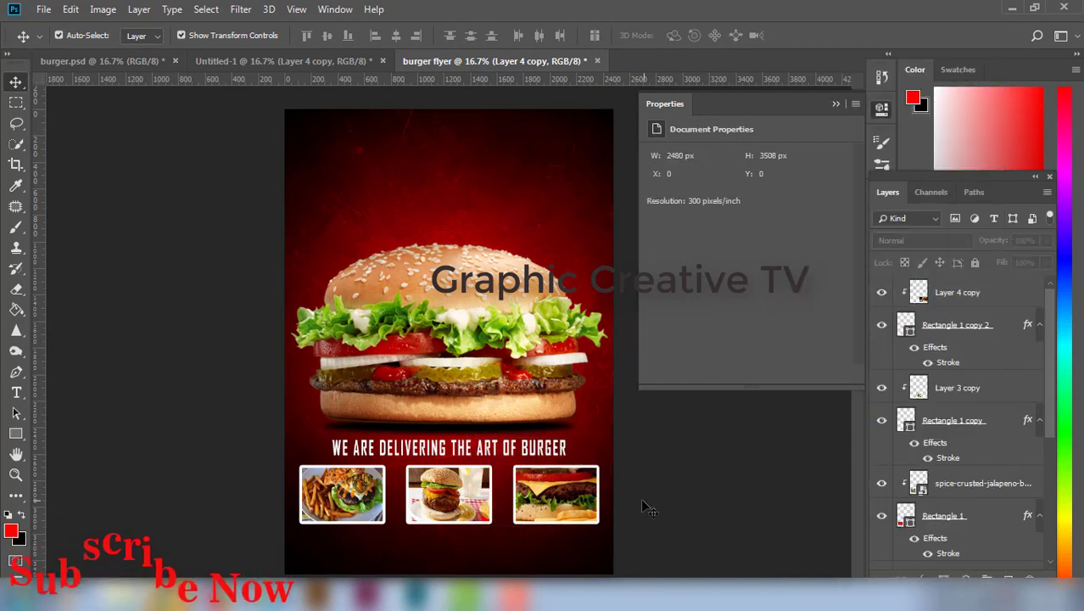
{"action": "left_click_drag", "start_coordinate": [574, 513], "coordinate": [604, 525]}
{"action": "left_click", "coordinate": [719, 477]}
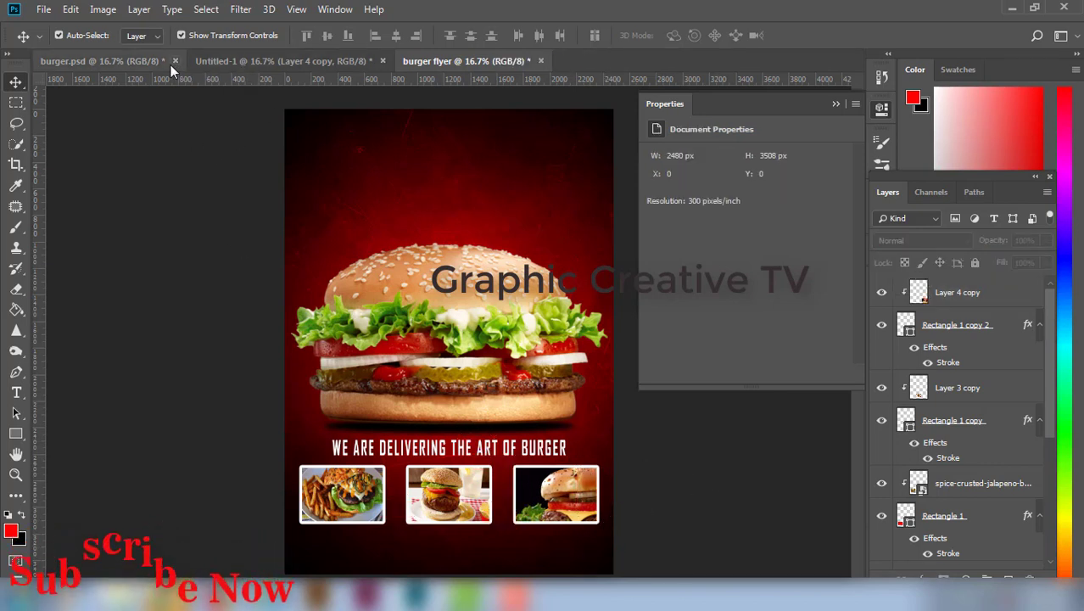
Step: Bring the "CHEESE DULUXE 8.35$" text from Untitled-1 into the flyer and centre it below the middle photo
{"action": "left_click", "coordinate": [242, 61]}
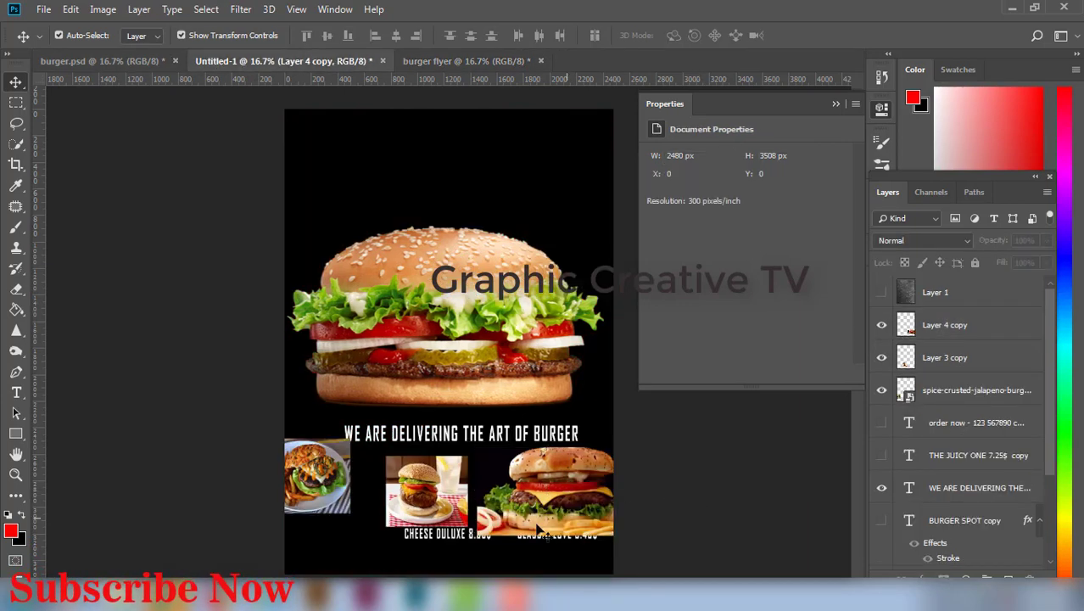
{"action": "left_click_drag", "start_coordinate": [463, 543], "coordinate": [472, 492]}
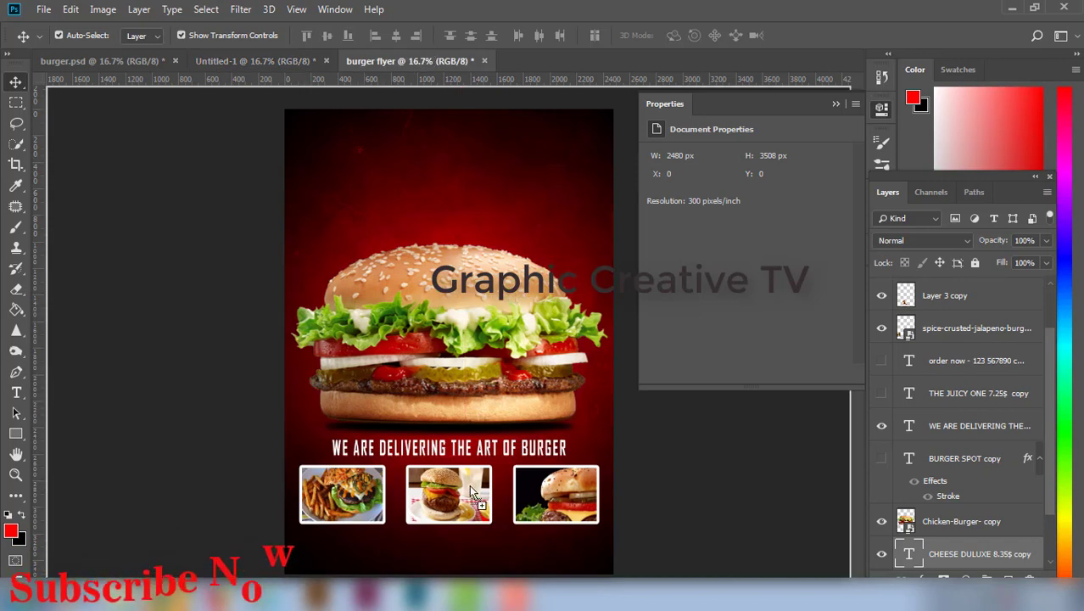
{"action": "left_click_drag", "start_coordinate": [458, 536], "coordinate": [459, 539]}
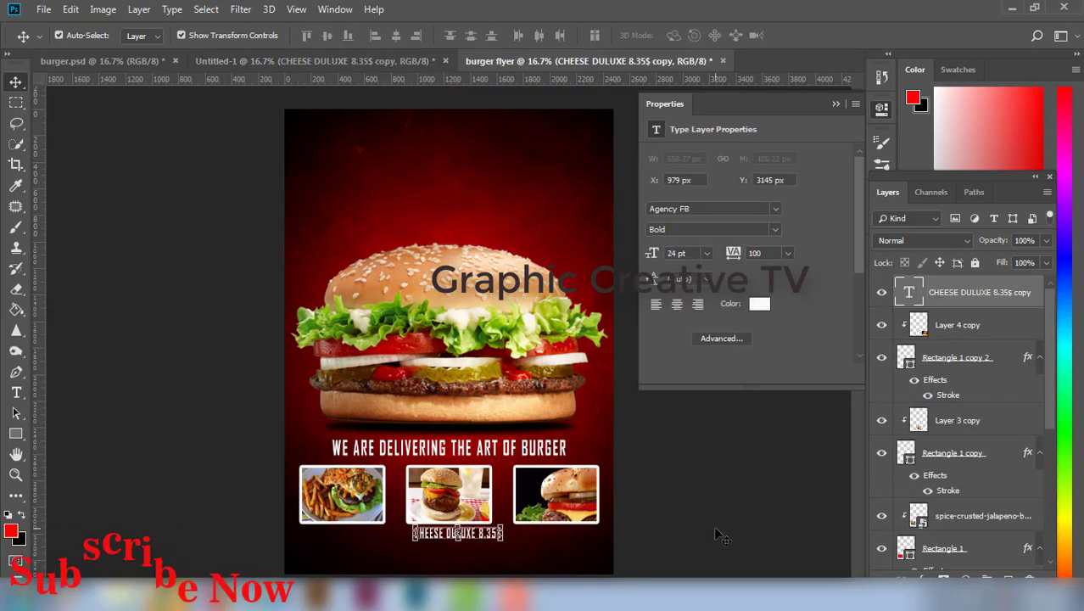
{"action": "left_click", "coordinate": [576, 562]}
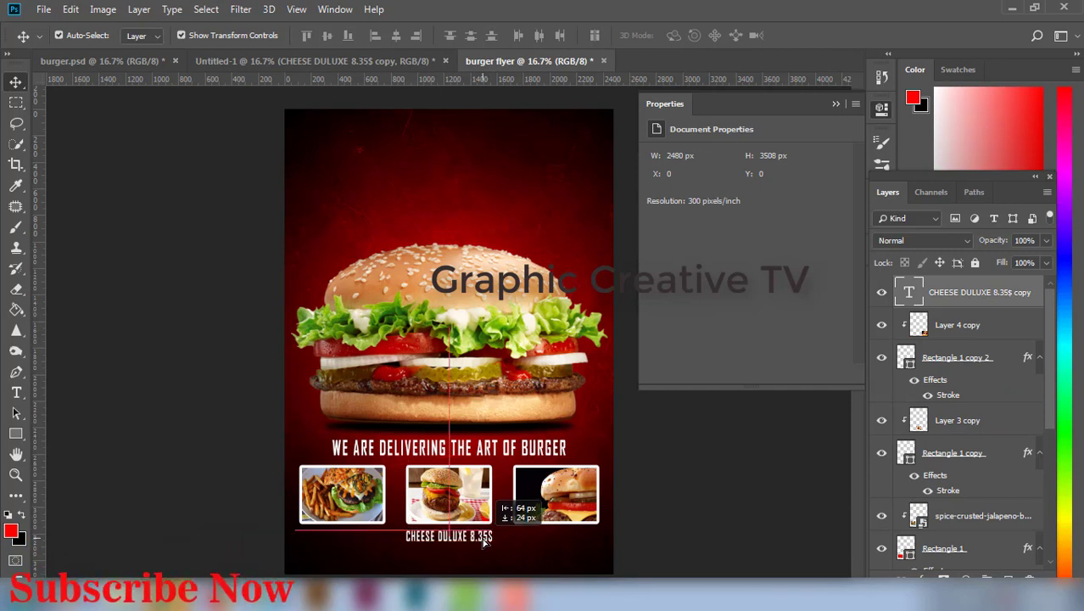
{"action": "left_click_drag", "start_coordinate": [487, 543], "coordinate": [487, 543]}
{"action": "left_click", "coordinate": [652, 543]}
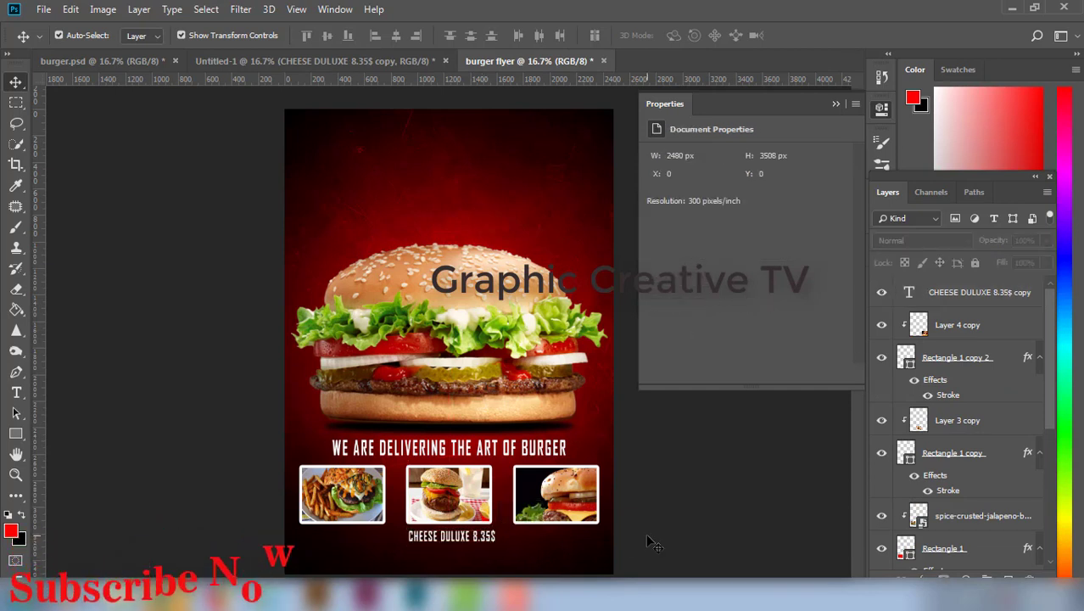
Step: Bring the "CLASSIC LOVE 9.45$" text from Untitled-1 into the flyer and place it below the right photo
{"action": "left_click", "coordinate": [237, 60]}
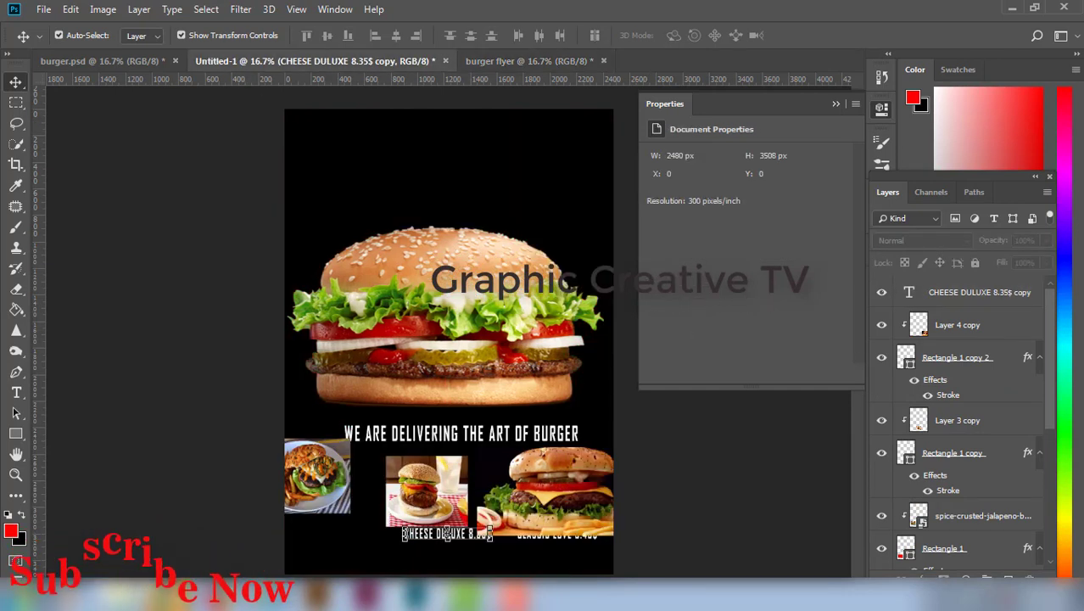
{"action": "left_click", "coordinate": [652, 482]}
{"action": "left_click_drag", "start_coordinate": [545, 537], "coordinate": [361, 386]}
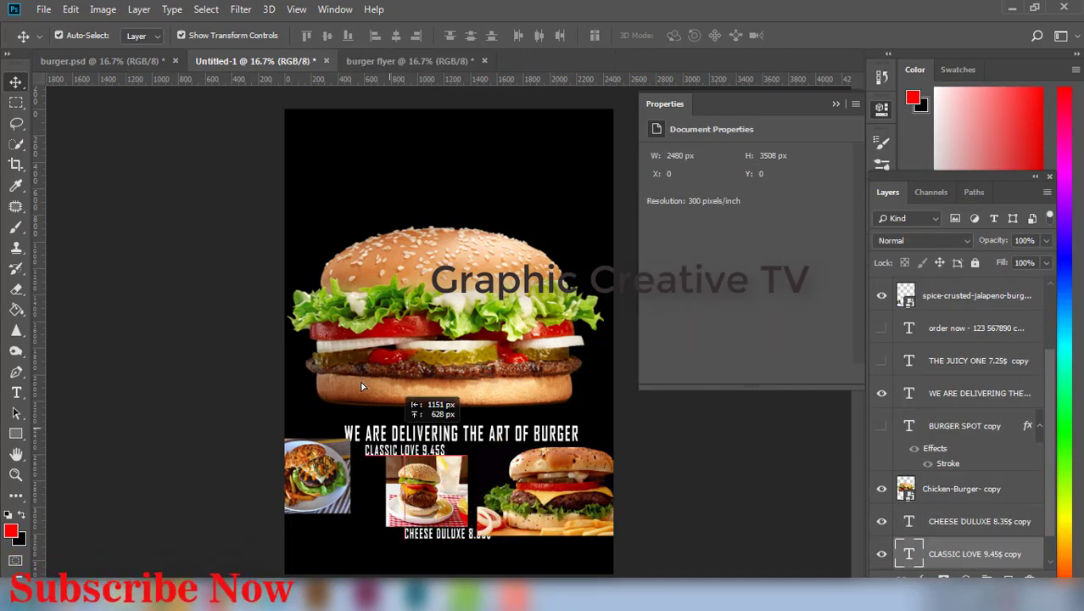
{"action": "left_click", "coordinate": [376, 59]}
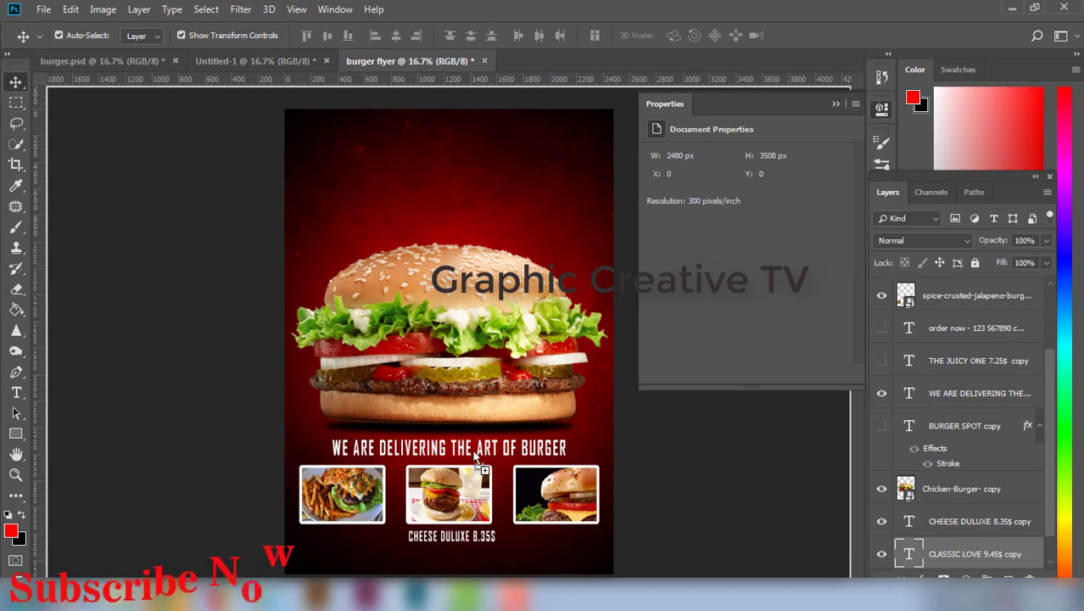
{"action": "left_click_drag", "start_coordinate": [533, 529], "coordinate": [571, 547]}
{"action": "left_click", "coordinate": [693, 531]}
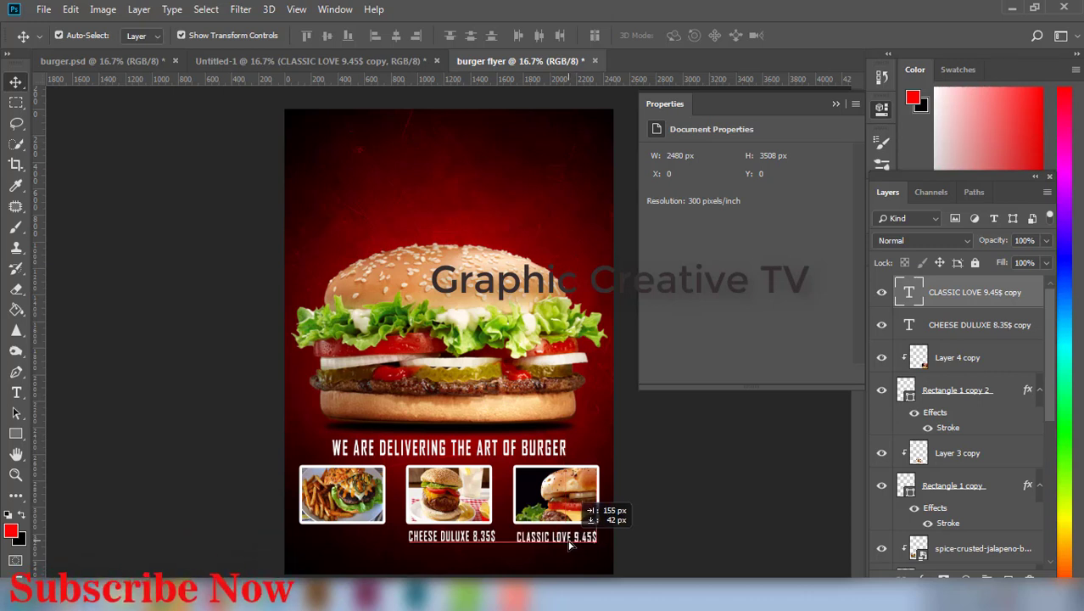
Step: Unhide the "THE JUICY ONE 7.25$" text in Untitled-1, bring it into the flyer and centre it below the left photo
{"action": "left_click", "coordinate": [668, 514]}
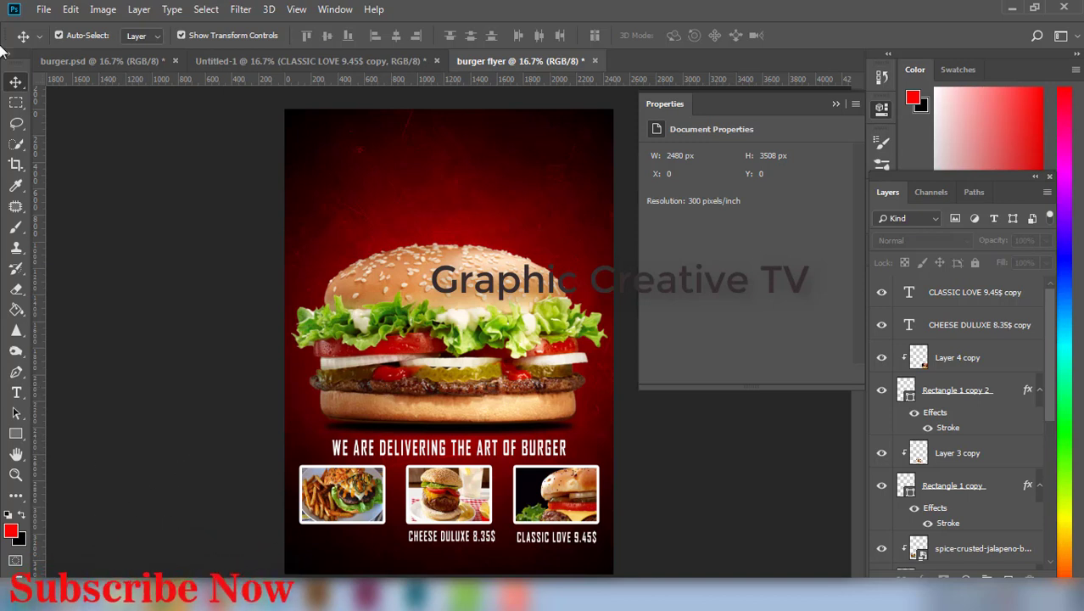
{"action": "left_click", "coordinate": [309, 61]}
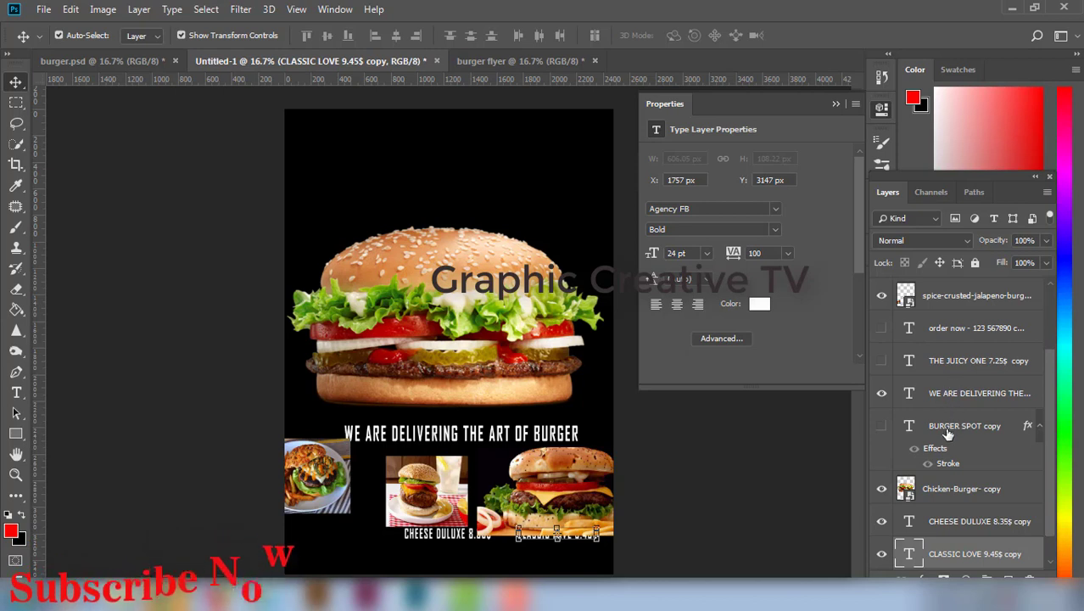
{"action": "scroll", "coordinate": [950, 393], "scroll_direction": "up", "scroll_amount": 3}
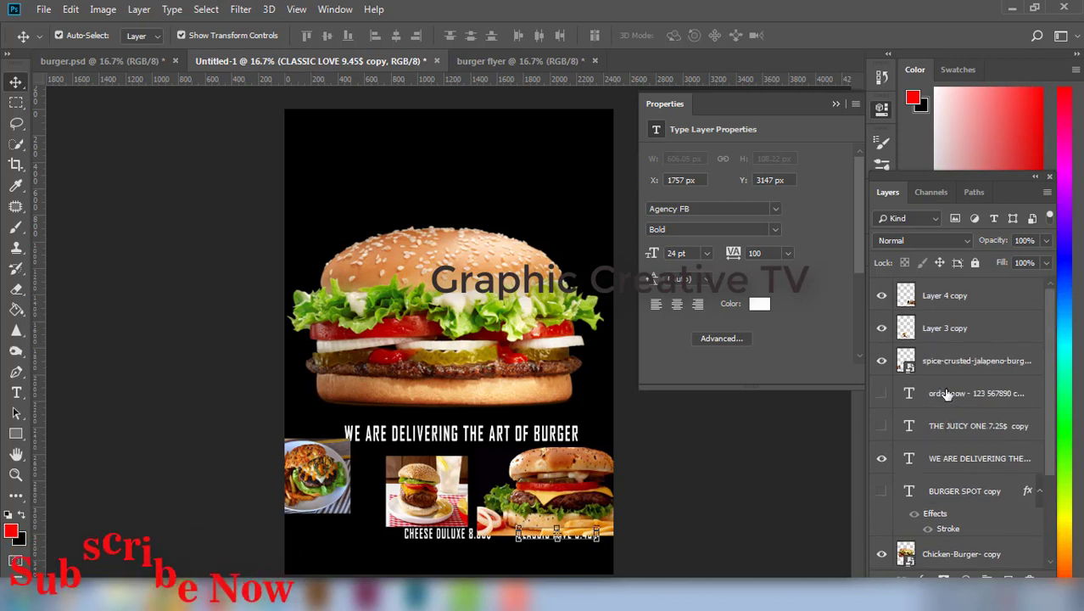
{"action": "scroll", "coordinate": [957, 424], "scroll_direction": "down", "scroll_amount": 1}
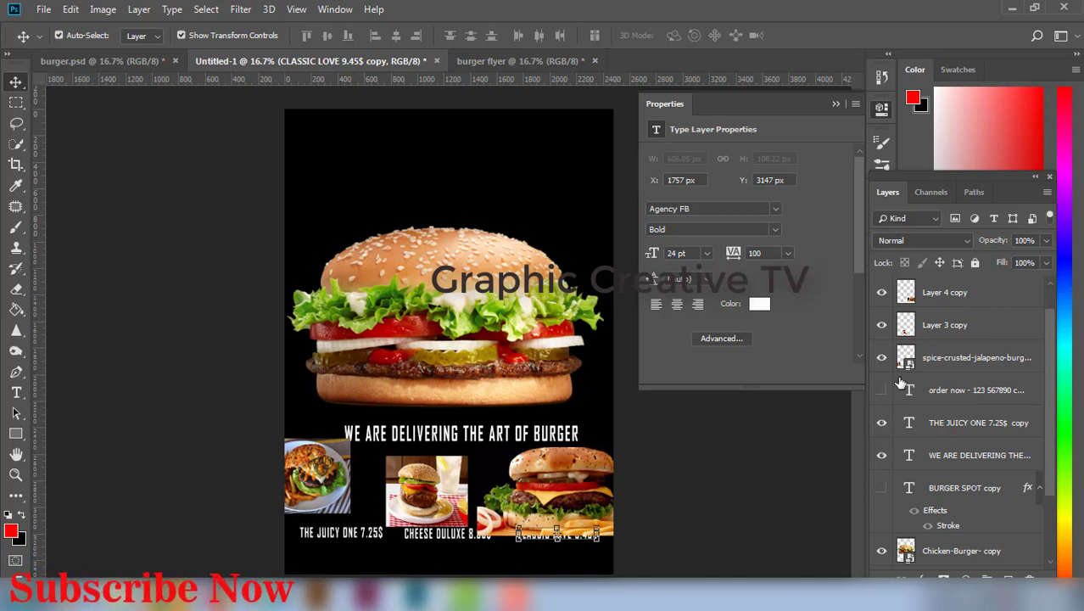
{"action": "left_click", "coordinate": [757, 486]}
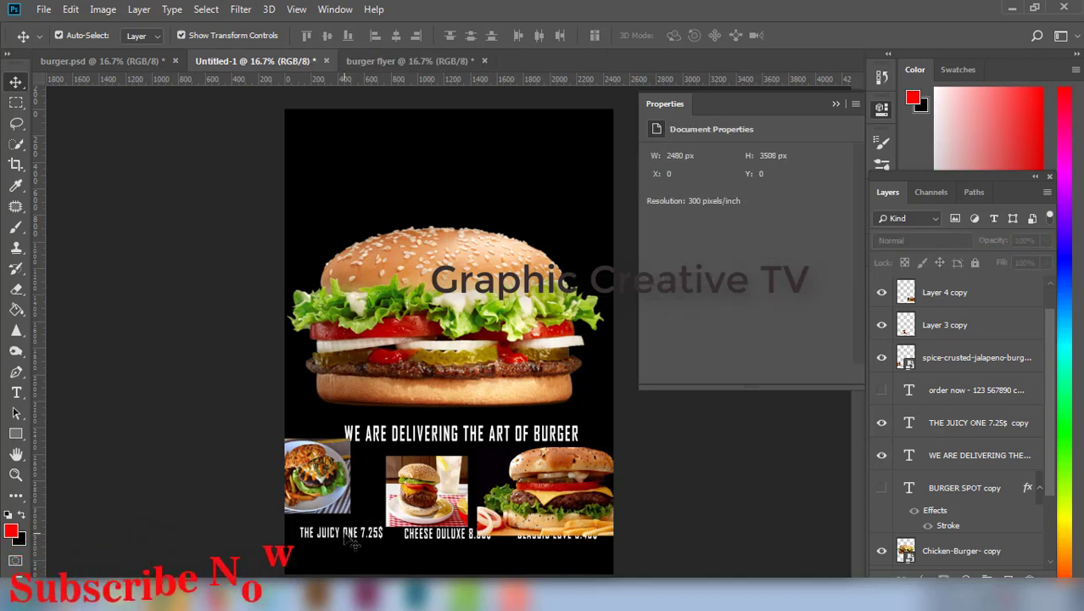
{"action": "mouse_move", "coordinate": [351, 530]}
{"action": "left_mouse_down"}
{"action": "mouse_move", "coordinate": [341, 137]}
{"action": "mouse_move", "coordinate": [360, 74]}
{"action": "mouse_move", "coordinate": [368, 140]}
{"action": "mouse_move", "coordinate": [350, 539]}
{"action": "left_mouse_up"}
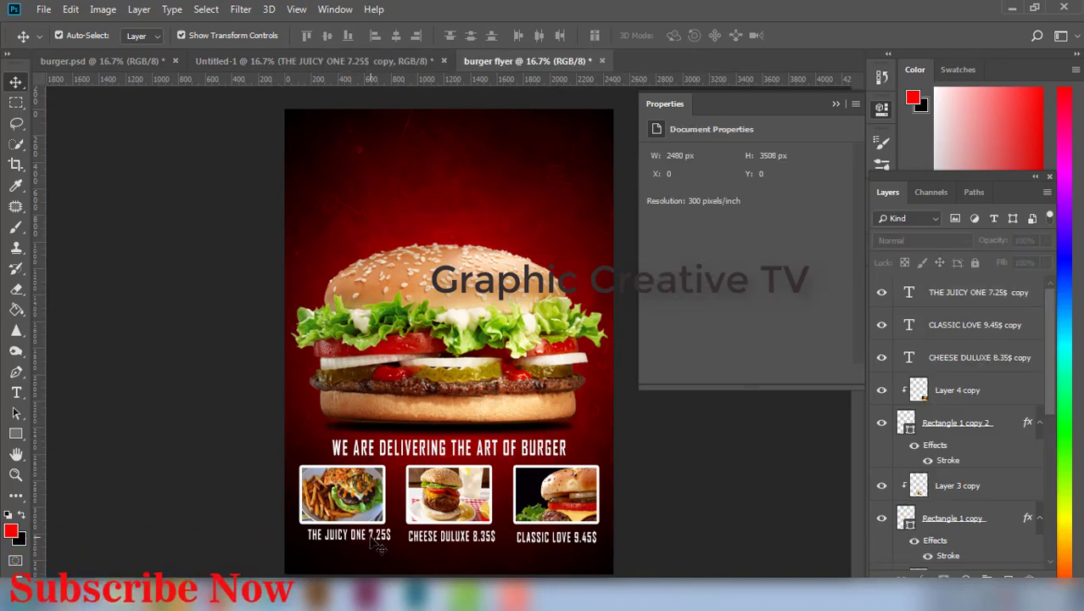
{"action": "left_click_drag", "start_coordinate": [379, 547], "coordinate": [367, 540]}
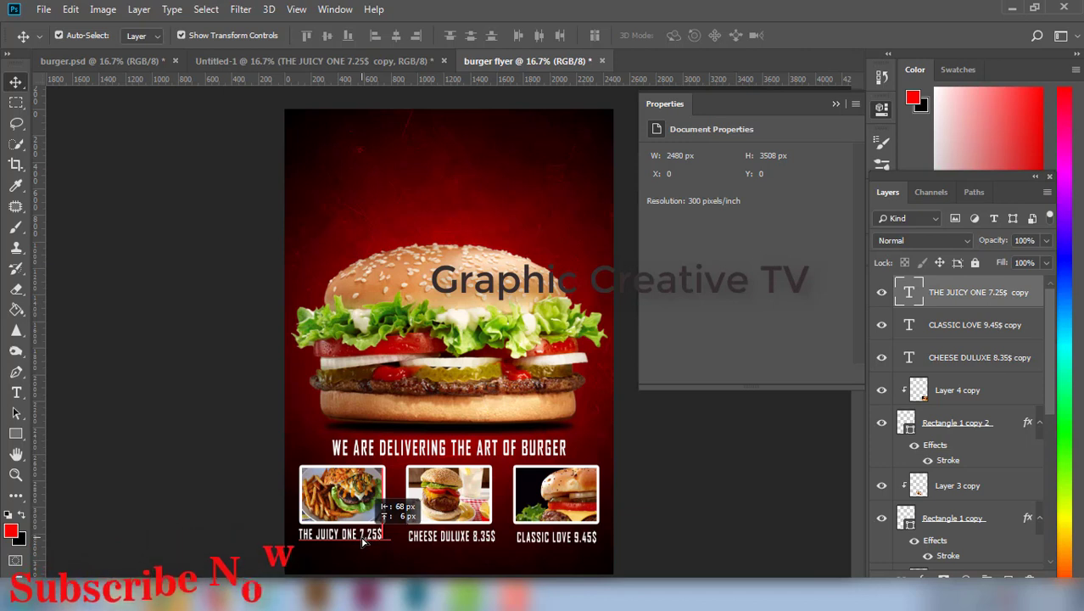
{"action": "left_click", "coordinate": [712, 539]}
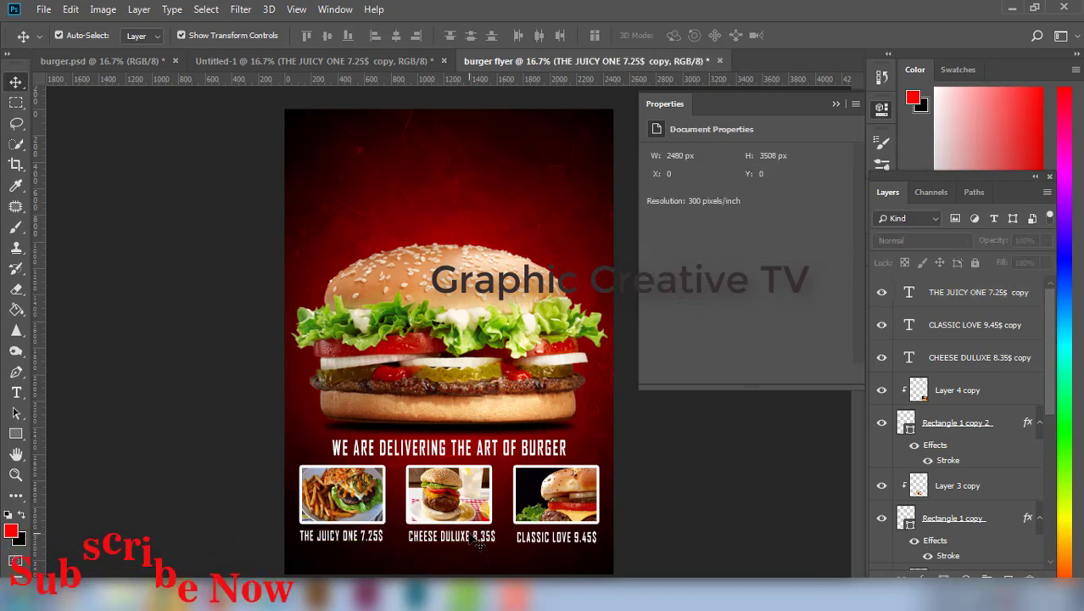
{"action": "left_click", "coordinate": [477, 538]}
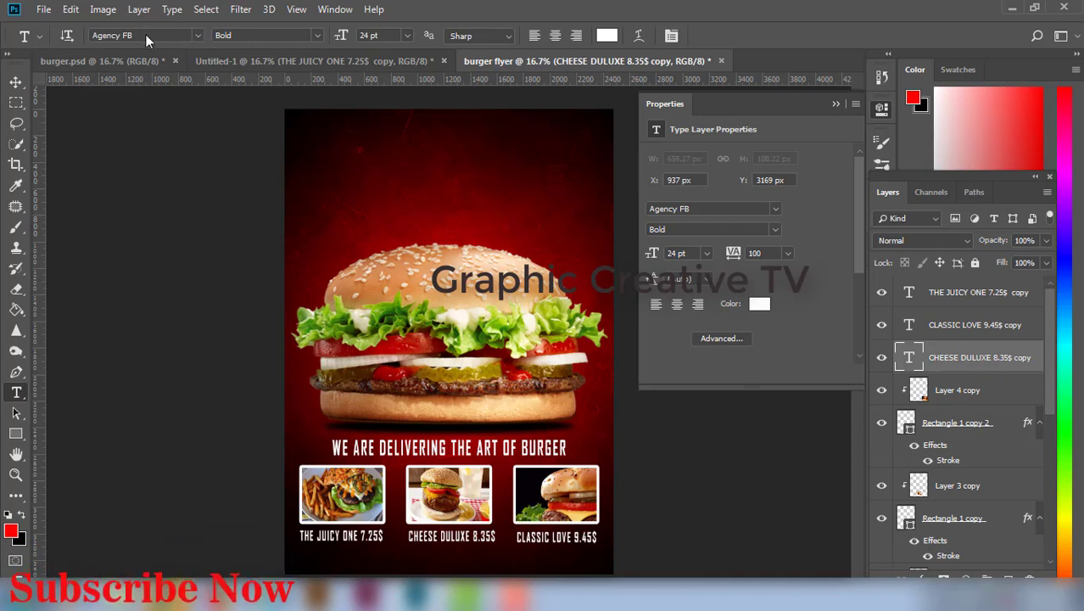
{"action": "left_click", "coordinate": [145, 33]}
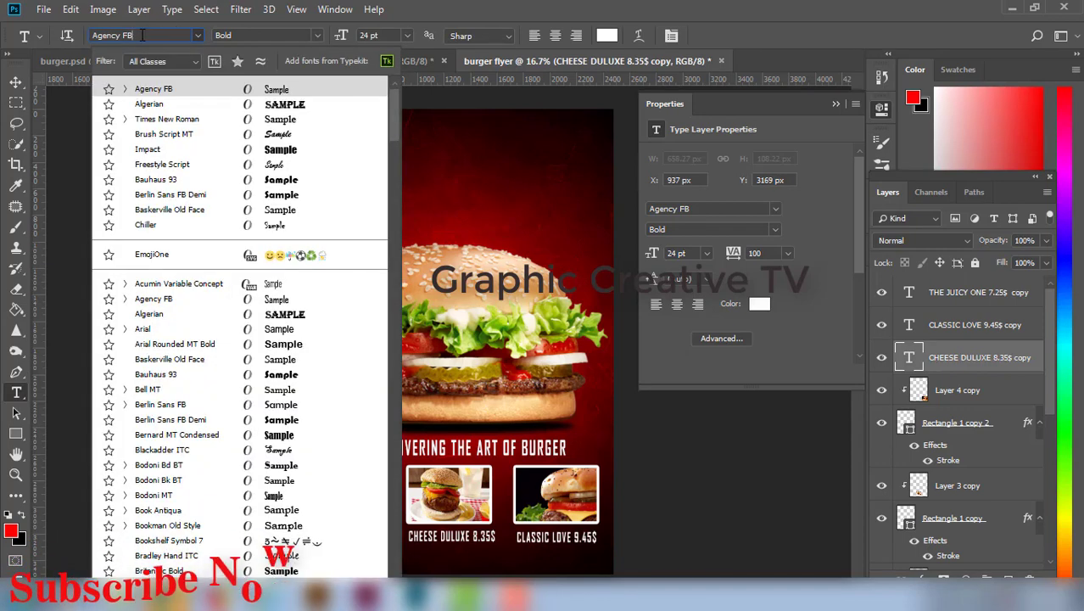
{"action": "left_click", "coordinate": [74, 163]}
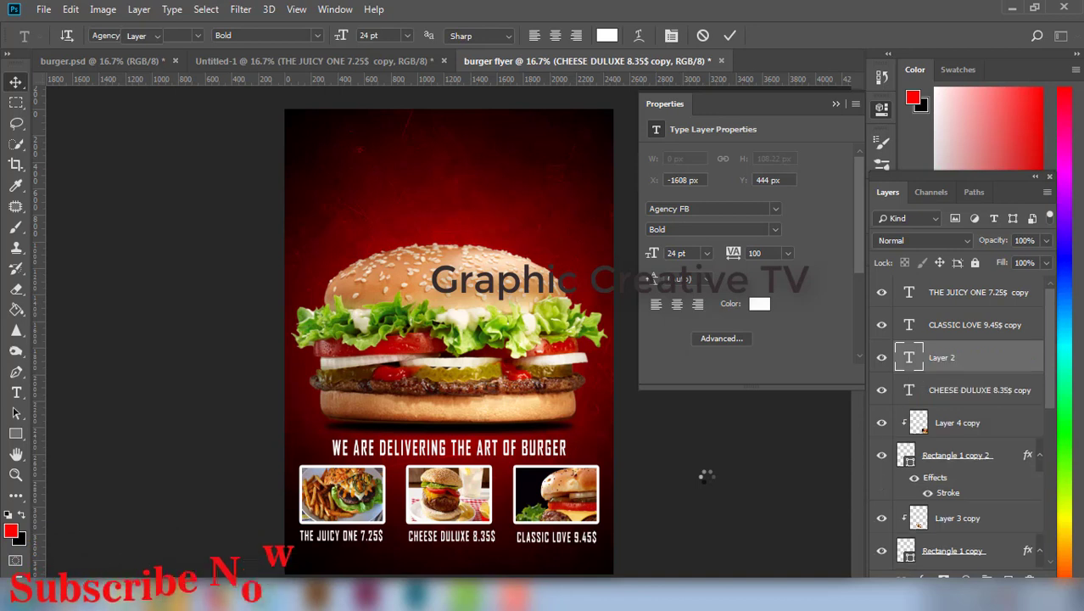
{"action": "left_click", "coordinate": [671, 477]}
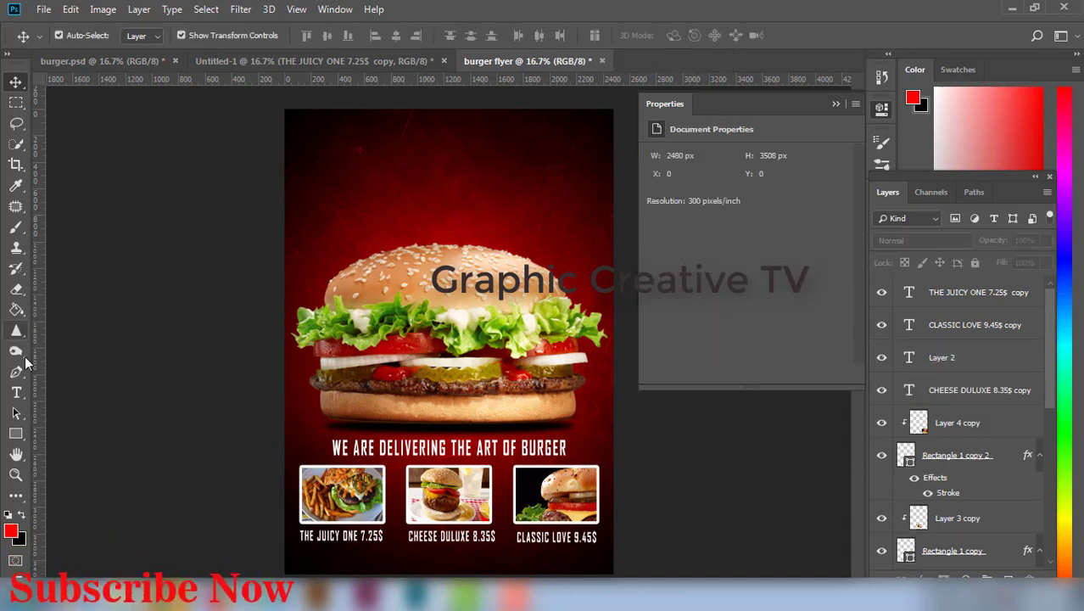
Step: Unhide the "BURGER SPOT" title in Untitled-1, bring it into the flyer and place it above the large burger
{"action": "left_click", "coordinate": [323, 63]}
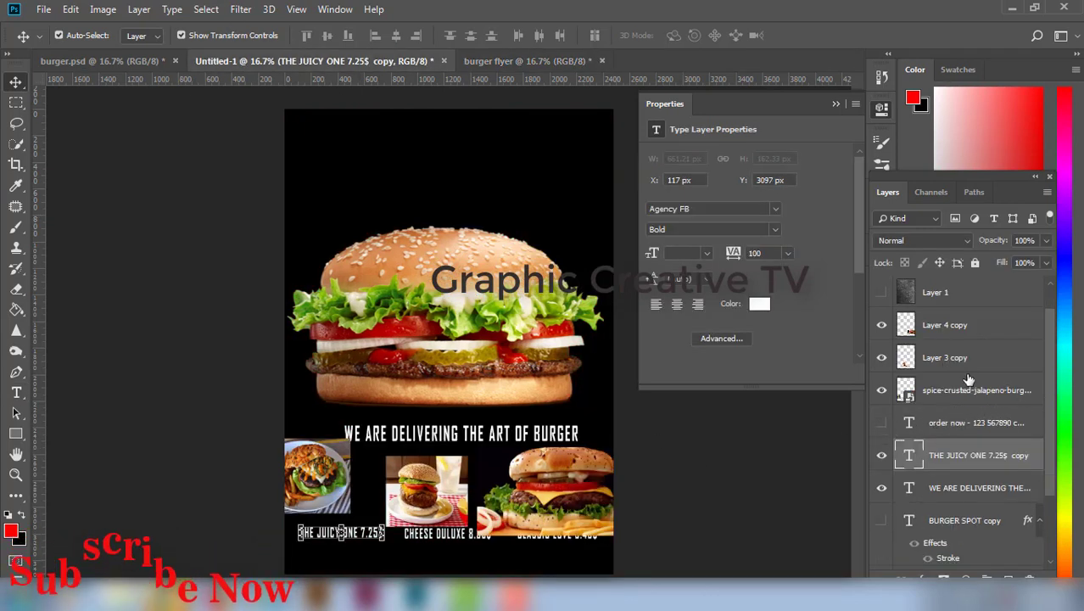
{"action": "scroll", "coordinate": [942, 399], "scroll_direction": "down", "scroll_amount": 2}
{"action": "left_click", "coordinate": [882, 456]}
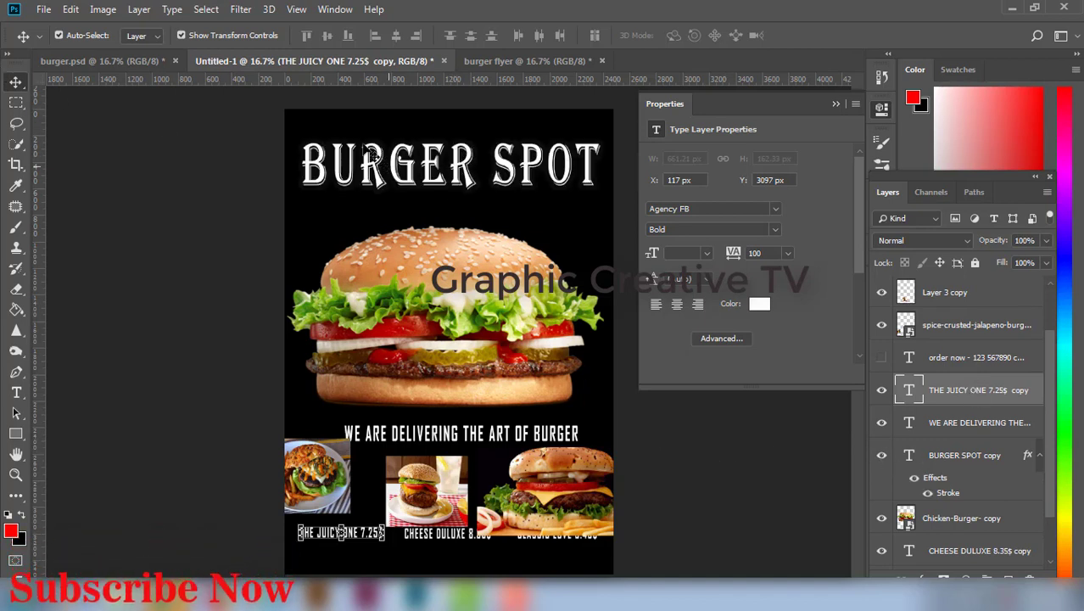
{"action": "left_click_drag", "start_coordinate": [367, 153], "coordinate": [498, 173]}
{"action": "left_click", "coordinate": [621, 333]}
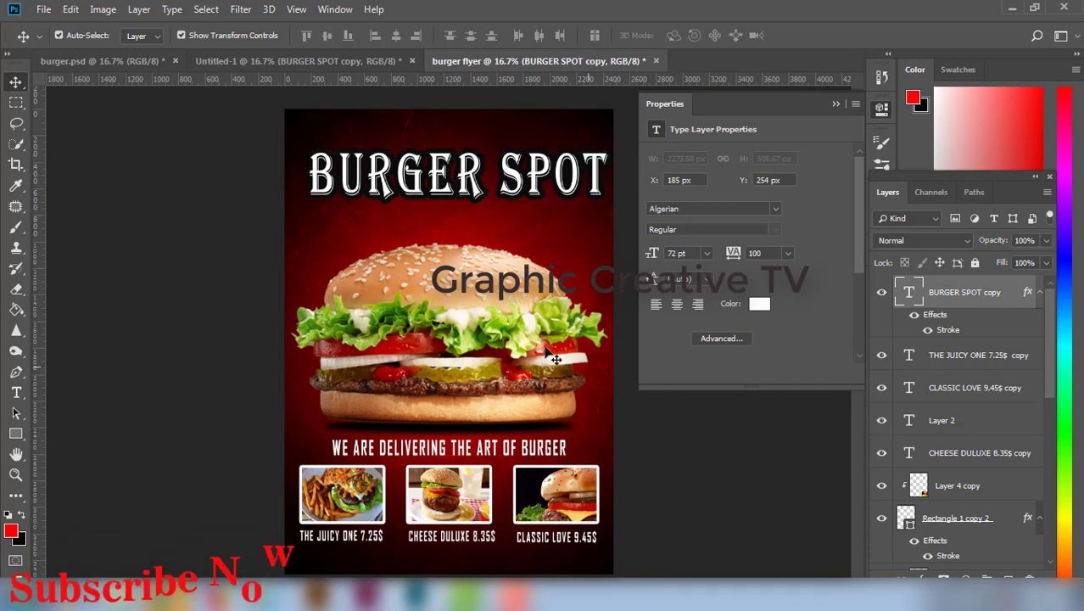
Step: Move the large burger, tagline, three framed photos and their price captions up together by about 174 px, leaving out the shadow ellipse
{"action": "left_click", "coordinate": [530, 412]}
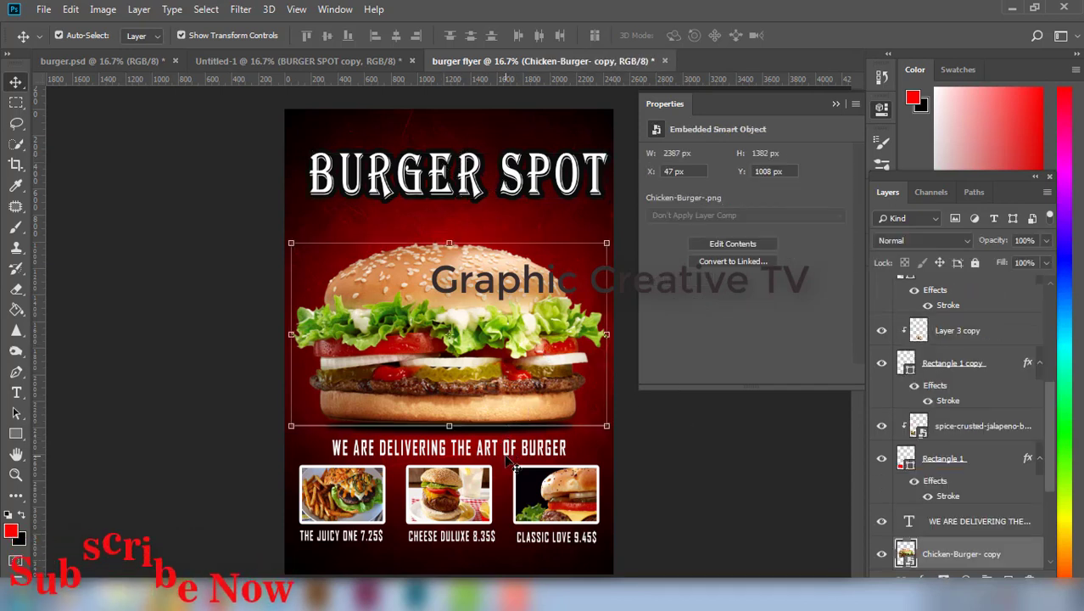
{"action": "scroll", "coordinate": [959, 475], "scroll_direction": "down", "scroll_amount": 3}
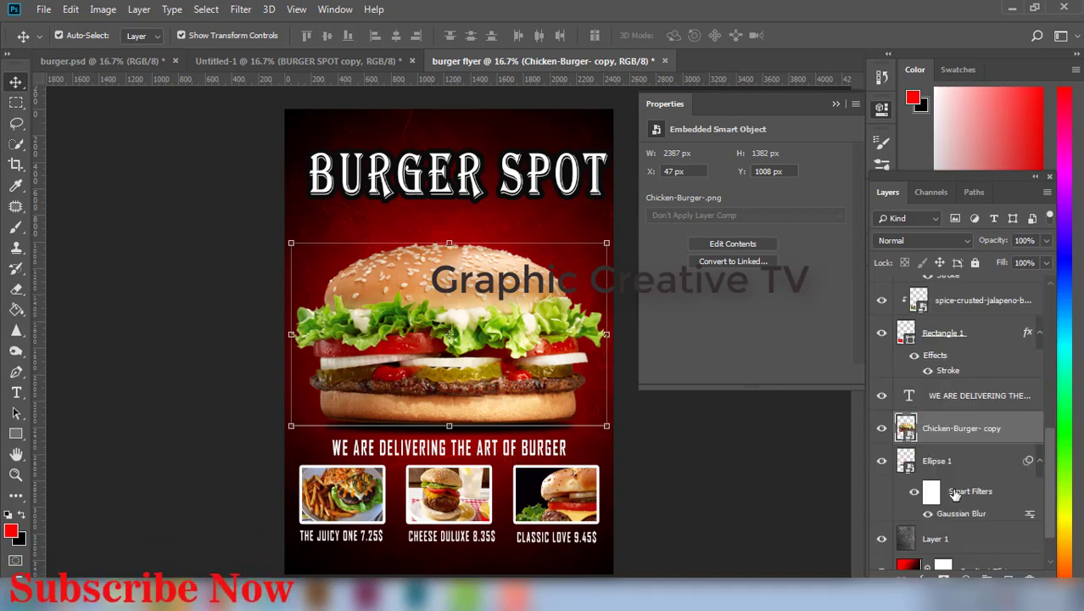
{"action": "left_click", "coordinate": [950, 462], "text": "ctrl"}
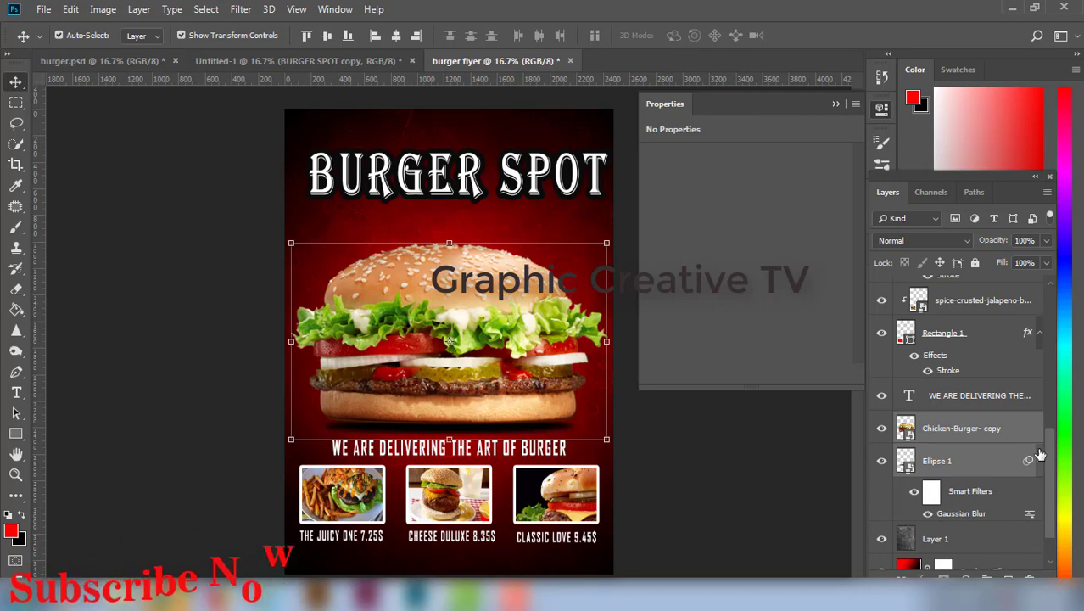
{"action": "scroll", "coordinate": [1045, 466], "scroll_direction": "down", "scroll_amount": 1}
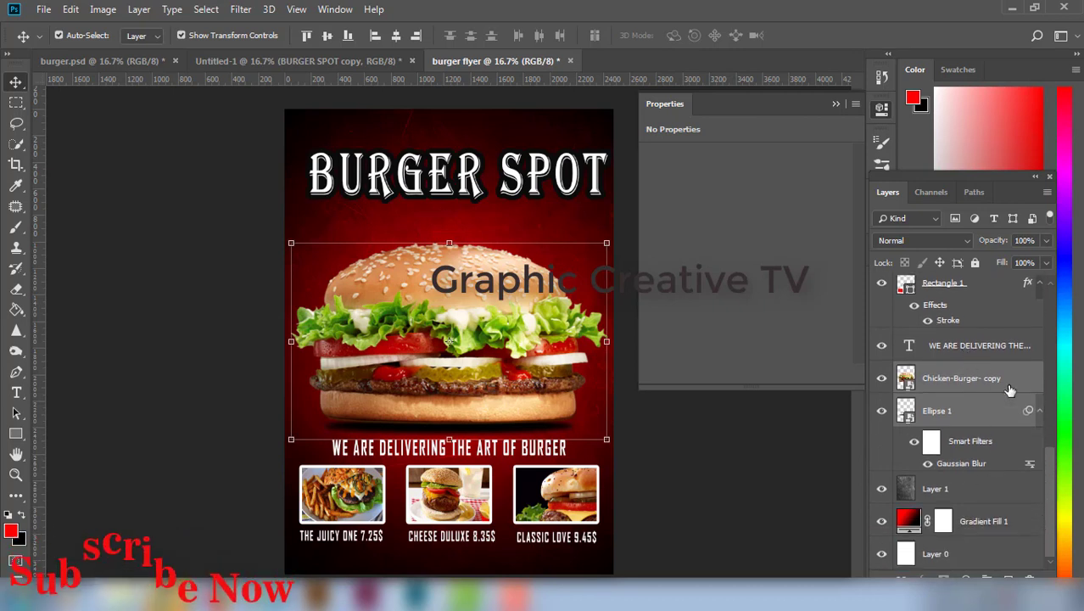
{"action": "scroll", "coordinate": [1030, 434], "scroll_direction": "up", "scroll_amount": 1}
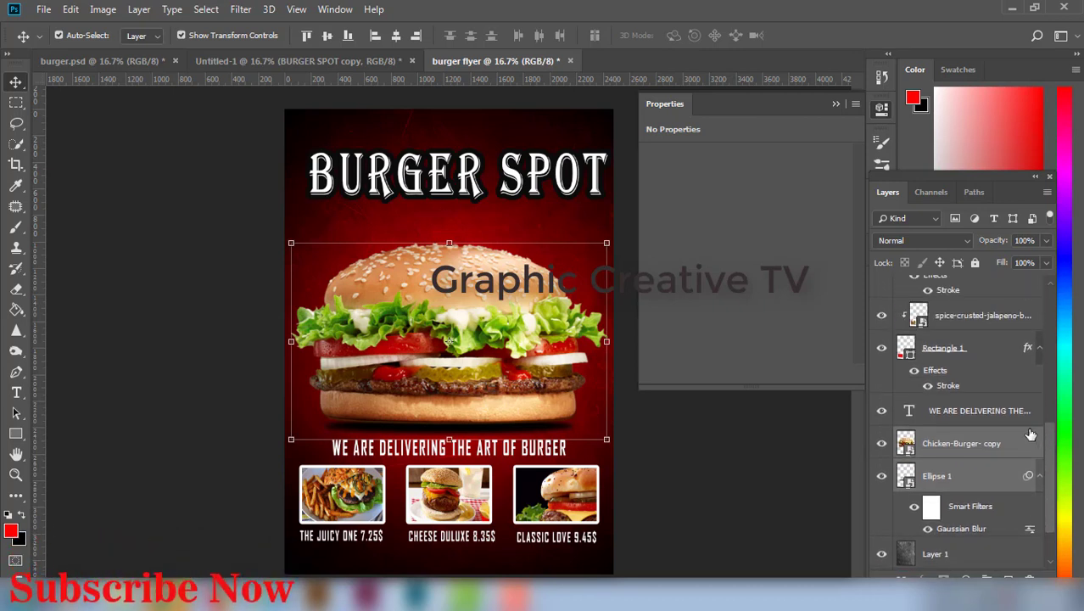
{"action": "left_click", "coordinate": [981, 410], "text": "shift"}
{"action": "left_click", "coordinate": [1001, 348], "text": "shift"}
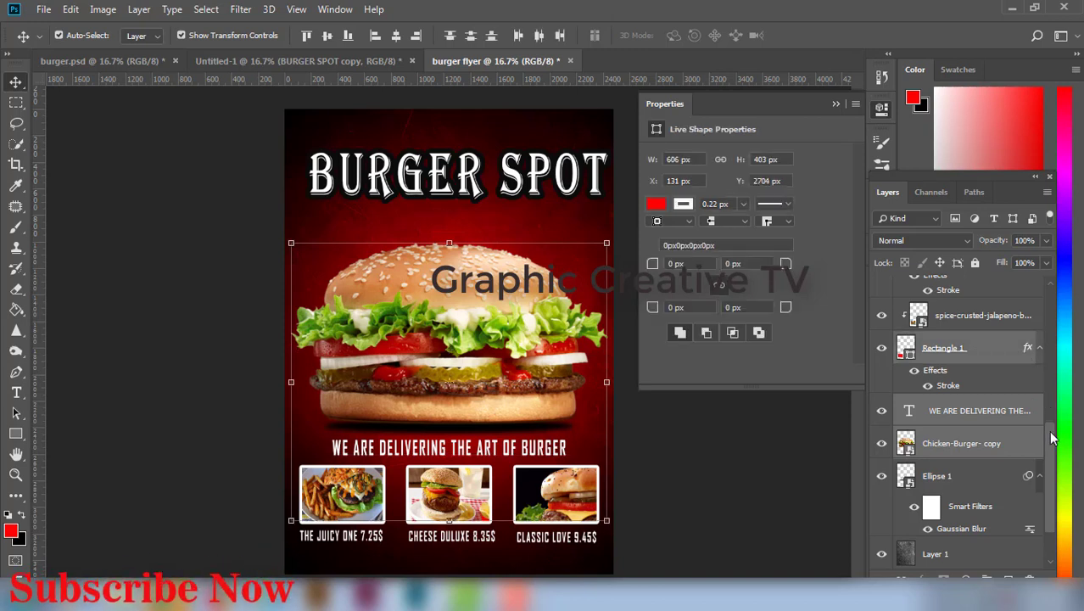
{"action": "scroll", "coordinate": [1050, 438], "scroll_direction": "up", "scroll_amount": 2}
{"action": "left_click", "coordinate": [998, 427], "text": "shift"}
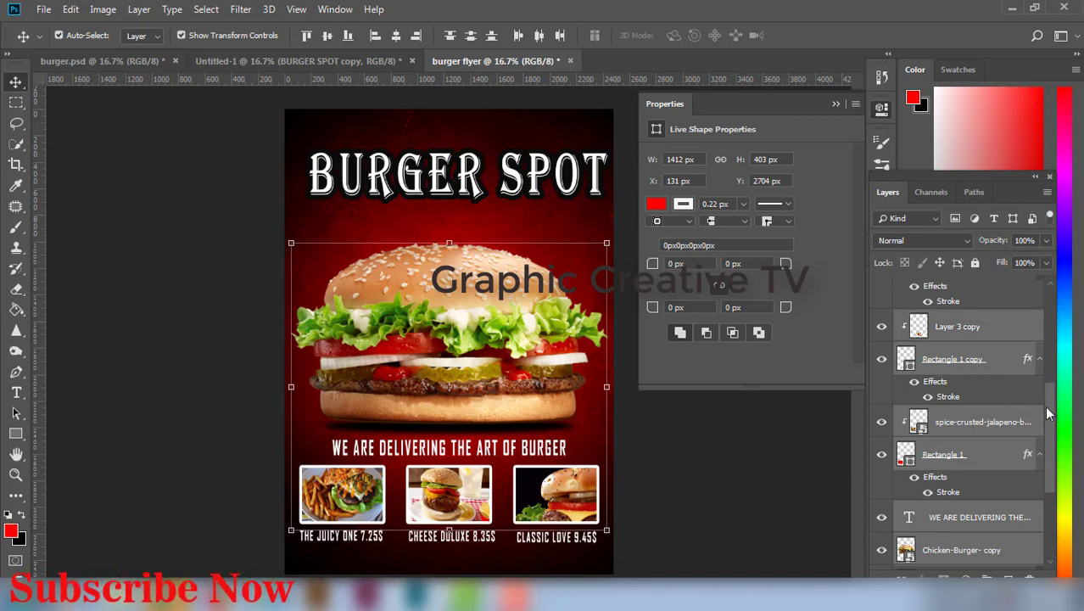
{"action": "left_click_drag", "start_coordinate": [1048, 408], "coordinate": [1043, 369]}
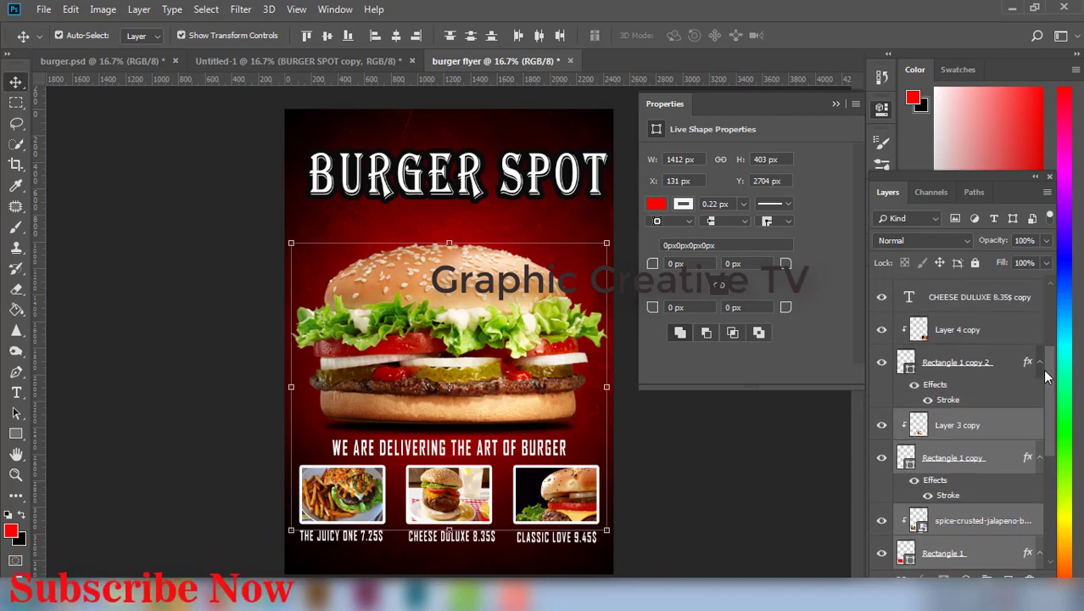
{"action": "left_click", "coordinate": [964, 370], "text": "shift"}
{"action": "left_click", "coordinate": [969, 336], "text": "shift"}
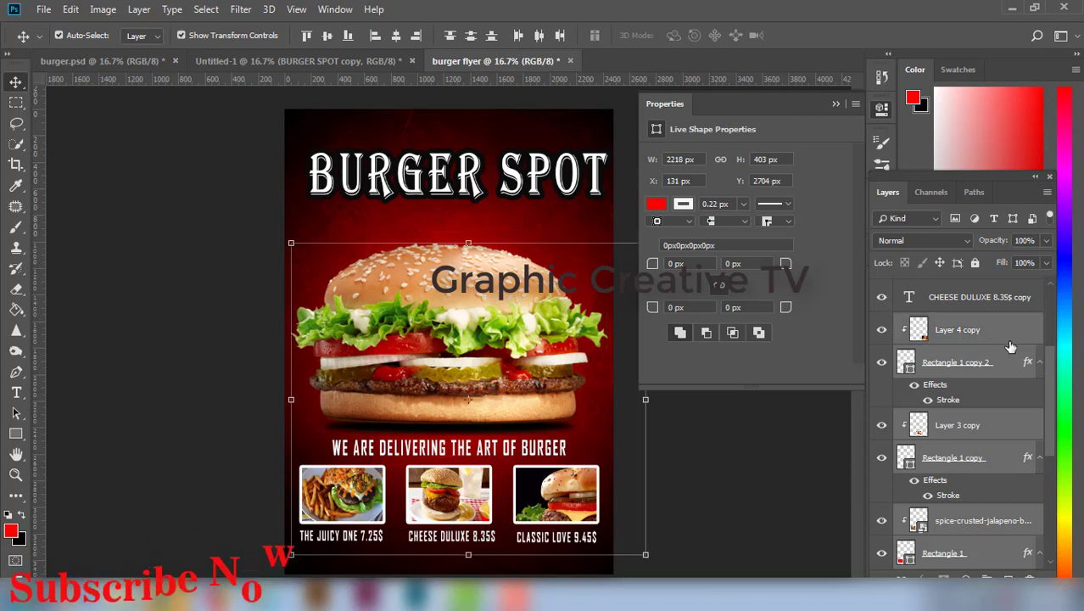
{"action": "scroll", "coordinate": [1053, 370], "scroll_direction": "up", "scroll_amount": 3}
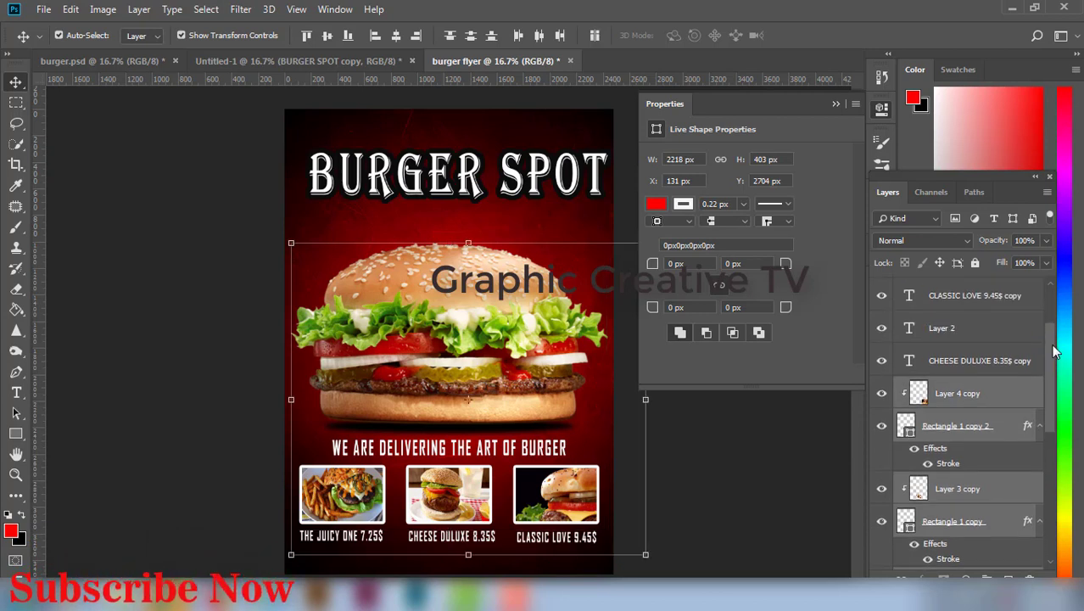
{"action": "left_click", "coordinate": [1008, 360], "text": "shift"}
{"action": "left_click", "coordinate": [1018, 300], "text": "shift"}
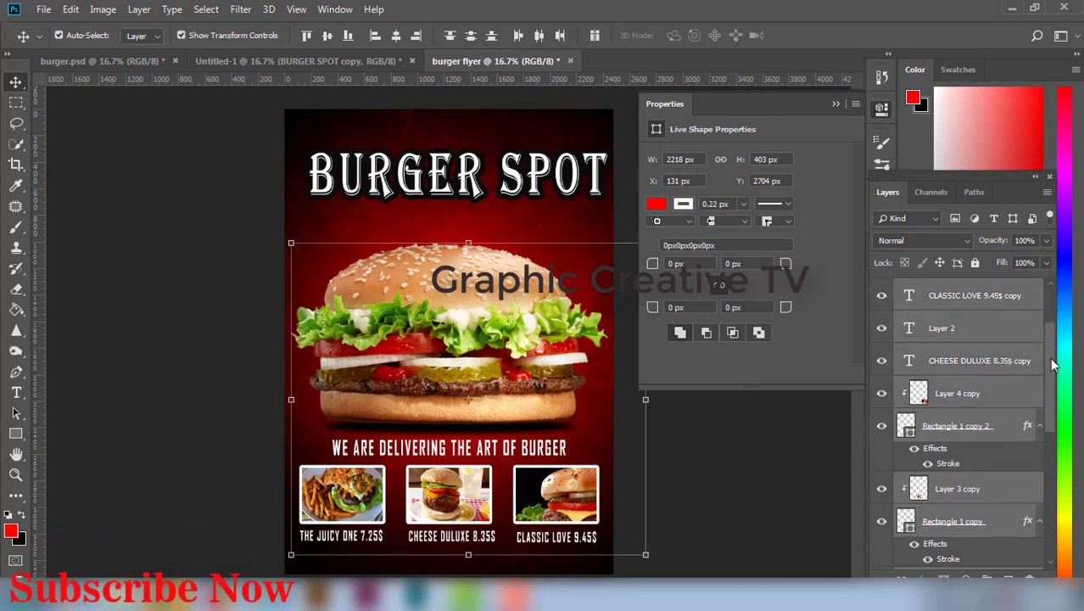
{"action": "left_click_drag", "start_coordinate": [1053, 365], "coordinate": [1049, 314]}
{"action": "left_click", "coordinate": [979, 355], "text": "shift"}
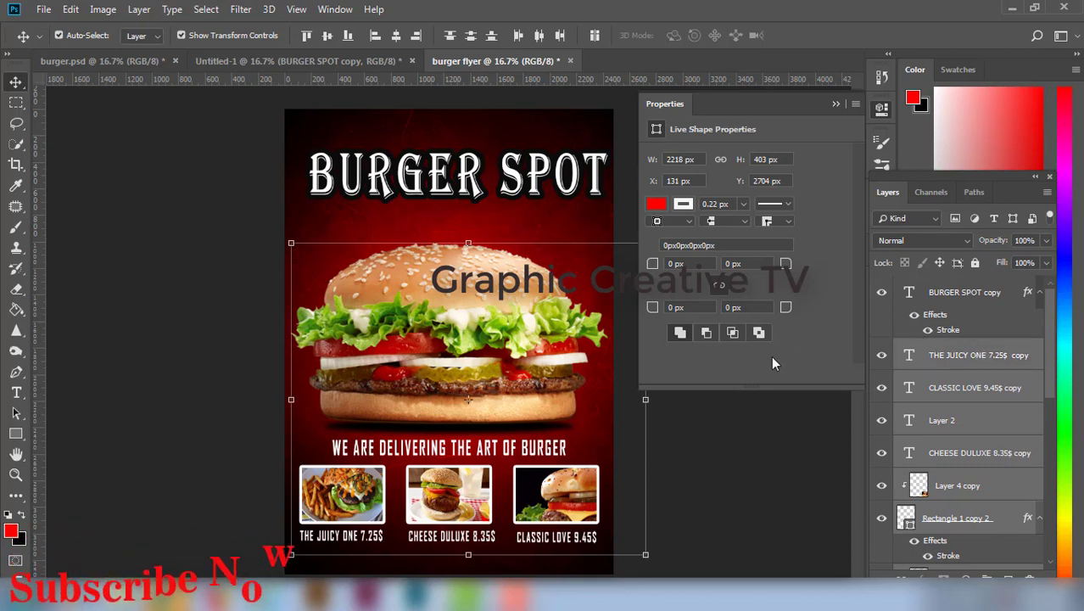
{"action": "key", "text": "Up"}
{"action": "key", "text": "Up"}
{"action": "key", "text": "Up"}
{"action": "key", "text": "Up"}
{"action": "key", "text": "Up"}
{"action": "key", "text": "Up"}
{"action": "key", "text": "Up"}
{"action": "key", "text": "Up"}
{"action": "key", "text": "Up"}
{"action": "key", "text": "Up"}
{"action": "key", "text": "Up"}
{"action": "key", "text": "Up"}
{"action": "key", "text": "Up"}
{"action": "key", "text": "Up"}
{"action": "key", "text": "Up"}
{"action": "key", "text": "Up"}
{"action": "key", "text": "Up"}
{"action": "key", "text": "Up"}
{"action": "key", "text": "Up"}
{"action": "key", "text": "Up"}
{"action": "key", "text": "Up"}
{"action": "key", "text": "Up"}
{"action": "key", "text": "Up"}
{"action": "key", "text": "Up"}
{"action": "key", "text": "Up"}
{"action": "key", "text": "Up"}
{"action": "key", "text": "Up"}
{"action": "key", "text": "Up"}
{"action": "key", "text": "Up"}
{"action": "key", "text": "Up"}
{"action": "key", "text": "Up"}
{"action": "key", "text": "Up"}
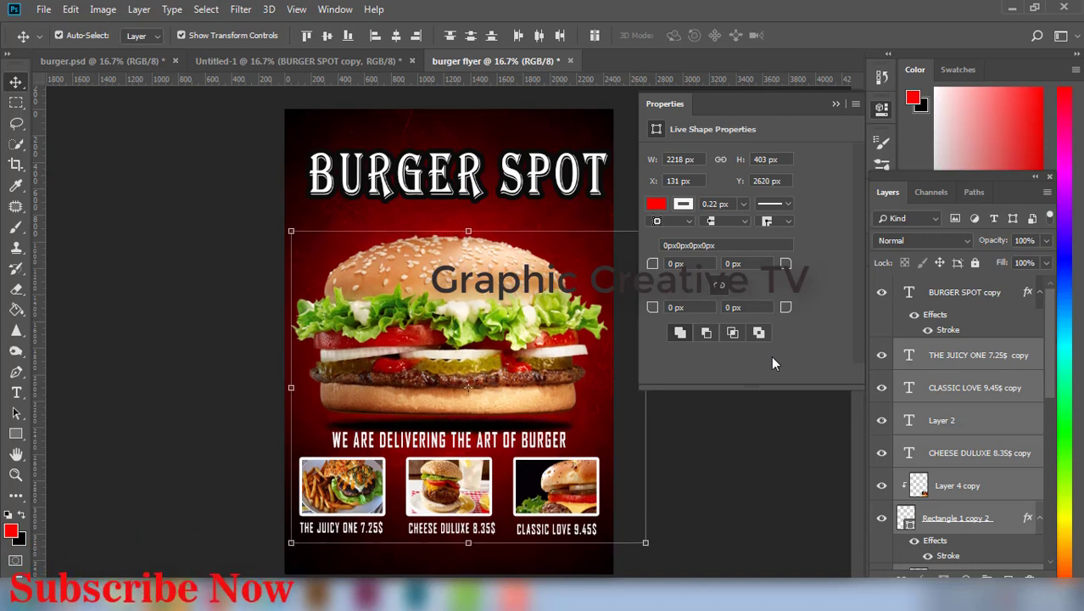
{"action": "key", "text": "Up"}
{"action": "key", "text": "Up"}
{"action": "key", "text": "Up"}
{"action": "key", "text": "Up"}
{"action": "key", "text": "Up"}
{"action": "key", "text": "Up"}
{"action": "key", "text": "Up"}
{"action": "key", "text": "Up"}
{"action": "key", "text": "Up"}
{"action": "key", "text": "Up"}
{"action": "key", "text": "Up"}
{"action": "key", "text": "Up"}
{"action": "key", "text": "Up"}
{"action": "key", "text": "Up"}
{"action": "key", "text": "Up"}
{"action": "key", "text": "Up"}
{"action": "key", "text": "Up"}
{"action": "key", "text": "Up"}
{"action": "key", "text": "Up"}
{"action": "key", "text": "Up"}
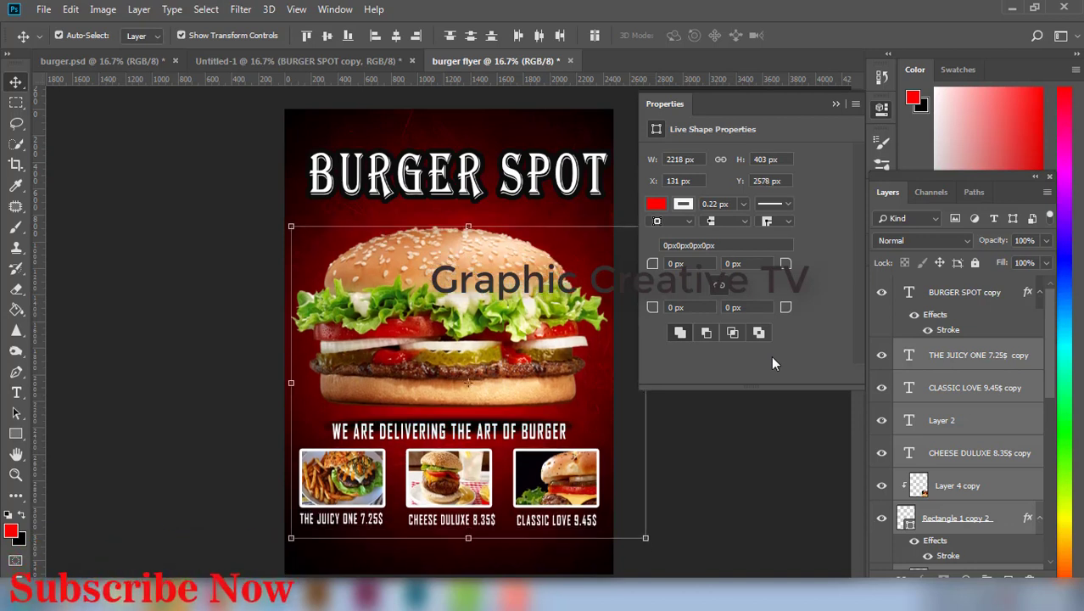
{"action": "key", "text": "Up"}
{"action": "key", "text": "Up"}
{"action": "key", "text": "Up"}
{"action": "key", "text": "Up"}
{"action": "key", "text": "Up"}
{"action": "key", "text": "Up"}
{"action": "key", "text": "Up"}
{"action": "key", "text": "Up"}
{"action": "key", "text": "Up"}
{"action": "key", "text": "Up"}
{"action": "key", "text": "Up"}
{"action": "key", "text": "Up"}
{"action": "key", "text": "Up"}
{"action": "key", "text": "Up"}
{"action": "key", "text": "Up"}
{"action": "key", "text": "Up"}
{"action": "key", "text": "Up"}
{"action": "key", "text": "Up"}
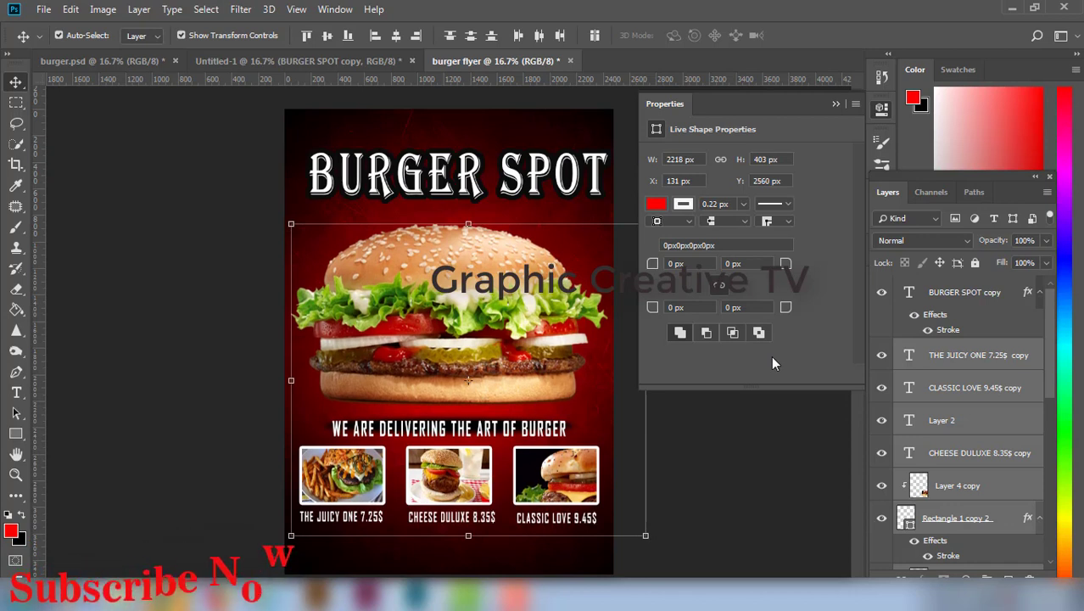
{"action": "key", "text": "Up"}
{"action": "key", "text": "Up"}
{"action": "key", "text": "Up"}
{"action": "key", "text": "Up"}
{"action": "key", "text": "Up"}
{"action": "key", "text": "Up"}
{"action": "key", "text": "Up"}
{"action": "key", "text": "Up"}
{"action": "key", "text": "Up"}
{"action": "key", "text": "Up"}
{"action": "key", "text": "Up"}
{"action": "key", "text": "Up"}
{"action": "key", "text": "Up"}
{"action": "key", "text": "Up"}
{"action": "key", "text": "Up"}
{"action": "key", "text": "Up"}
{"action": "key", "text": "Up"}
{"action": "key", "text": "Up"}
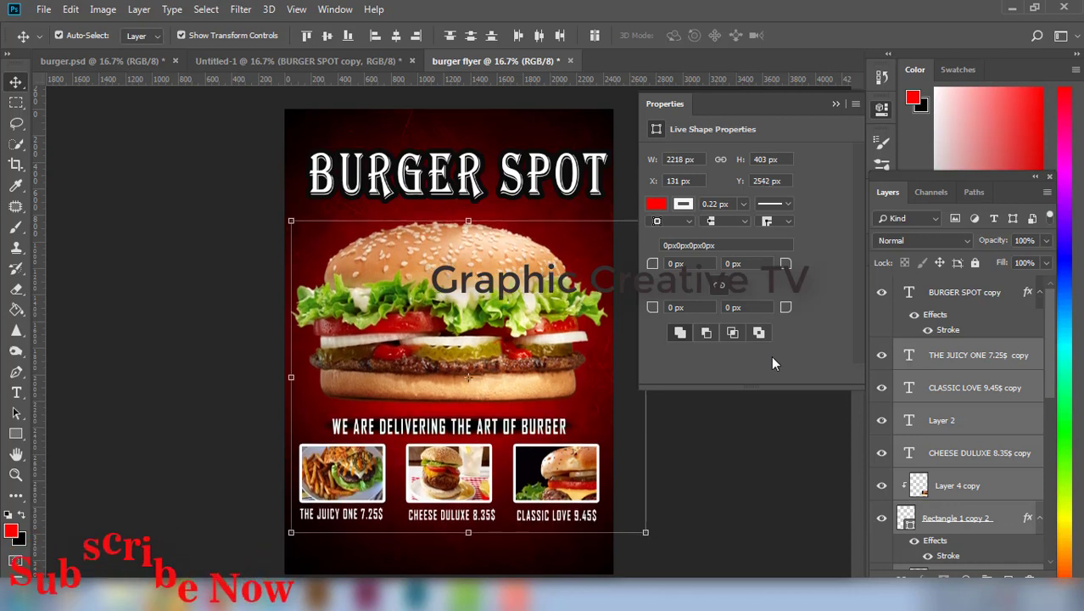
{"action": "key", "text": "Up"}
{"action": "key", "text": "Up"}
{"action": "key", "text": "Up"}
{"action": "key", "text": "Up"}
{"action": "key", "text": "Up"}
{"action": "key", "text": "Up"}
{"action": "key", "text": "Up"}
{"action": "key", "text": "Up"}
{"action": "key", "text": "Up"}
{"action": "key", "text": "Up"}
{"action": "key", "text": "Up"}
{"action": "key", "text": "Up"}
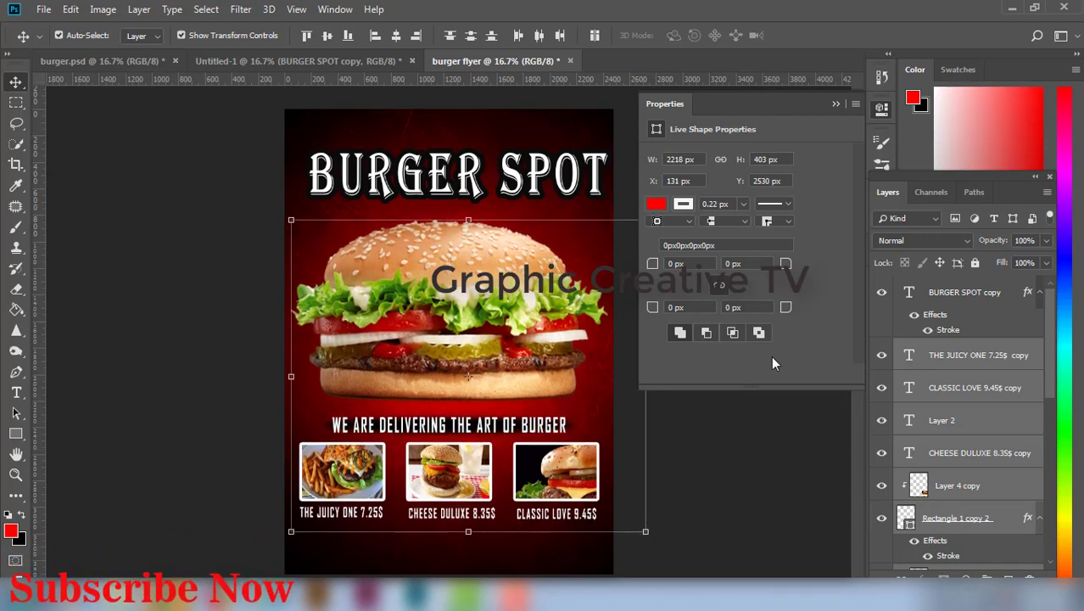
{"action": "left_click", "coordinate": [772, 492]}
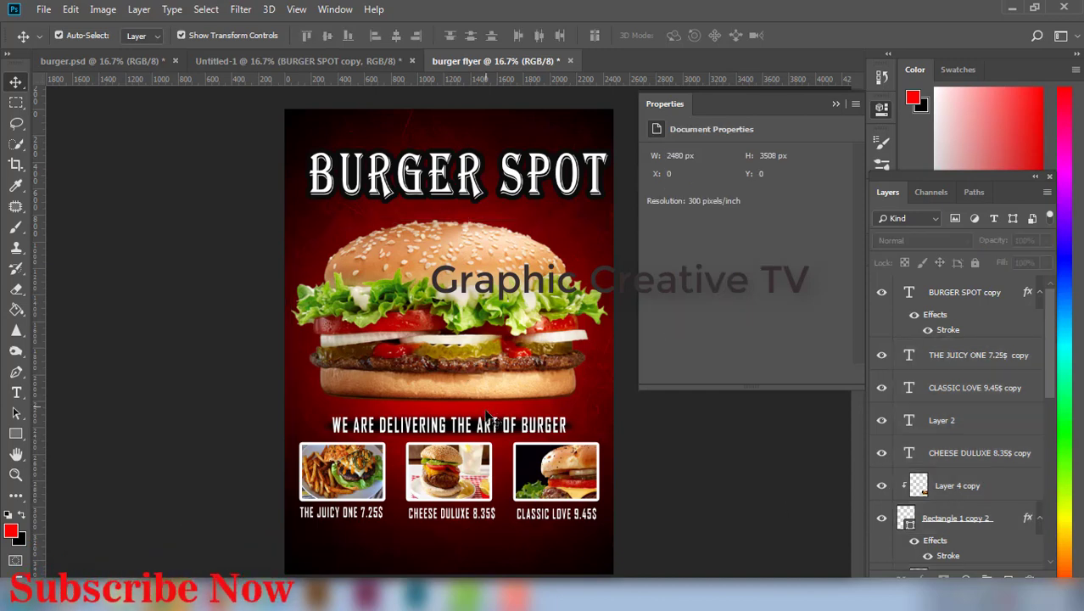
Step: Move the tagline down over the photos, clear of the burger's shadow ellipse
{"action": "scroll", "coordinate": [972, 504], "scroll_direction": "down", "scroll_amount": 10}
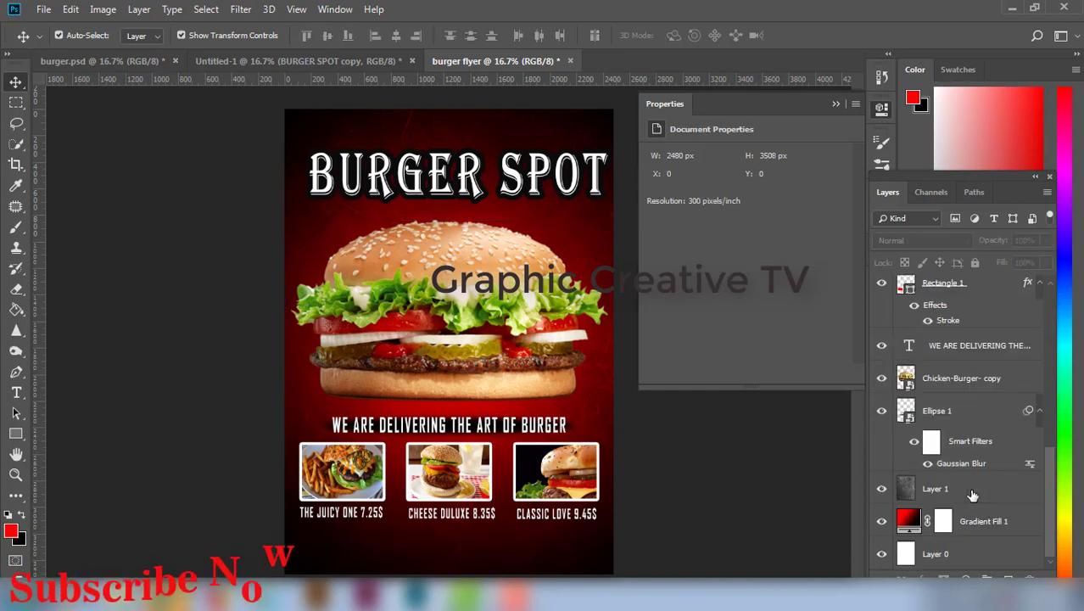
{"action": "left_click", "coordinate": [967, 377]}
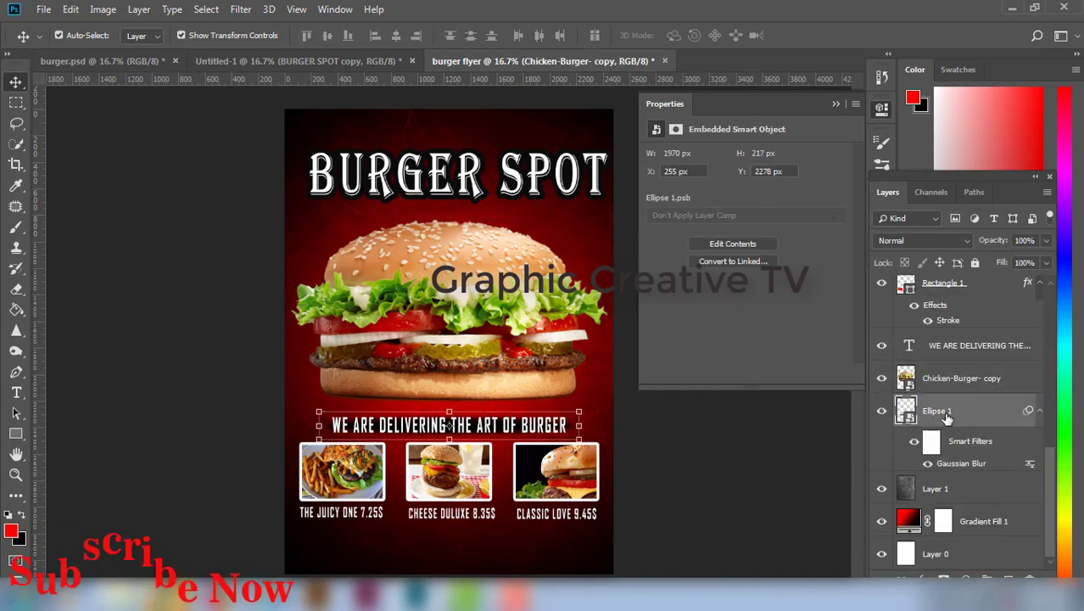
{"action": "left_click", "coordinate": [941, 411]}
{"action": "left_click_drag", "start_coordinate": [475, 429], "coordinate": [474, 458]}
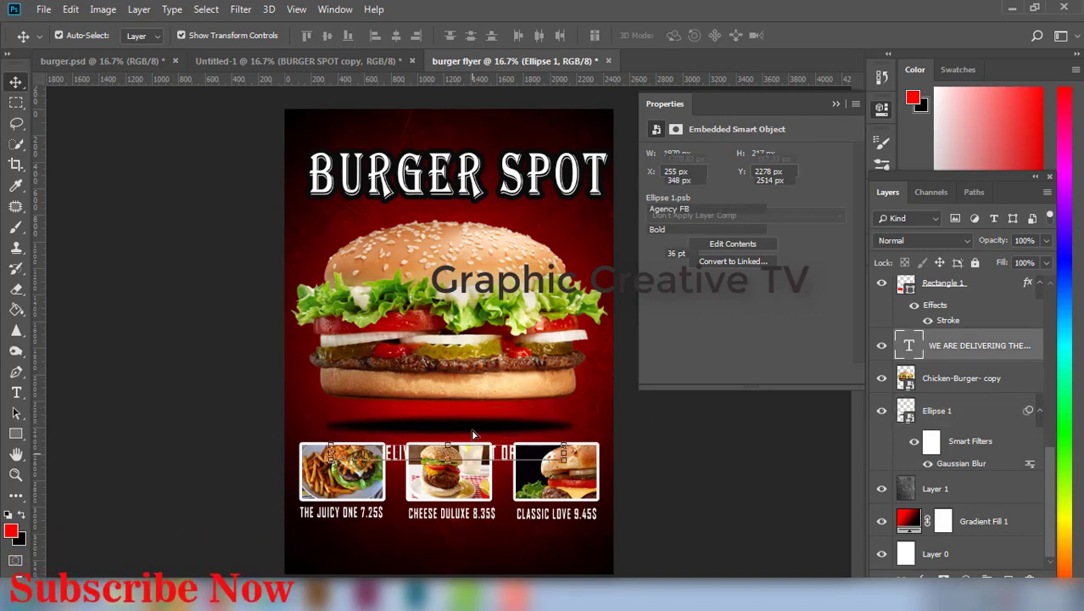
{"action": "key", "text": "ctrl+t"}
{"action": "key", "text": "Return"}
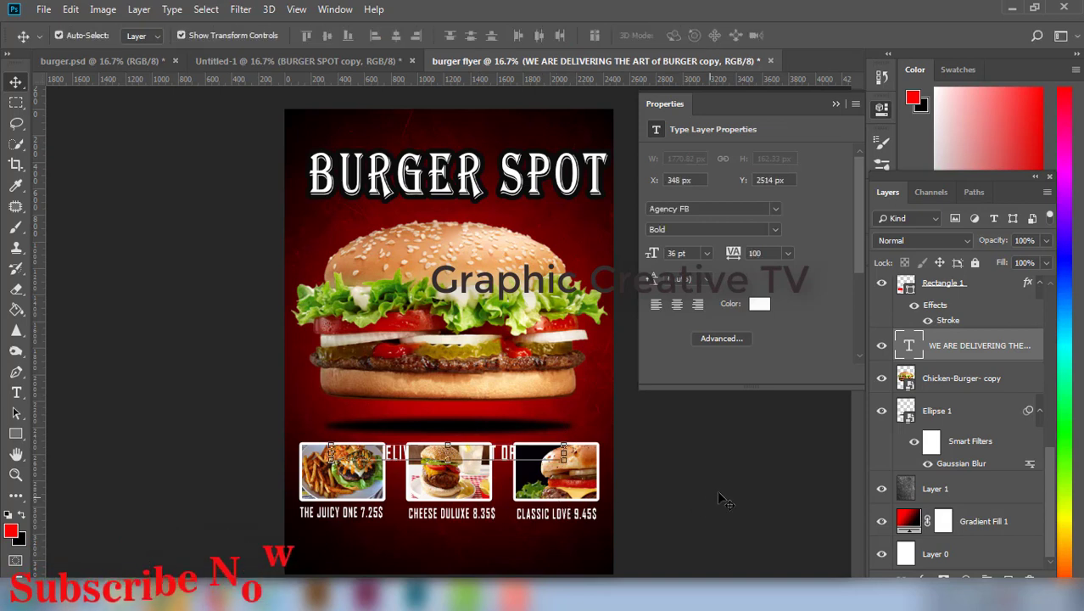
{"action": "left_click", "coordinate": [622, 423]}
Step: Move the shadow ellipse up under the burger's bottom bun, to about X 256 px and Y 2086 px
{"action": "left_click_drag", "start_coordinate": [480, 429], "coordinate": [479, 402]}
{"action": "key", "text": "Down"}
{"action": "key", "text": "Down"}
{"action": "key", "text": "Down"}
{"action": "key", "text": "Down"}
{"action": "key", "text": "Down"}
{"action": "key", "text": "Down"}
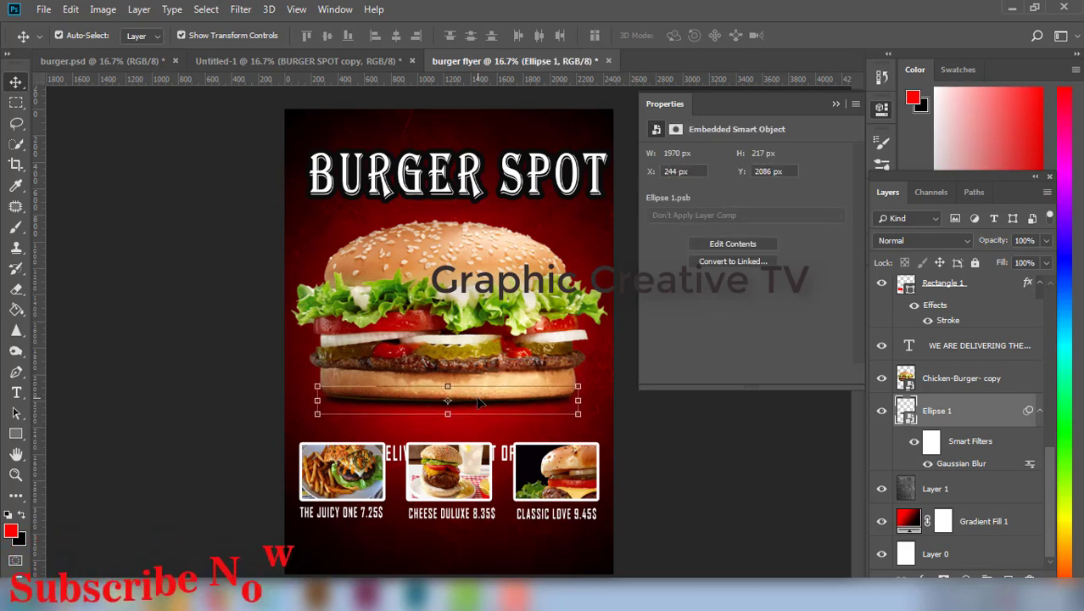
{"action": "key", "text": "Up"}
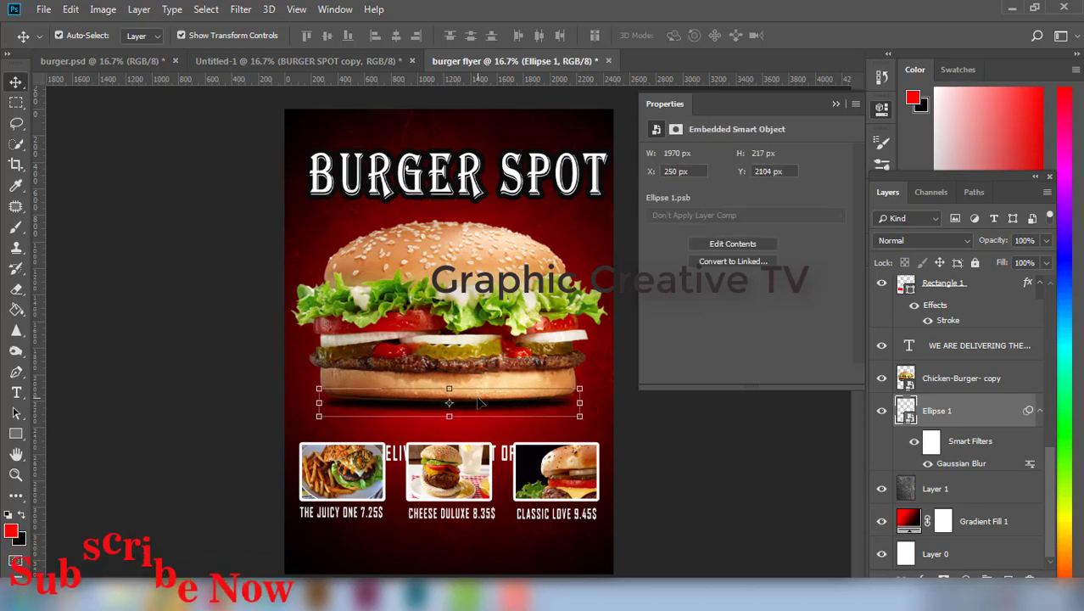
{"action": "key", "text": "Right"}
{"action": "key", "text": "Right"}
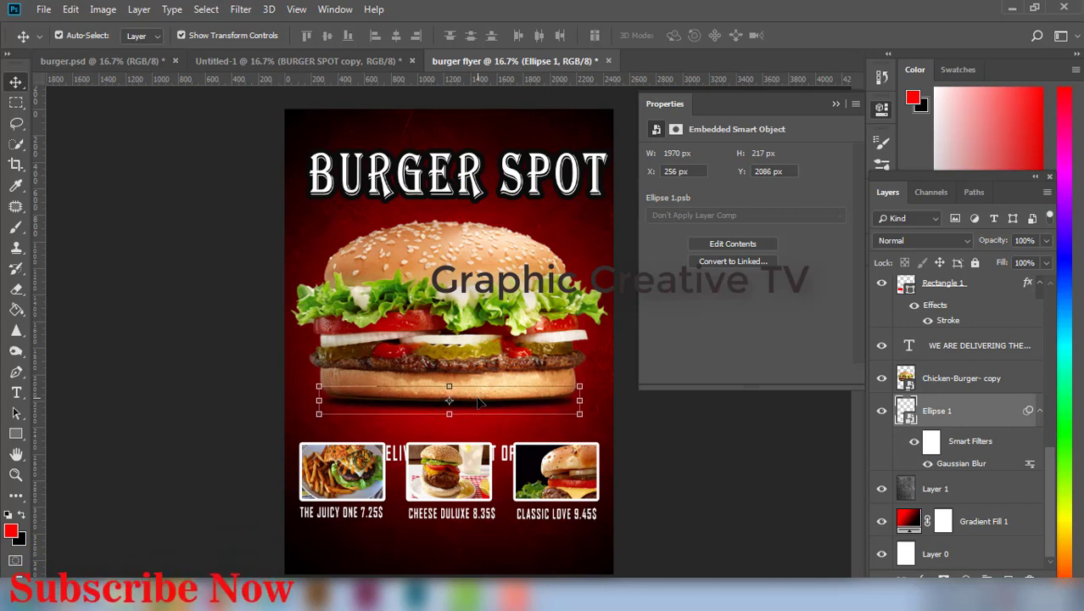
Step: Move the tagline back up to sit between the large burger and the three framed photos
{"action": "left_click", "coordinate": [766, 520]}
{"action": "left_click_drag", "start_coordinate": [509, 457], "coordinate": [511, 431]}
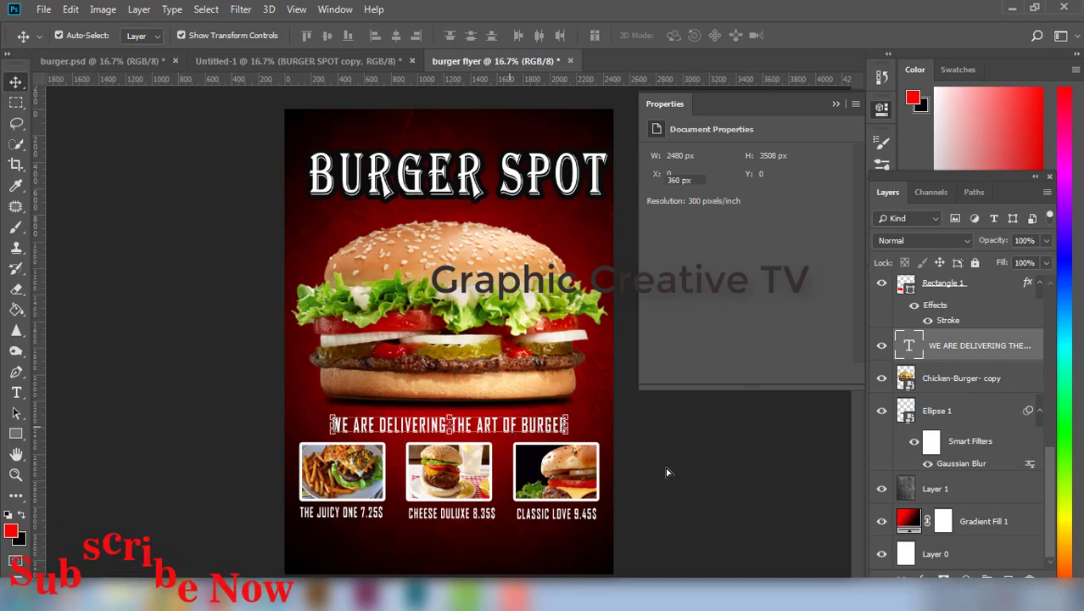
{"action": "left_click", "coordinate": [666, 473]}
Step: Move the "BURGER SPOT" title up and slightly left so it is centred across the flyer above the burger
{"action": "left_click", "coordinate": [485, 165]}
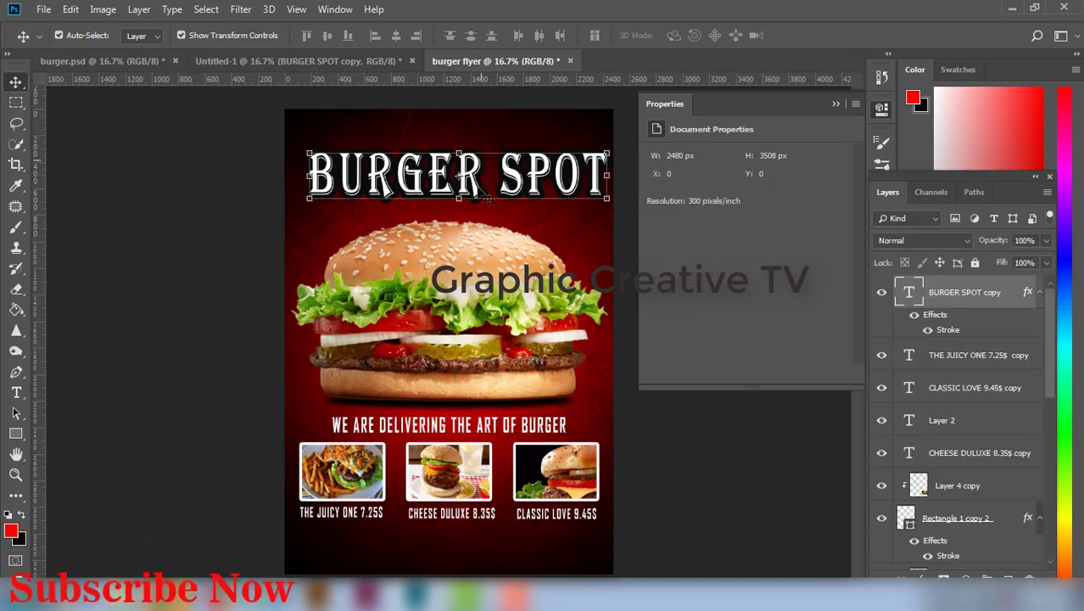
{"action": "key", "text": "ctrl+t"}
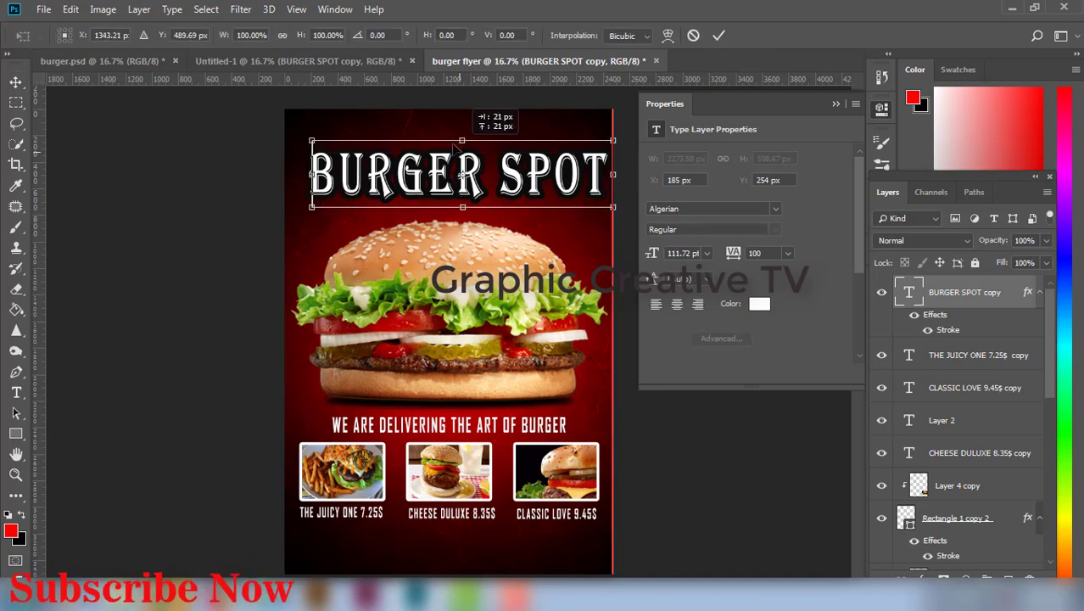
{"action": "left_click_drag", "start_coordinate": [453, 147], "coordinate": [449, 123]}
{"action": "key", "text": "Return"}
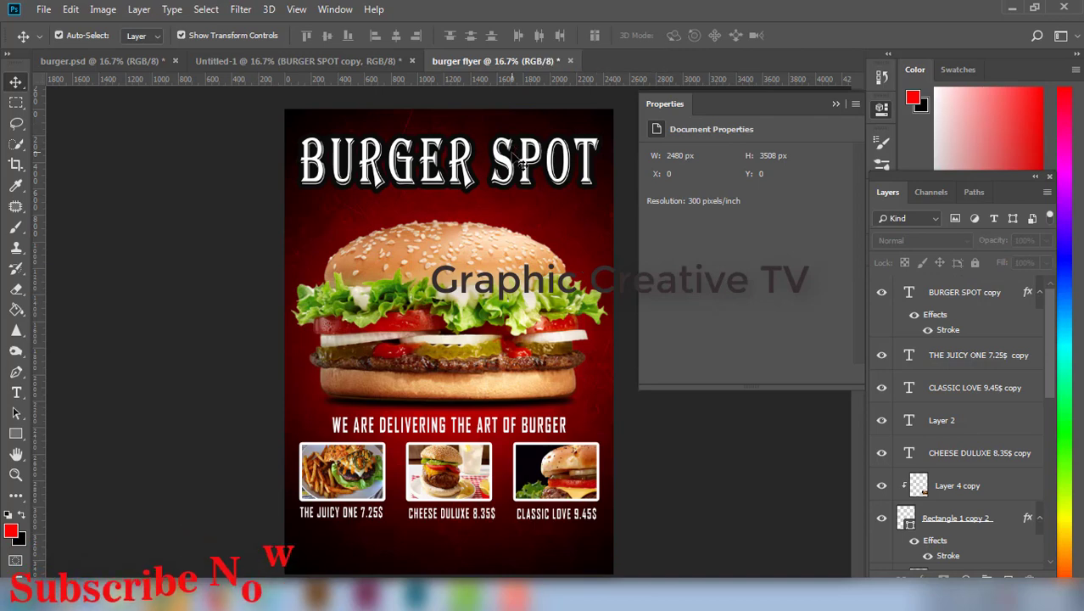
{"action": "left_click", "coordinate": [681, 477]}
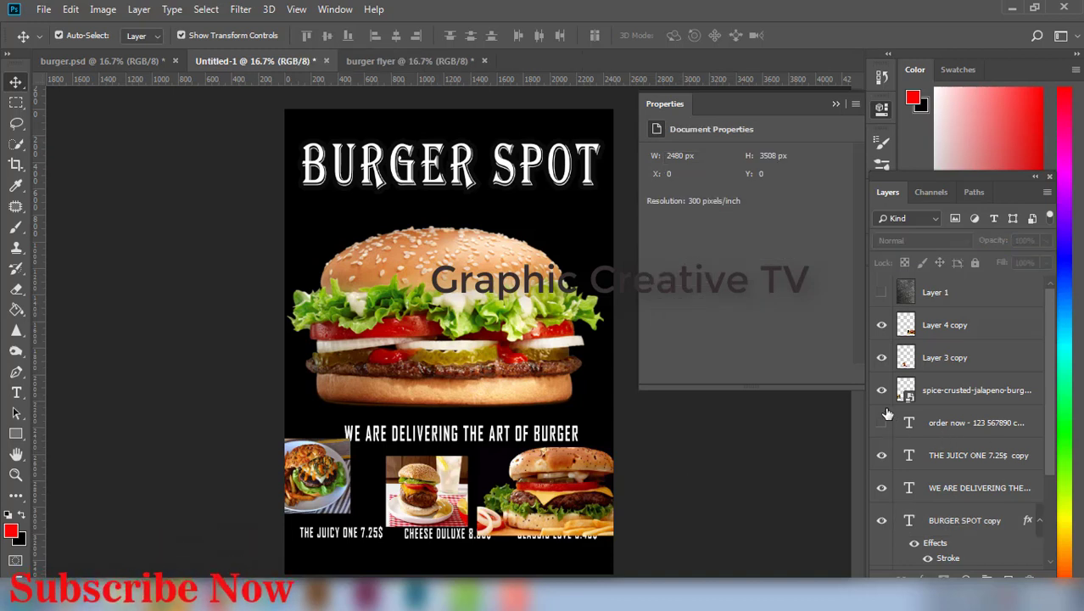
Step: Unhide the "ORDER NOW" phone line in Untitled-1, bring it into the flyer and place it below the price captions
{"action": "left_click", "coordinate": [882, 424]}
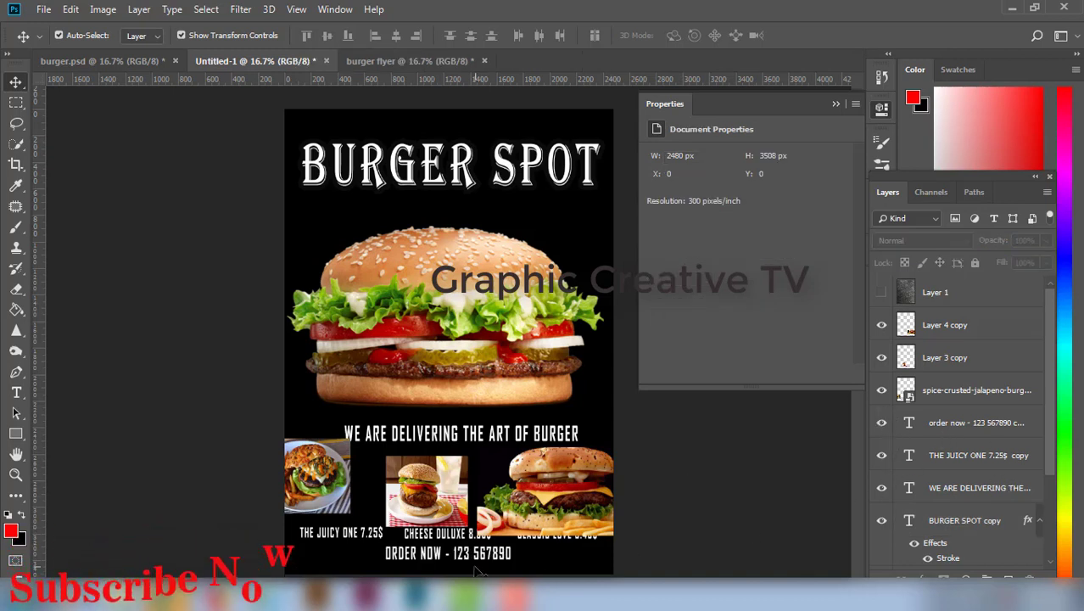
{"action": "left_click_drag", "start_coordinate": [480, 570], "coordinate": [429, 462]}
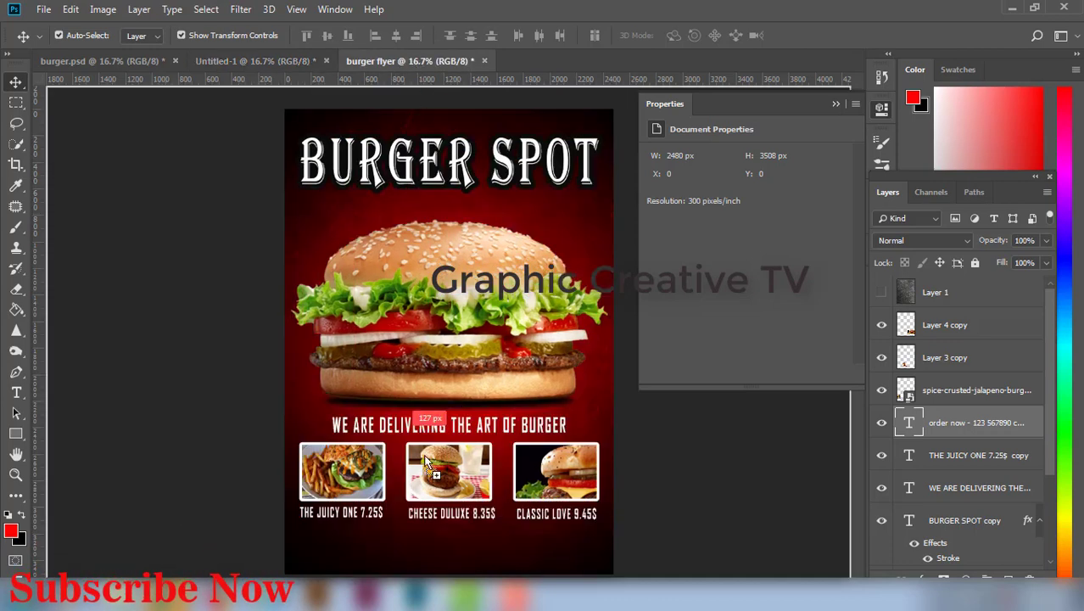
{"action": "left_click_drag", "start_coordinate": [447, 537], "coordinate": [448, 545]}
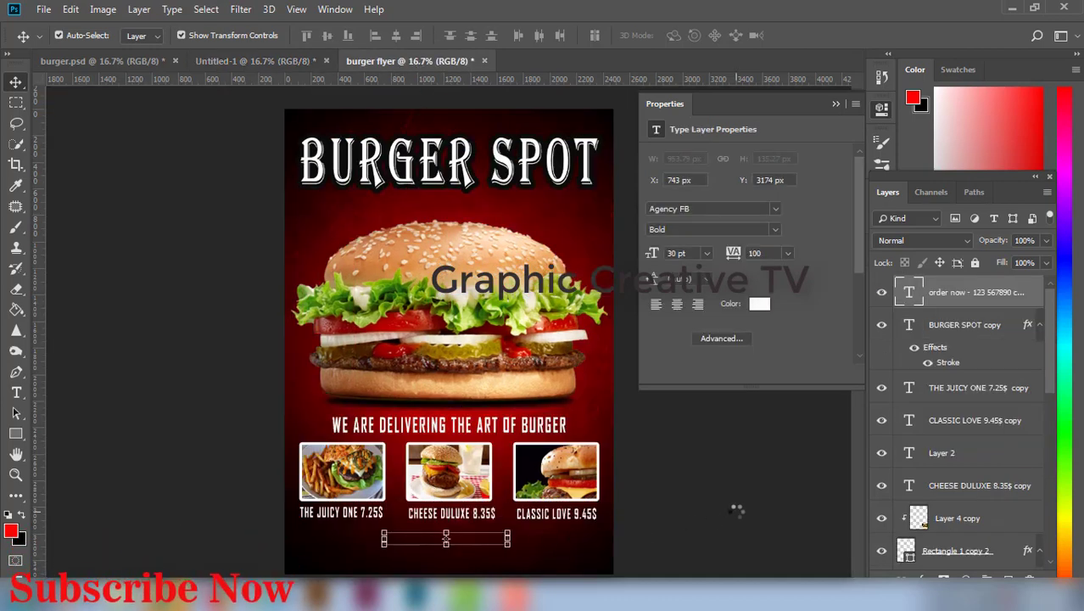
{"action": "left_click", "coordinate": [692, 532]}
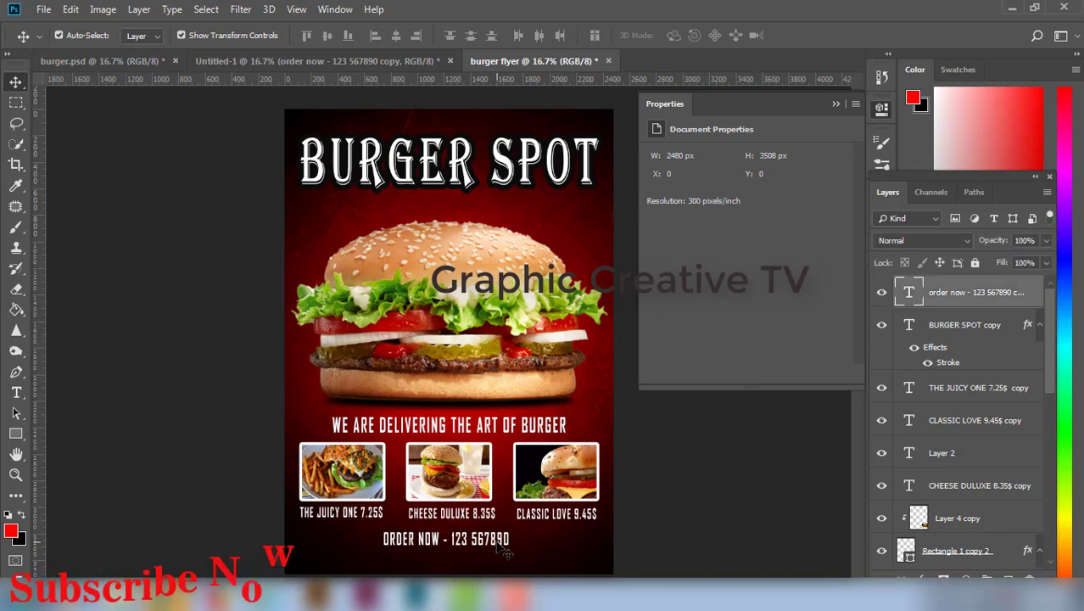
{"action": "left_click_drag", "start_coordinate": [507, 546], "coordinate": [499, 545]}
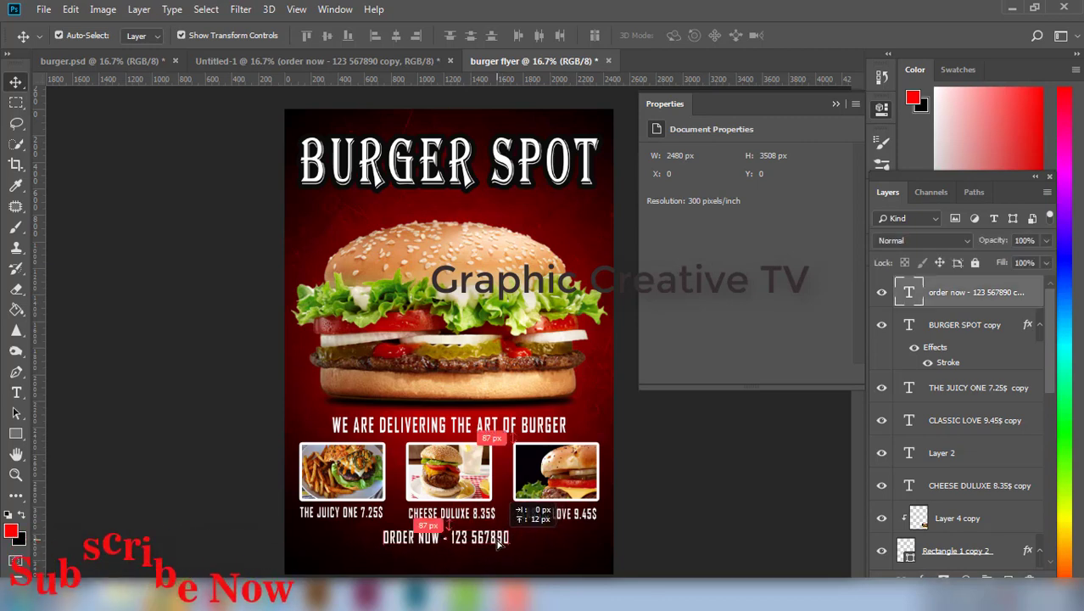
Step: Look through the layers of Untitled-1 for any remaining flyer text
{"action": "left_click", "coordinate": [364, 59]}
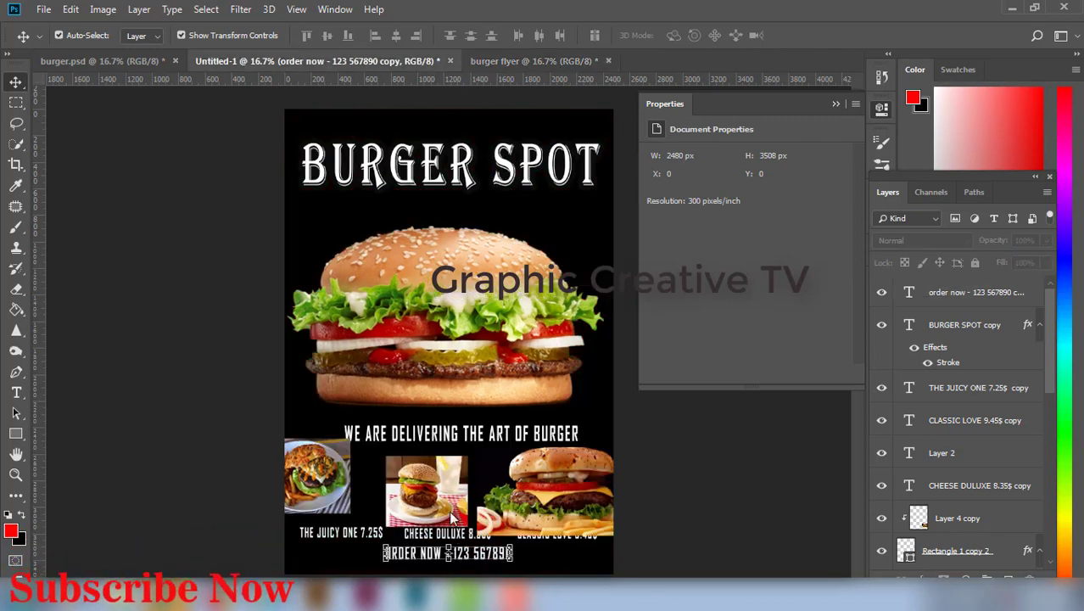
{"action": "left_click", "coordinate": [786, 502]}
{"action": "scroll", "coordinate": [963, 489], "scroll_direction": "down", "scroll_amount": 3}
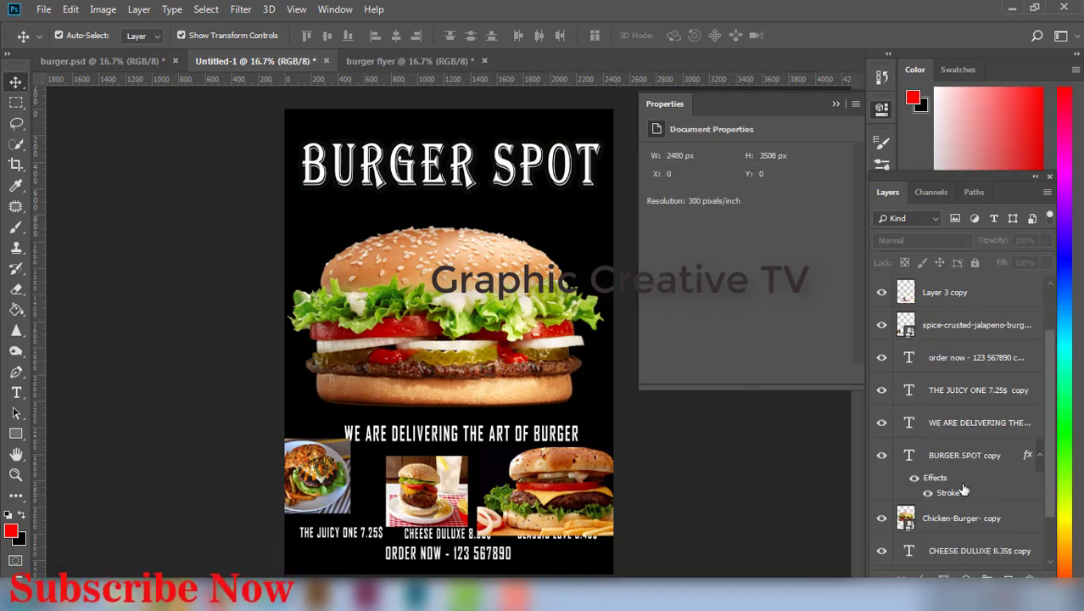
{"action": "scroll", "coordinate": [958, 501], "scroll_direction": "up", "scroll_amount": 2}
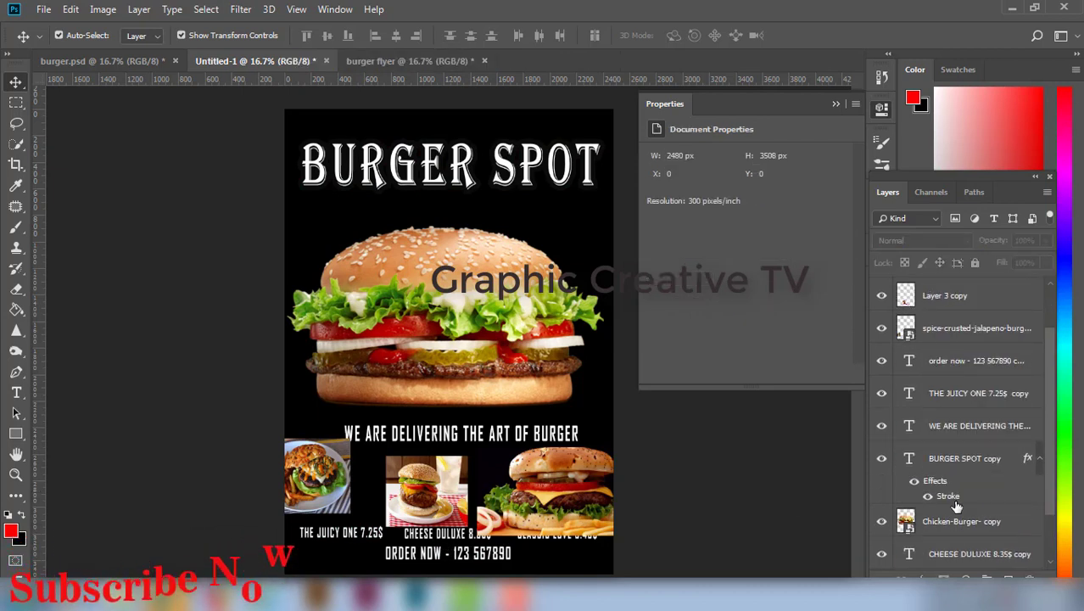
{"action": "scroll", "coordinate": [957, 507], "scroll_direction": "up", "scroll_amount": 2}
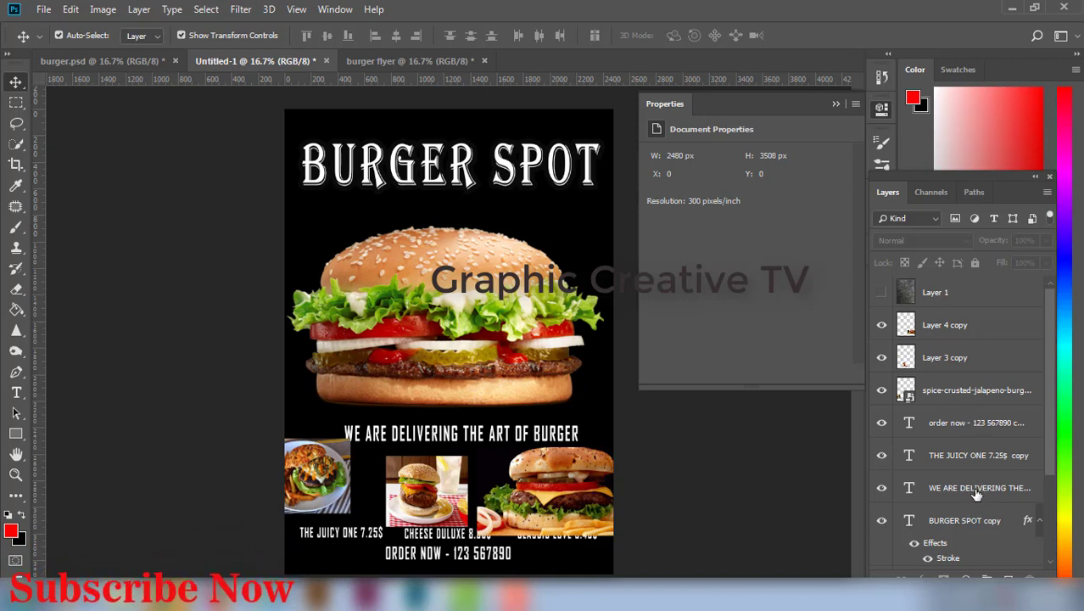
{"action": "scroll", "coordinate": [973, 470], "scroll_direction": "down", "scroll_amount": 3}
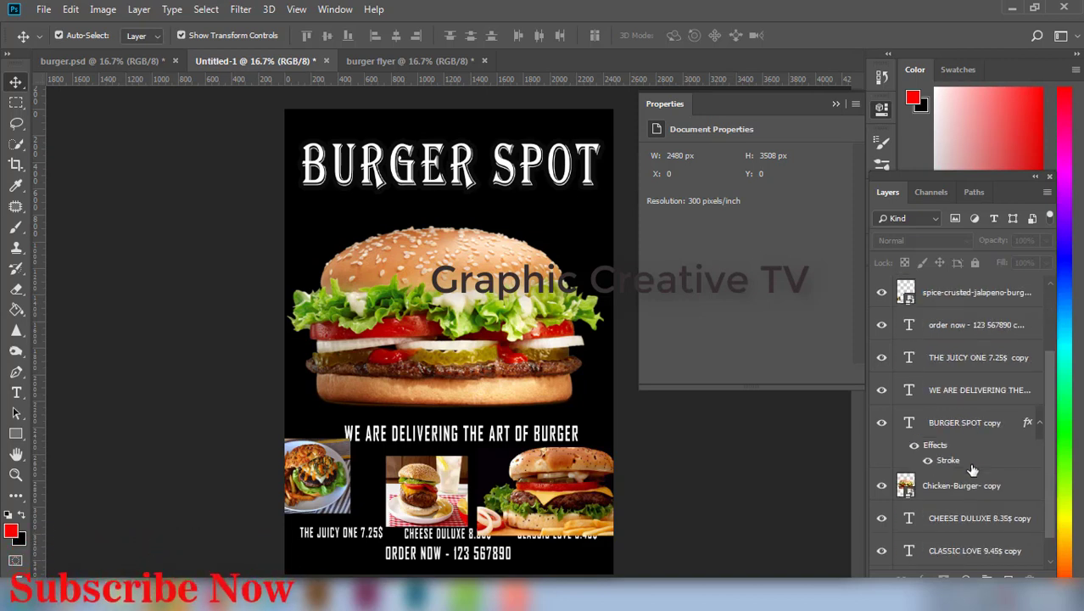
{"action": "scroll", "coordinate": [968, 492], "scroll_direction": "down", "scroll_amount": 1}
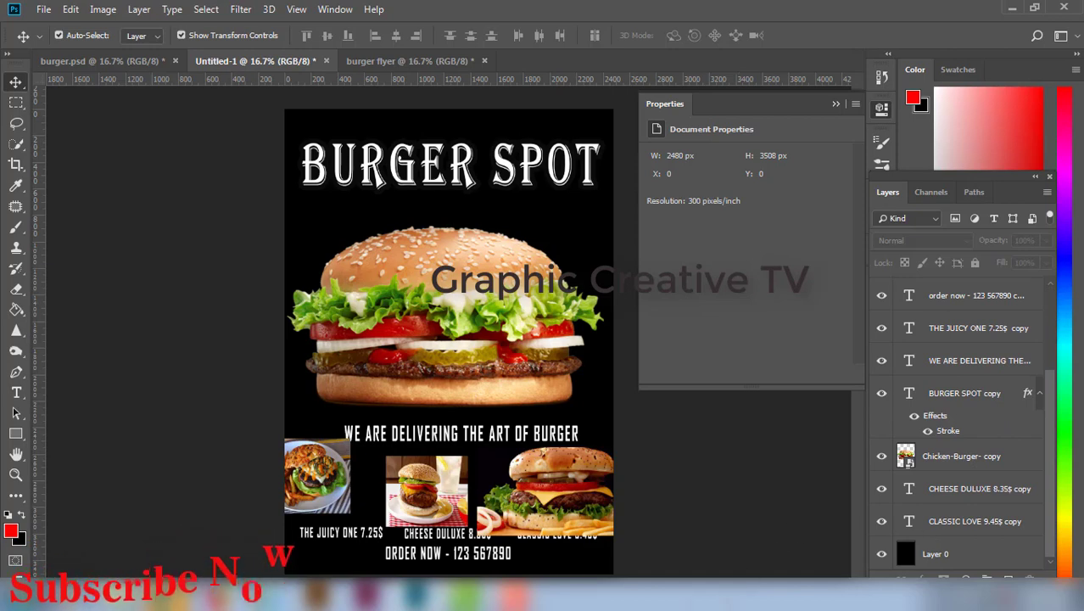
{"action": "left_click", "coordinate": [515, 596]}
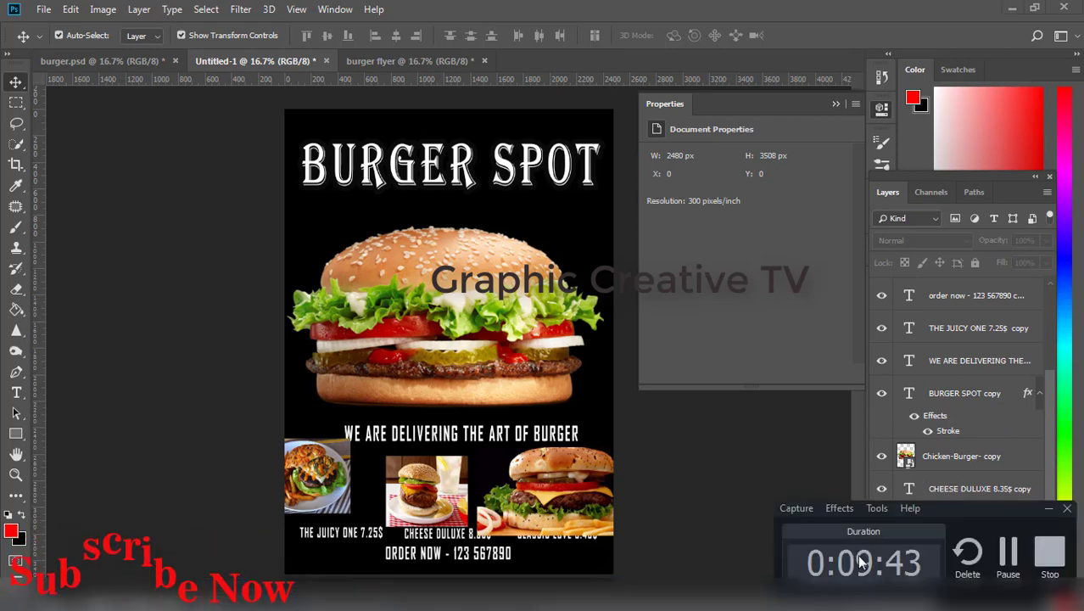
{"action": "left_click", "coordinate": [1010, 556]}
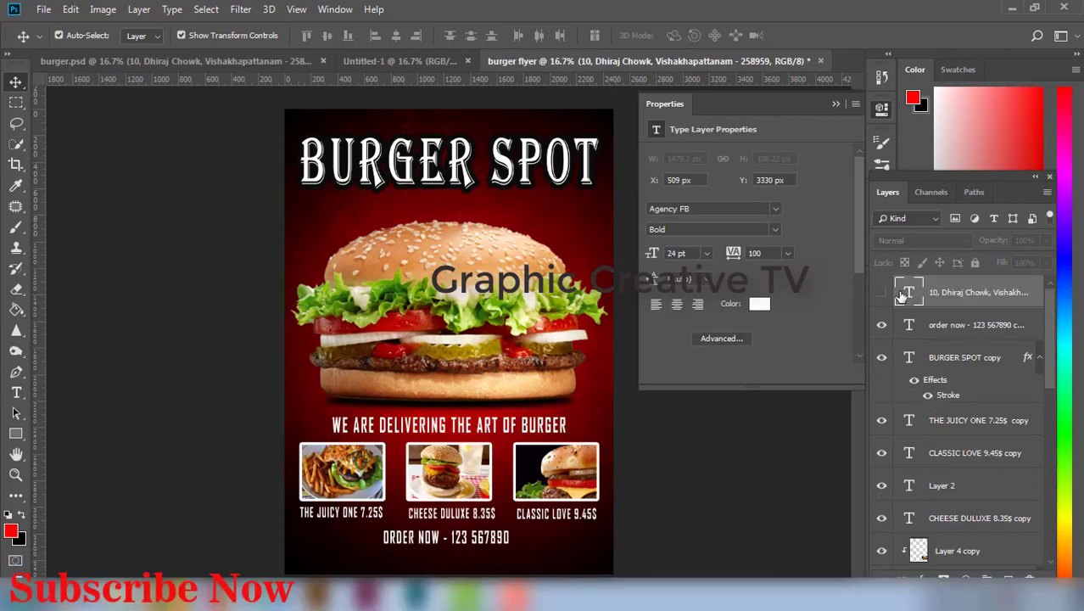
Step: Unhide the address line in the flyer and centre both it and the "ORDER NOW" line below the price captions
{"action": "left_click_drag", "start_coordinate": [494, 542], "coordinate": [498, 540]}
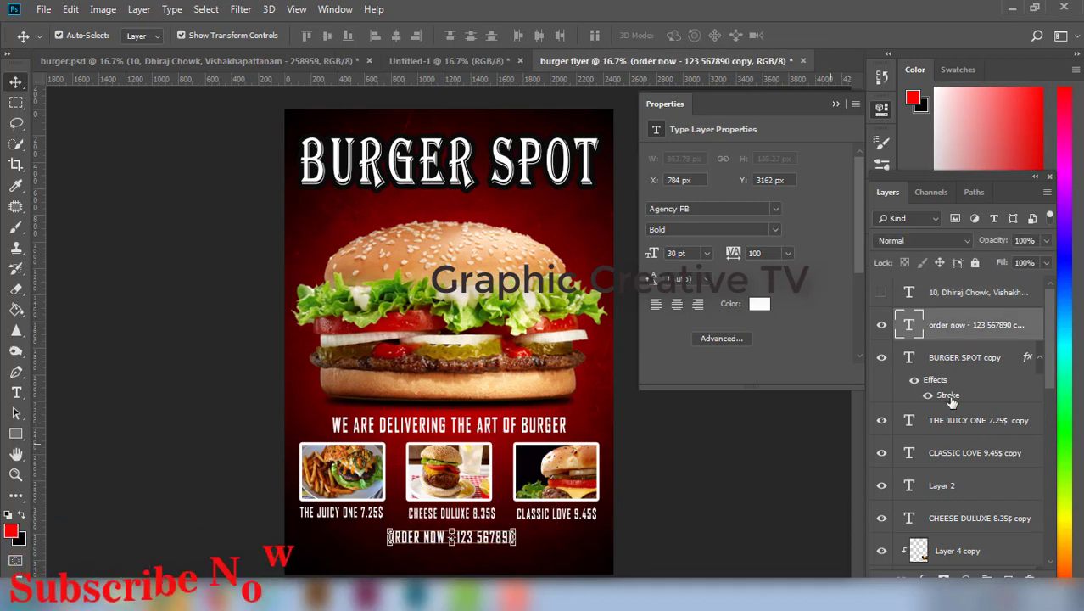
{"action": "left_click", "coordinate": [610, 533]}
{"action": "left_click", "coordinate": [518, 563]}
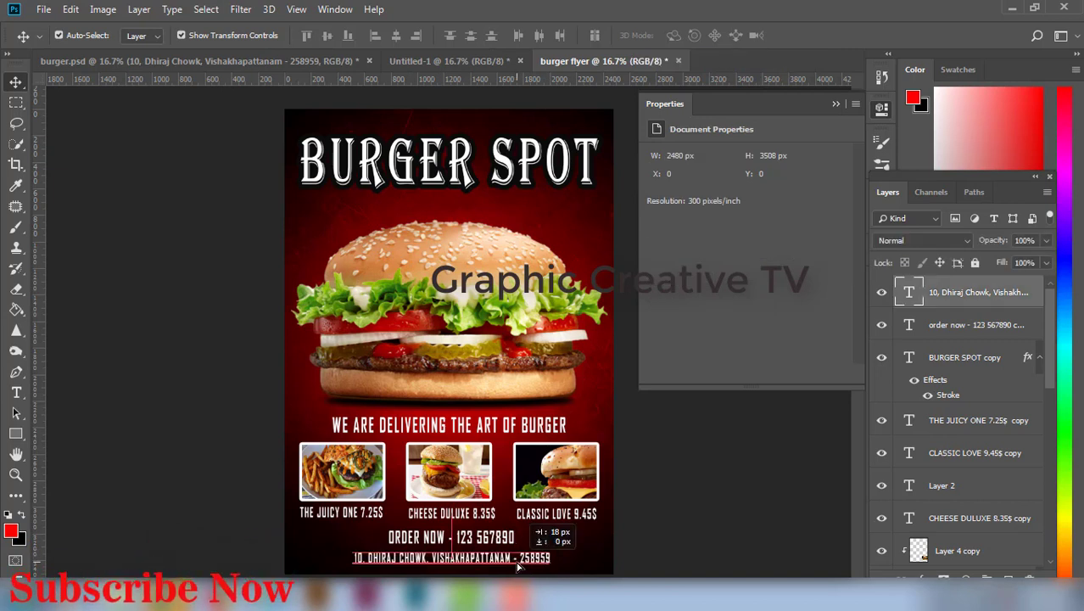
{"action": "left_click_drag", "start_coordinate": [517, 567], "coordinate": [518, 567]}
{"action": "left_click", "coordinate": [702, 525]}
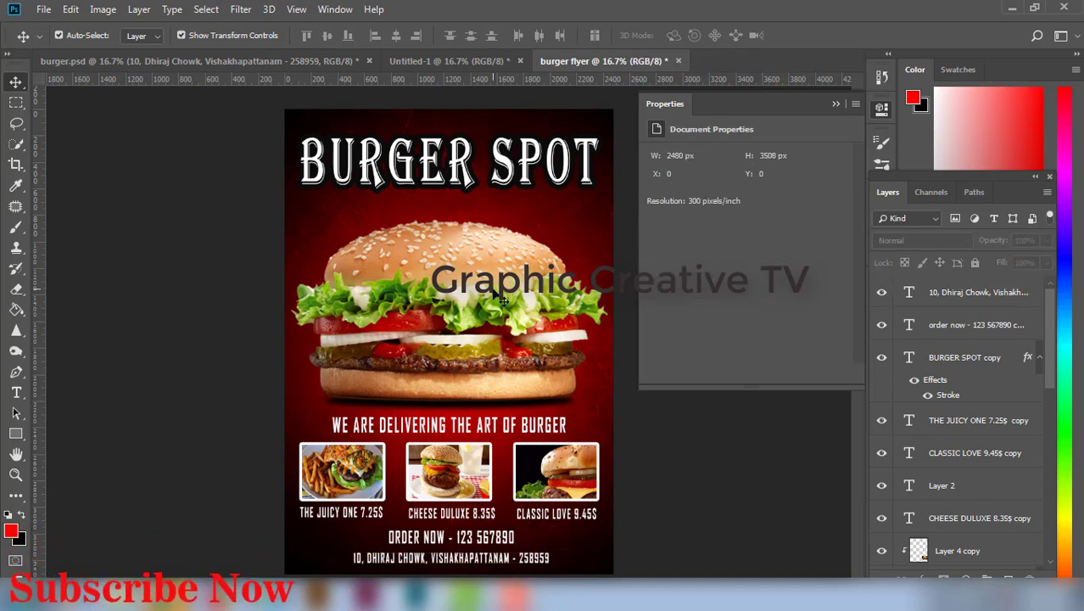
Step: Draw a red scalloped badge about 558 by 553 px as a custom shape and place it over the burger's upper right
{"action": "left_click", "coordinate": [24, 435]}
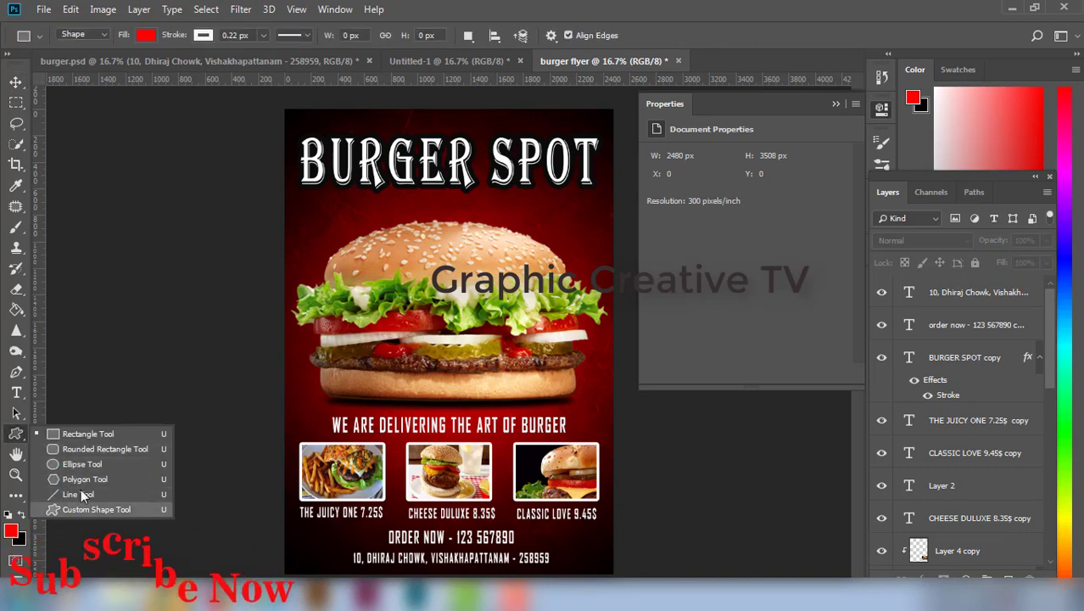
{"action": "left_click", "coordinate": [94, 509]}
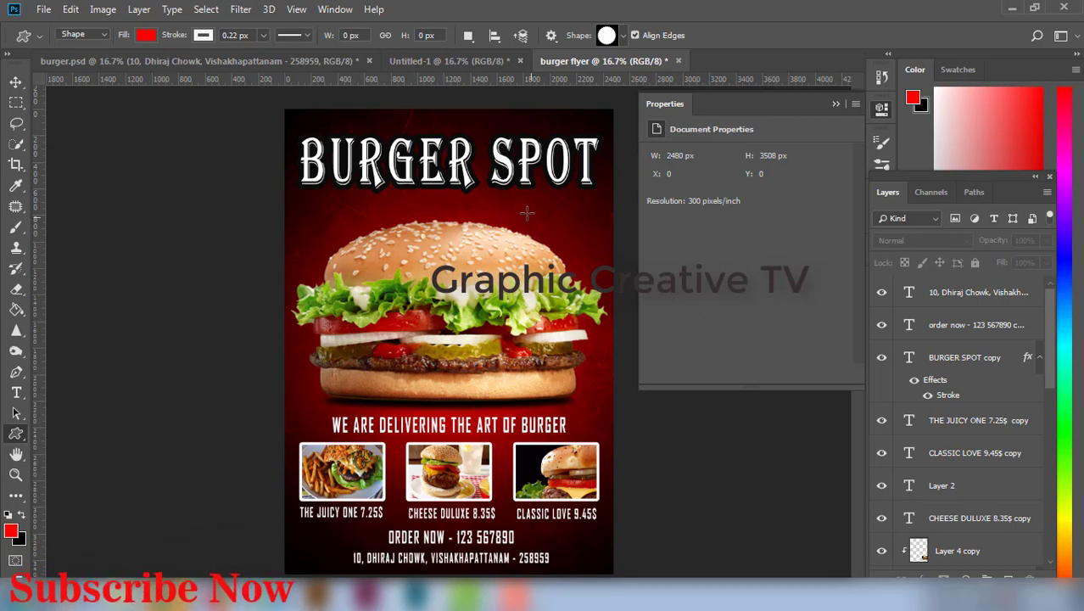
{"action": "left_click_drag", "start_coordinate": [567, 269], "coordinate": [602, 284]}
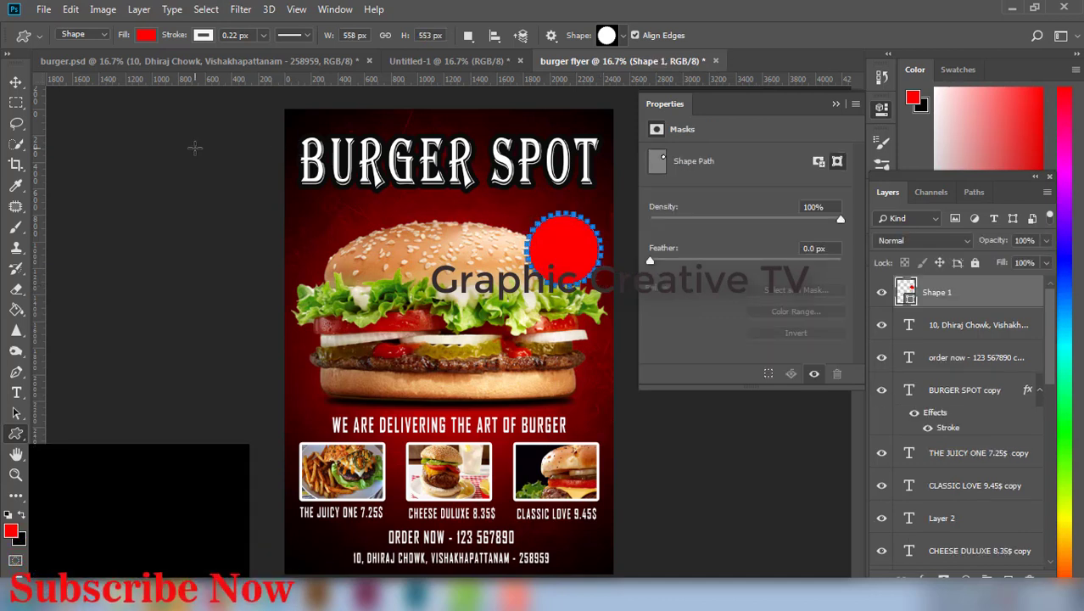
{"action": "left_click", "coordinate": [15, 81]}
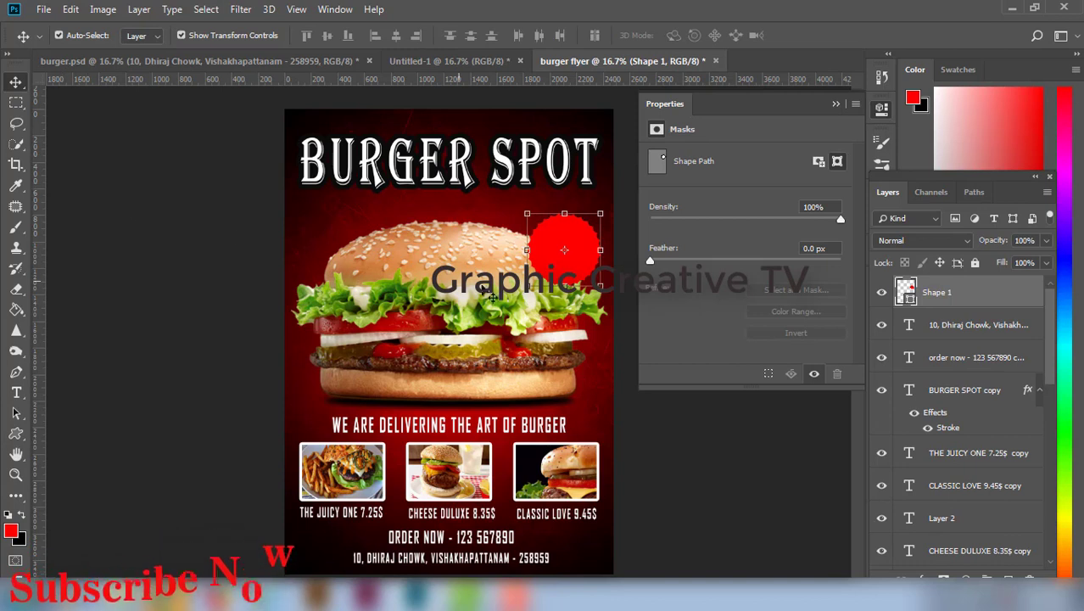
{"action": "left_click_drag", "start_coordinate": [575, 251], "coordinate": [570, 262]}
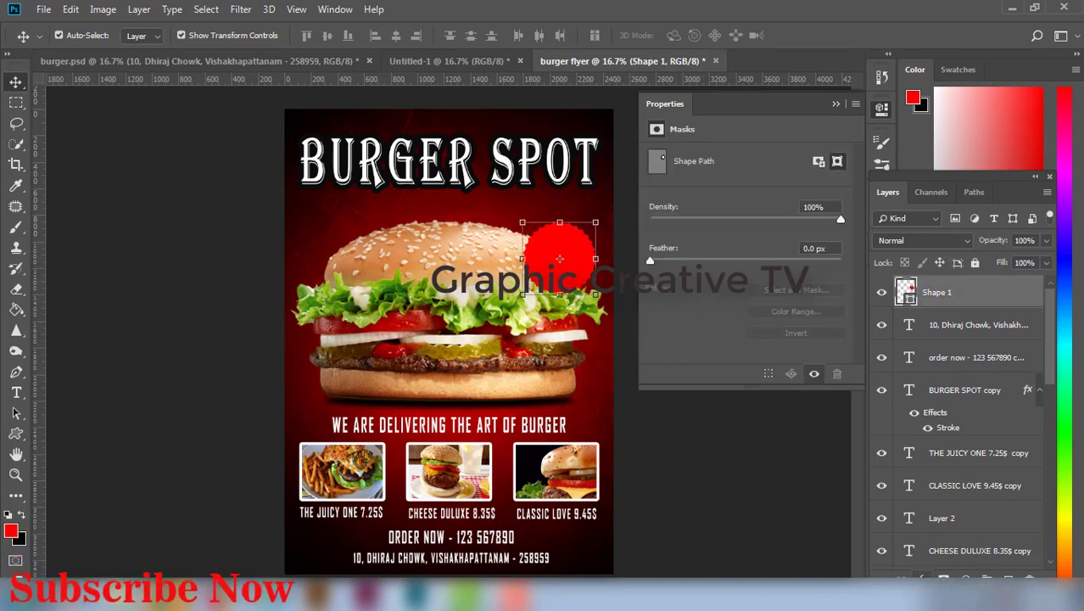
Step: Give the red scalloped badge a white outside stroke of 38 px at 100% opacity
{"action": "right_click", "coordinate": [914, 416]}
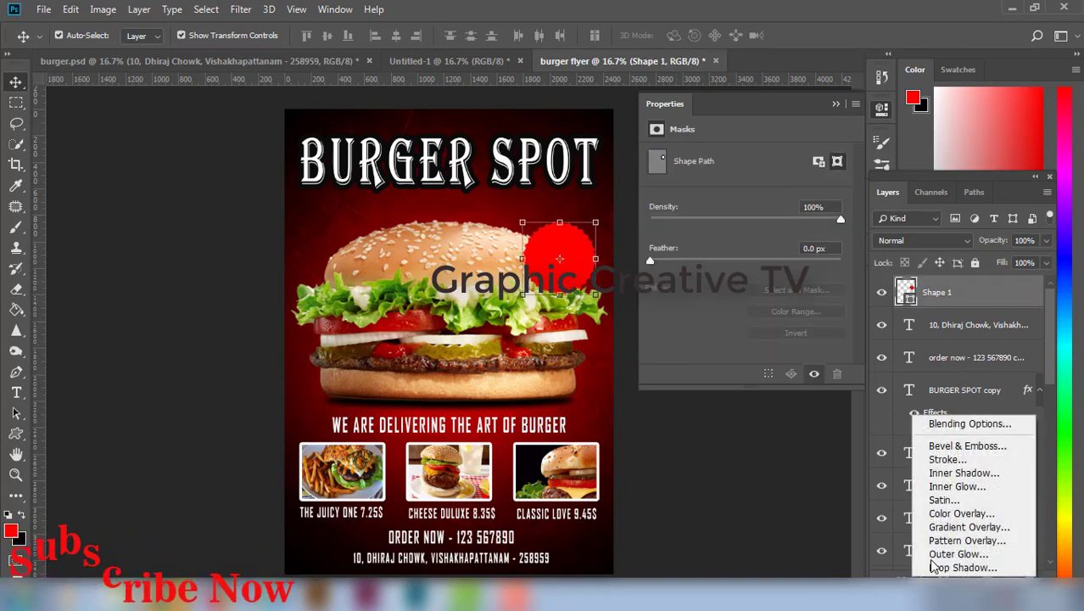
{"action": "left_click", "coordinate": [947, 461]}
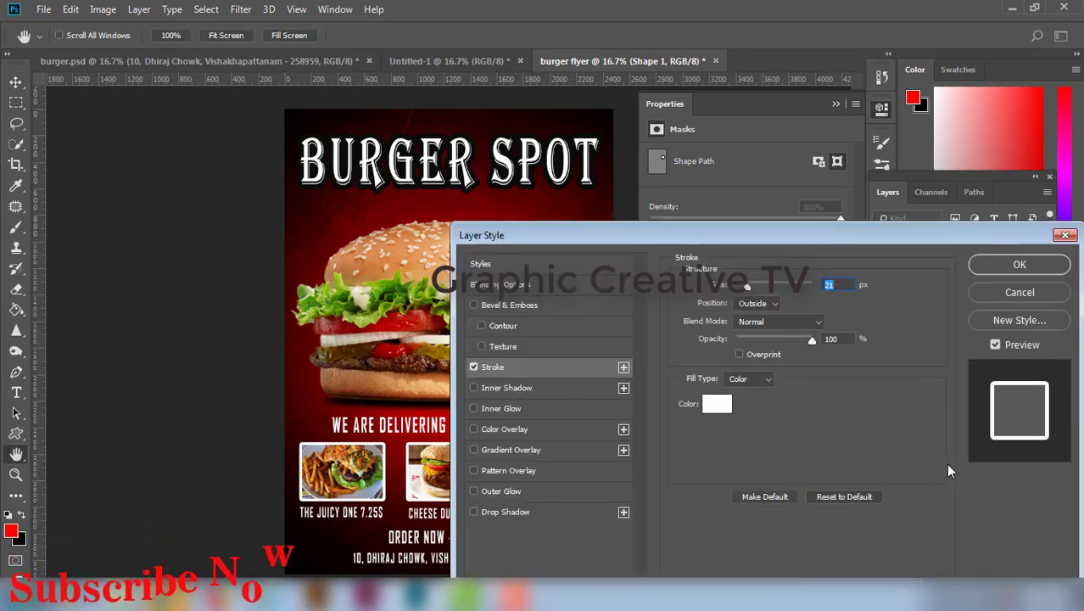
{"action": "left_click_drag", "start_coordinate": [693, 237], "coordinate": [736, 321]}
{"action": "left_click_drag", "start_coordinate": [790, 370], "coordinate": [797, 370]}
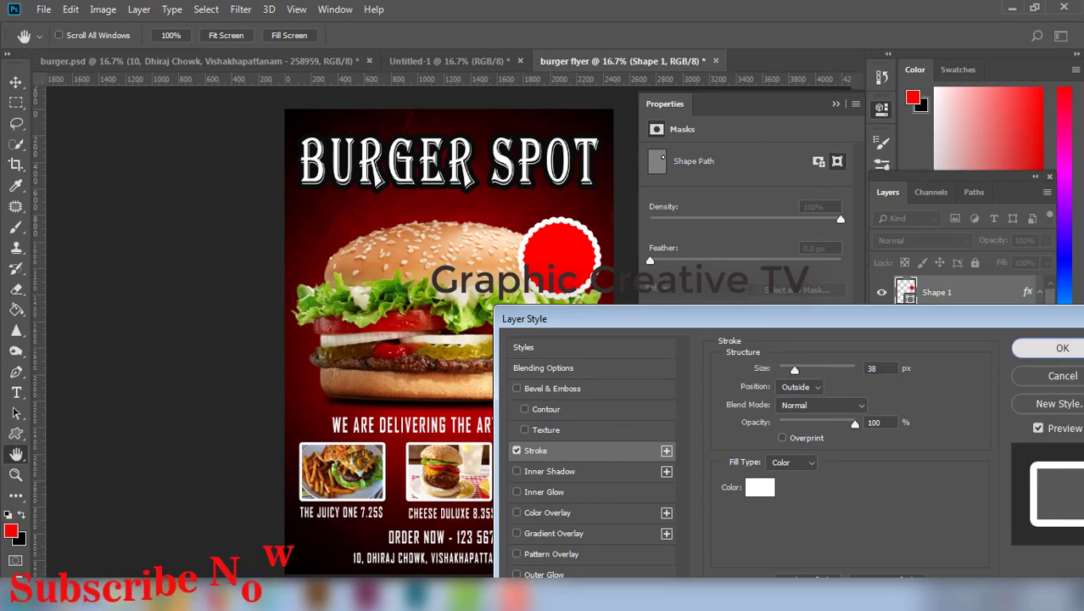
{"action": "left_click", "coordinate": [1063, 348]}
{"action": "left_click", "coordinate": [17, 393]}
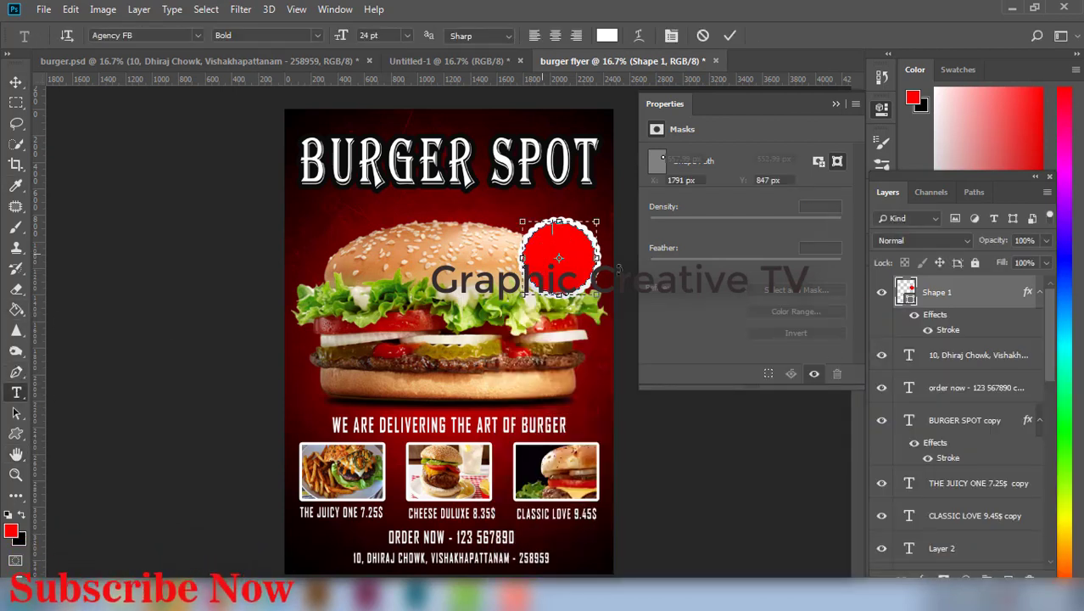
{"action": "left_click", "coordinate": [617, 270]}
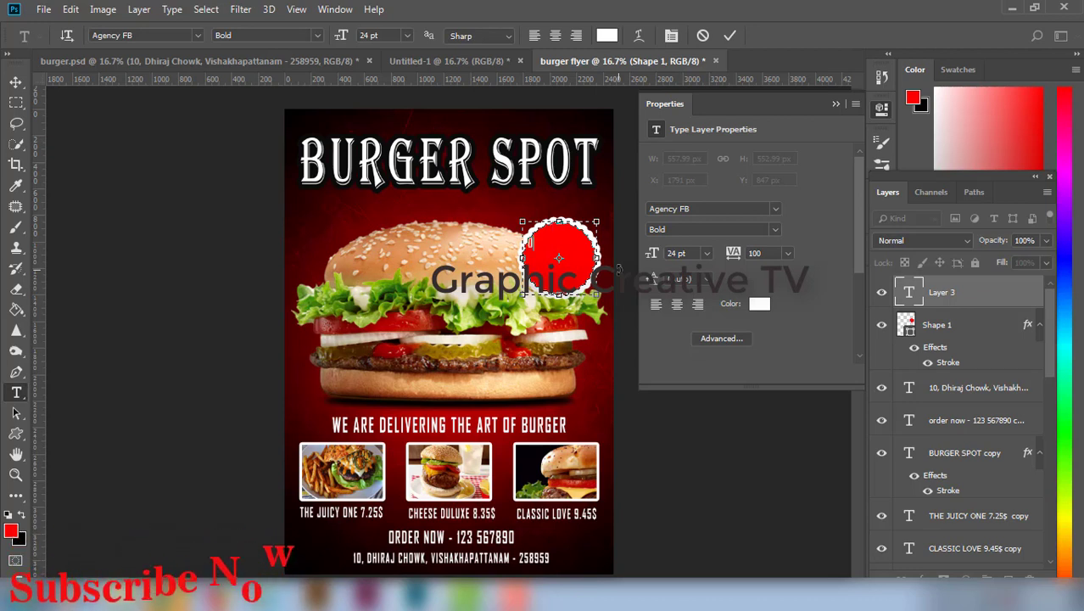
{"action": "type", "text": "ONLY"}
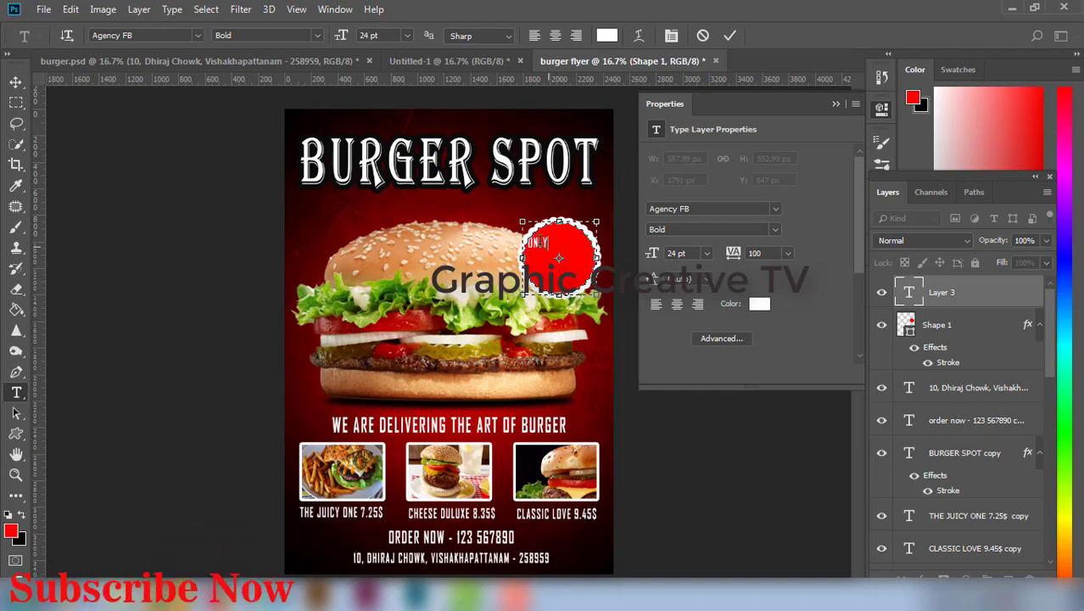
{"action": "left_click", "coordinate": [703, 253]}
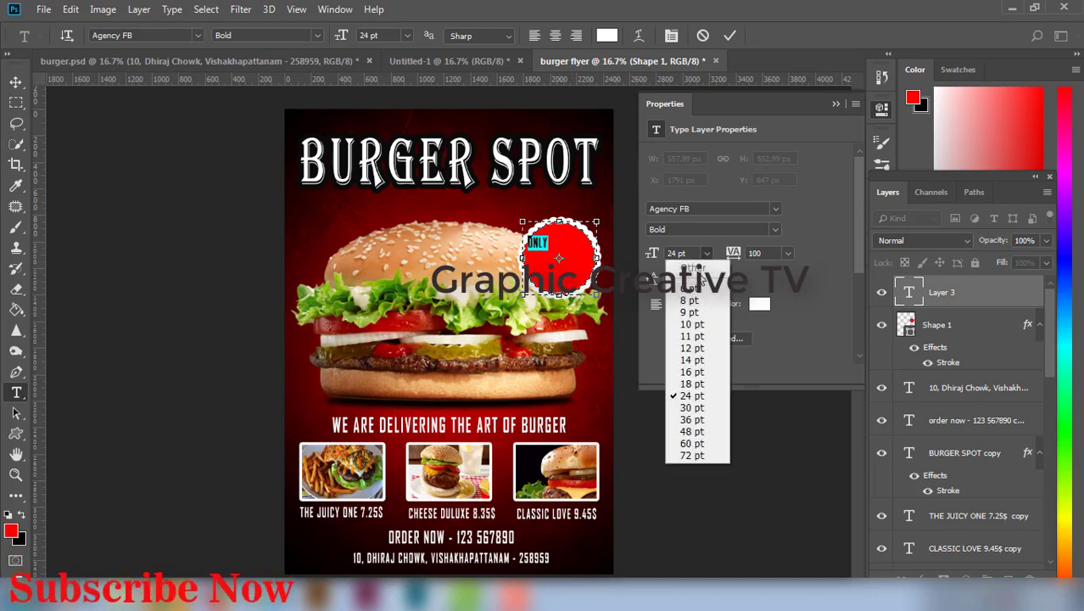
{"action": "left_click", "coordinate": [691, 420]}
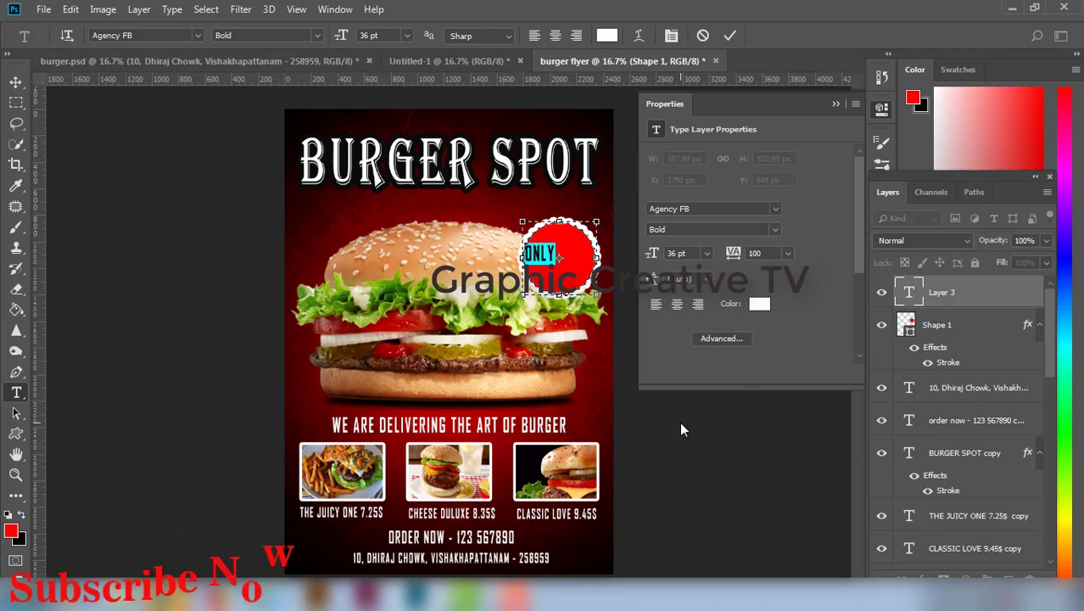
{"action": "left_click", "coordinate": [16, 82]}
{"action": "left_click", "coordinate": [572, 270]}
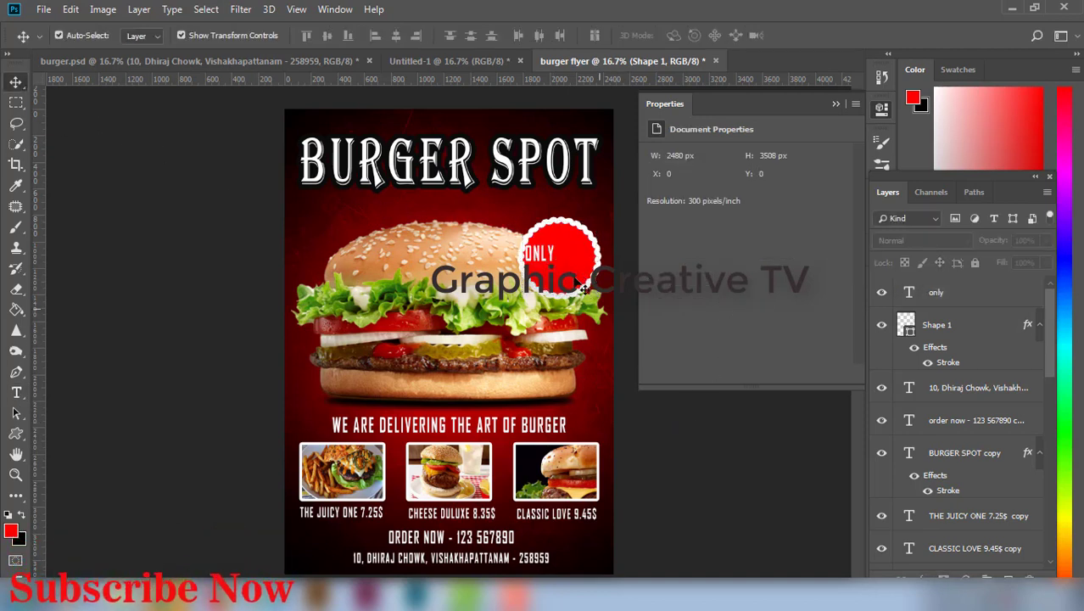
{"action": "left_click_drag", "start_coordinate": [540, 251], "coordinate": [560, 247]}
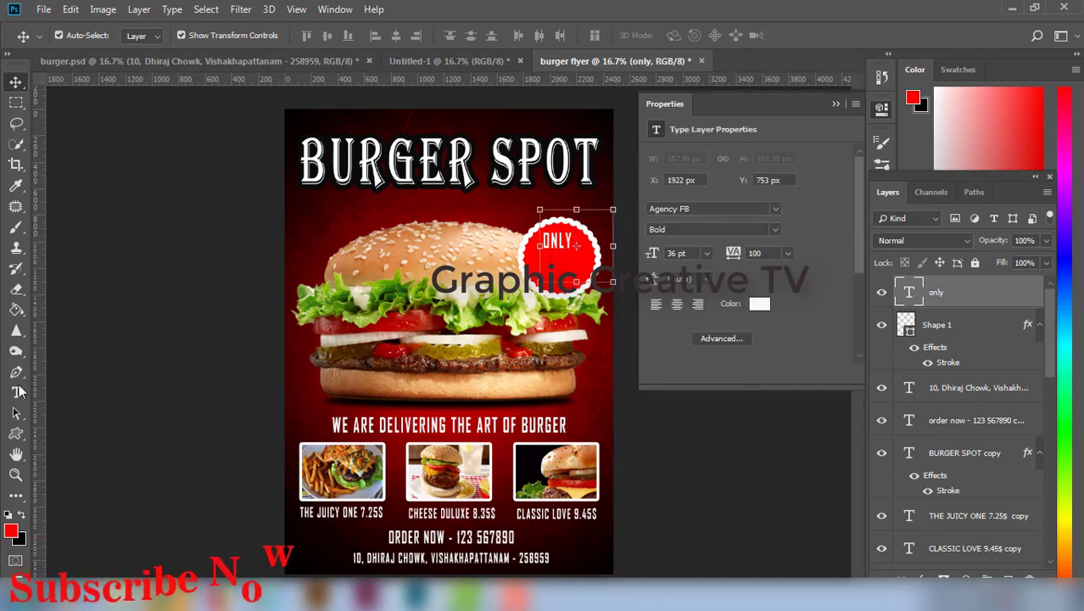
{"action": "key", "text": "t"}
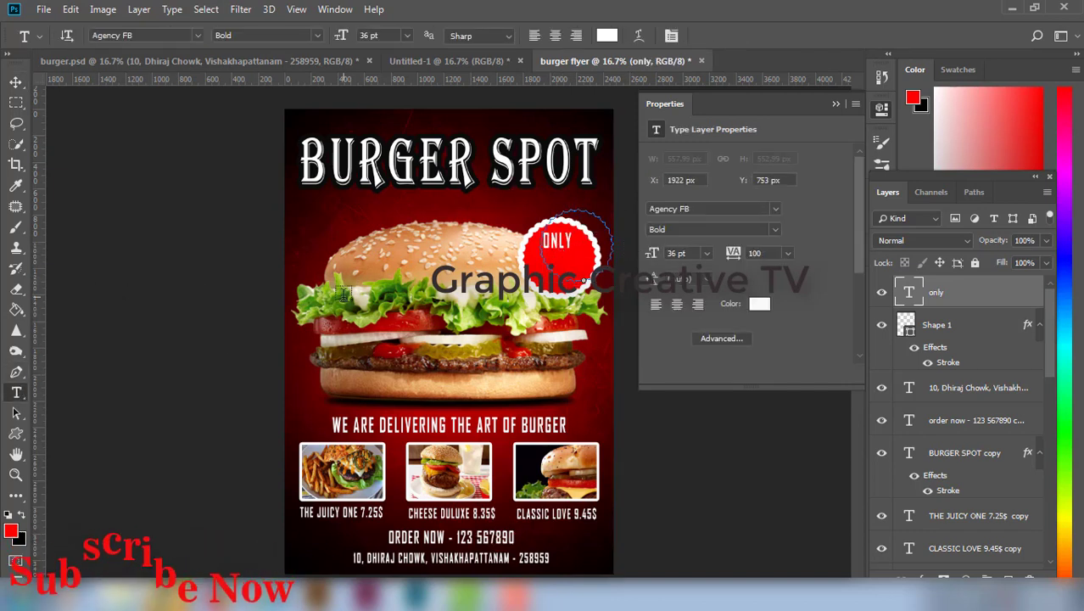
{"action": "key", "text": "v"}
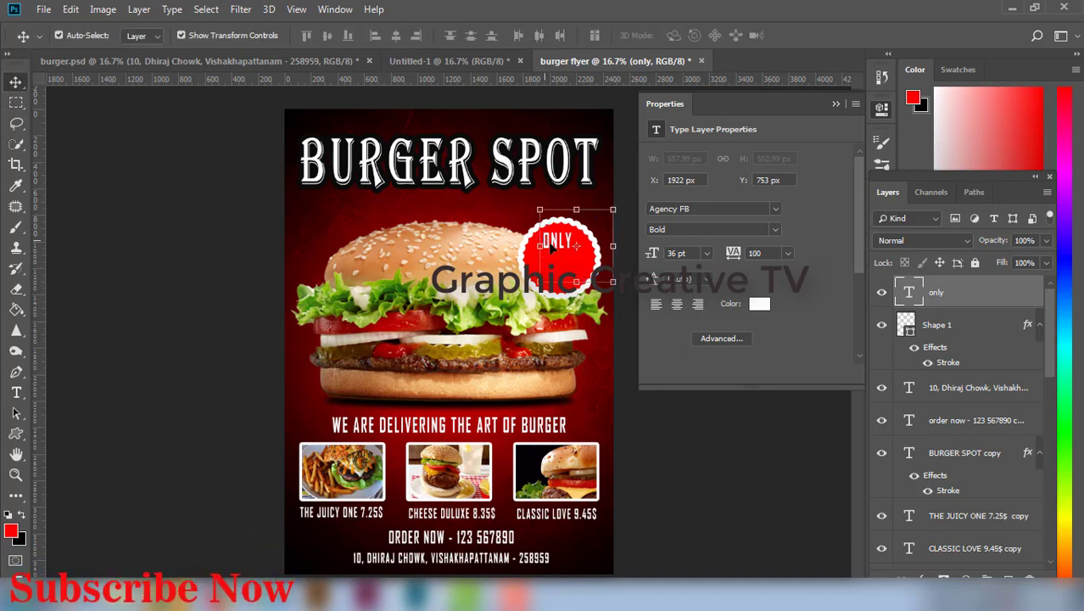
{"action": "left_click_drag", "start_coordinate": [558, 247], "coordinate": [553, 247]}
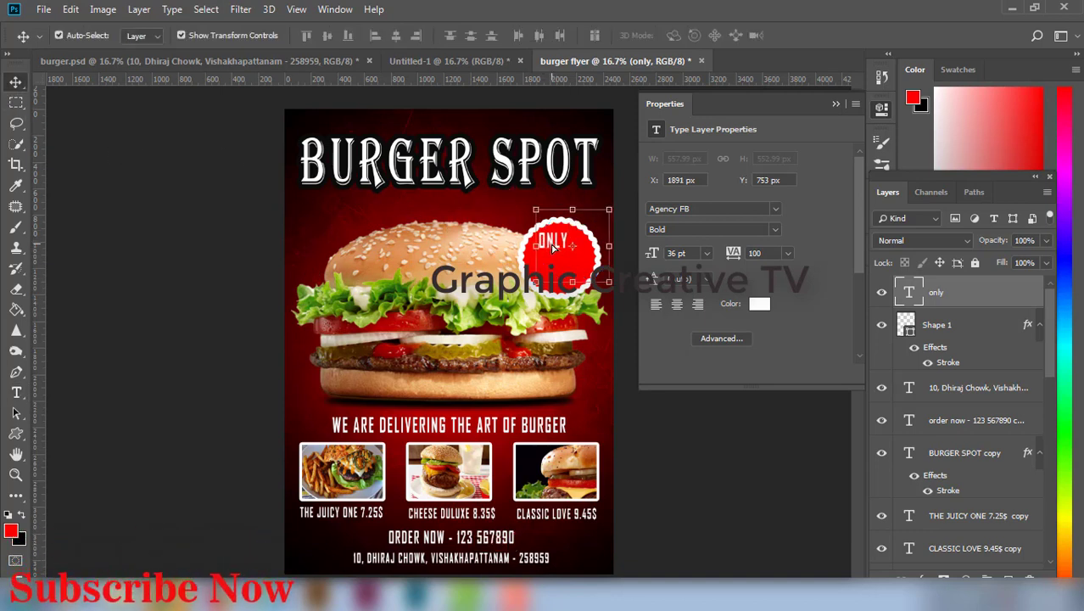
{"action": "key", "text": "Delete"}
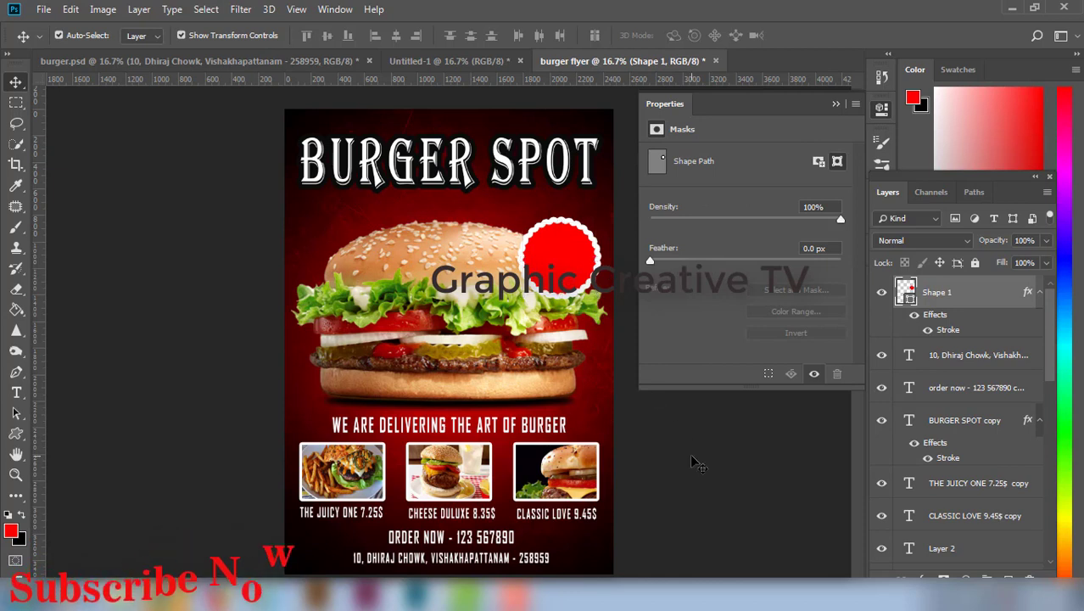
Step: Add the white text "ONLY" in Agency FB Bold at 48 pt and place it in the upper half of the red badge
{"action": "left_click", "coordinate": [16, 391]}
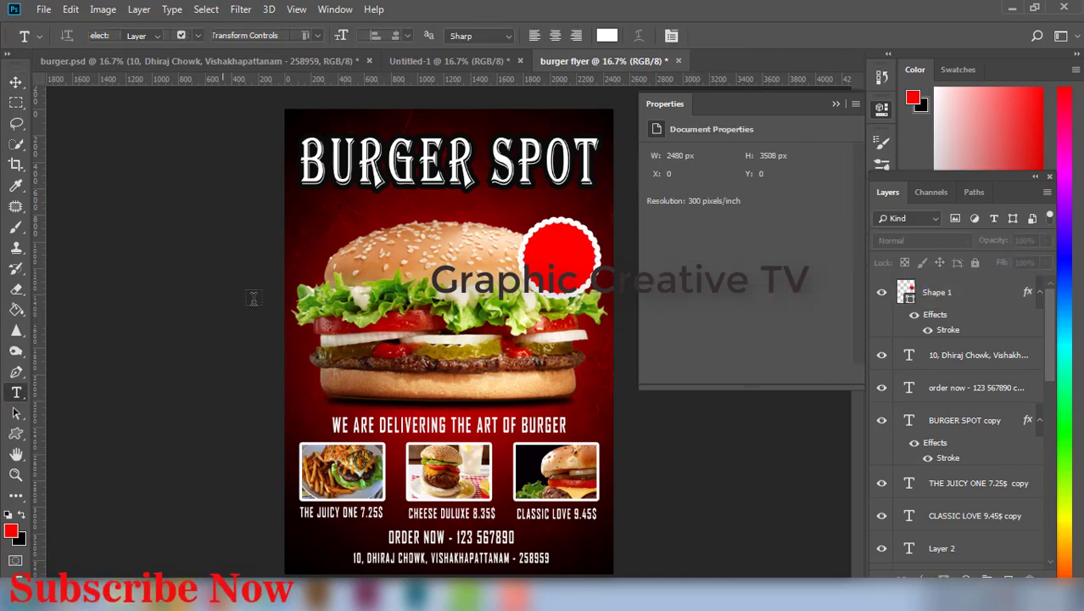
{"action": "left_click", "coordinate": [328, 218]}
{"action": "type", "text": "O"}
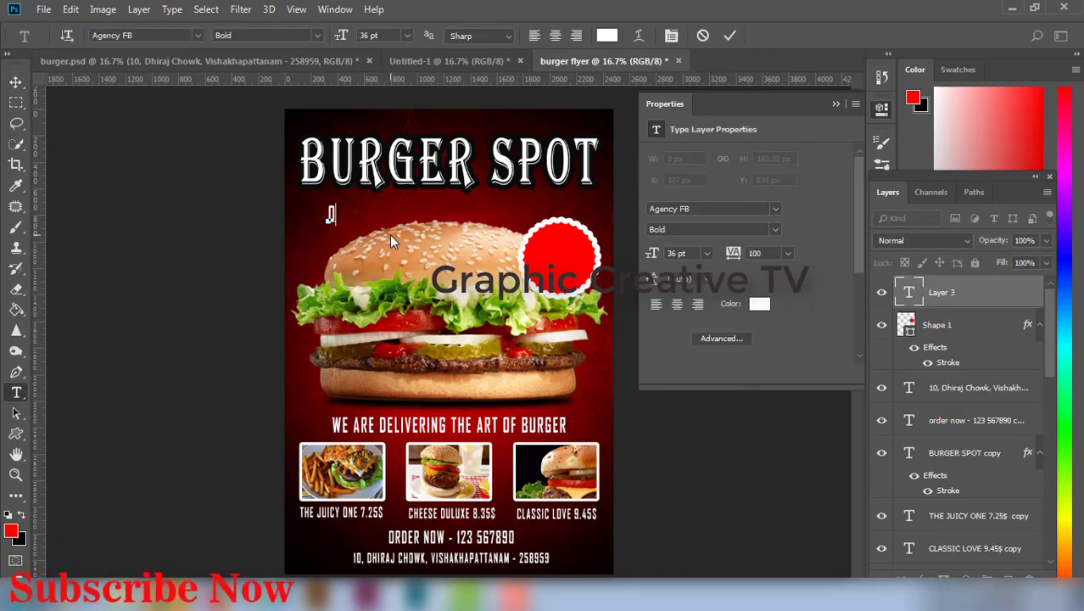
{"action": "type", "text": "NLY"}
{"action": "left_click_drag", "start_coordinate": [364, 217], "coordinate": [365, 224]}
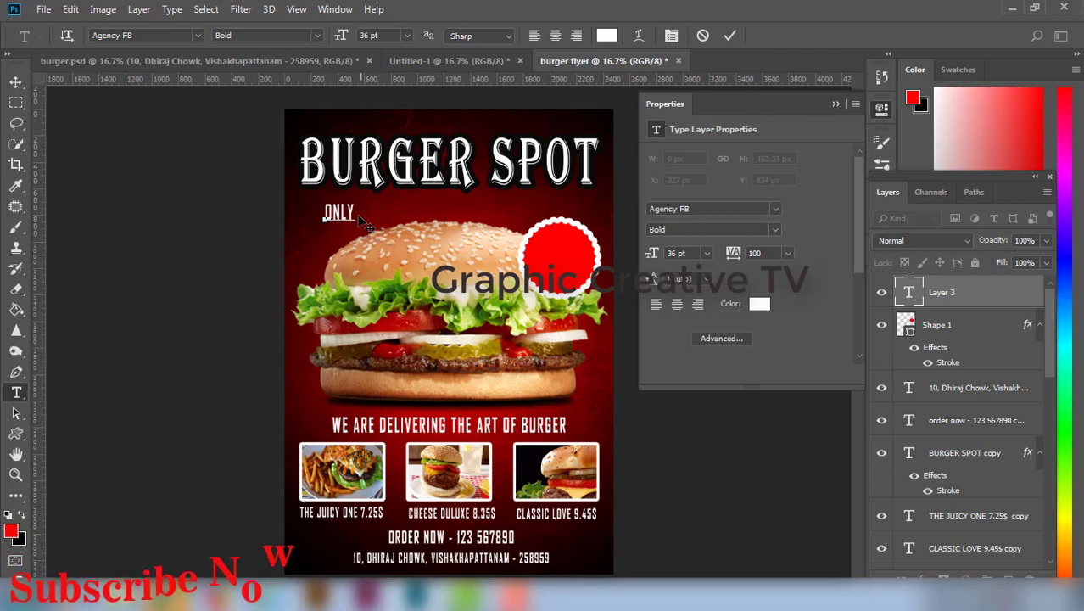
{"action": "left_click", "coordinate": [706, 253]}
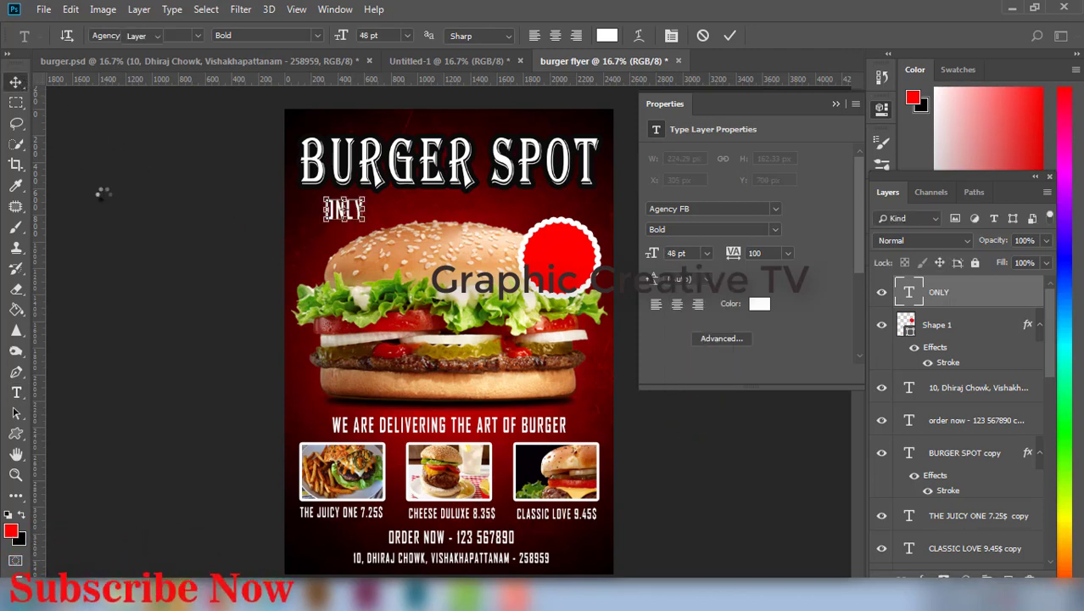
{"action": "left_click", "coordinate": [15, 81]}
{"action": "left_click_drag", "start_coordinate": [350, 217], "coordinate": [559, 253]}
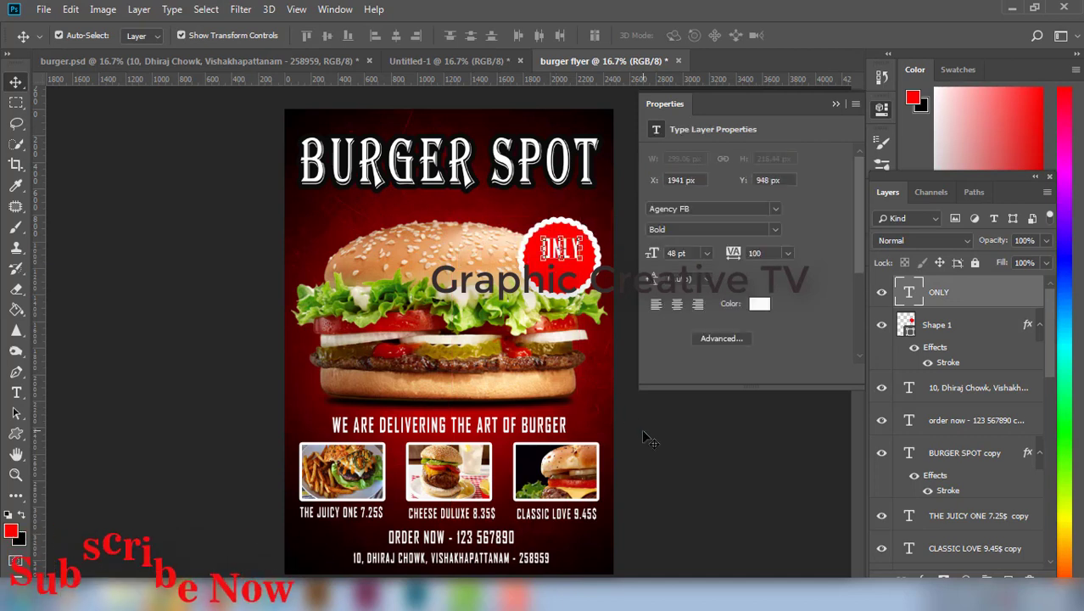
{"action": "left_click", "coordinate": [646, 436]}
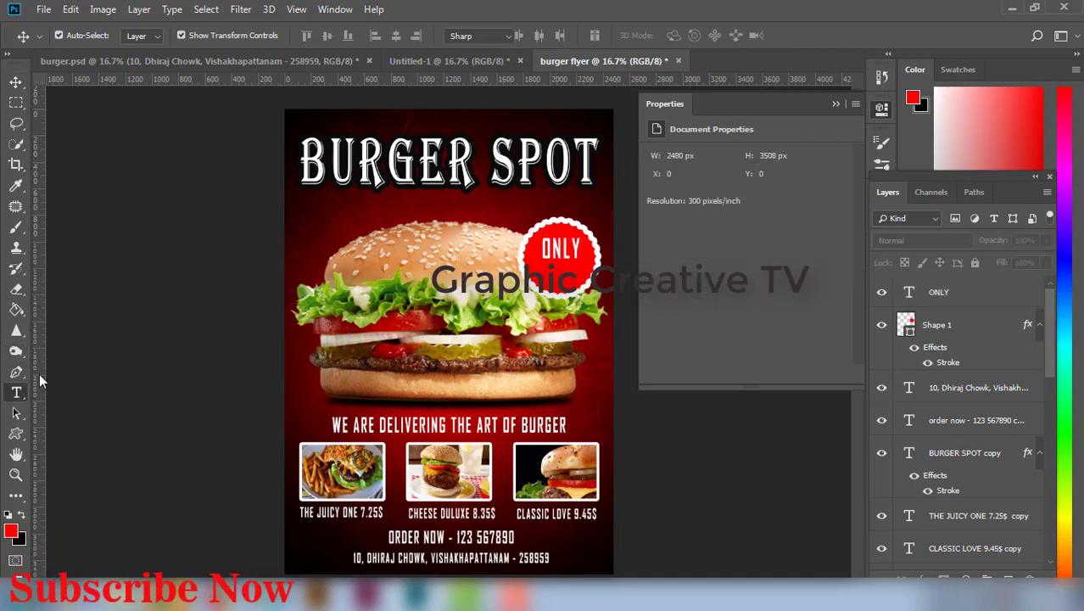
Step: Add the white text "8 $" at 60 pt below "ONLY" in the badge and nudge "ONLY" up slightly
{"action": "left_click", "coordinate": [16, 392]}
{"action": "left_click", "coordinate": [323, 222]}
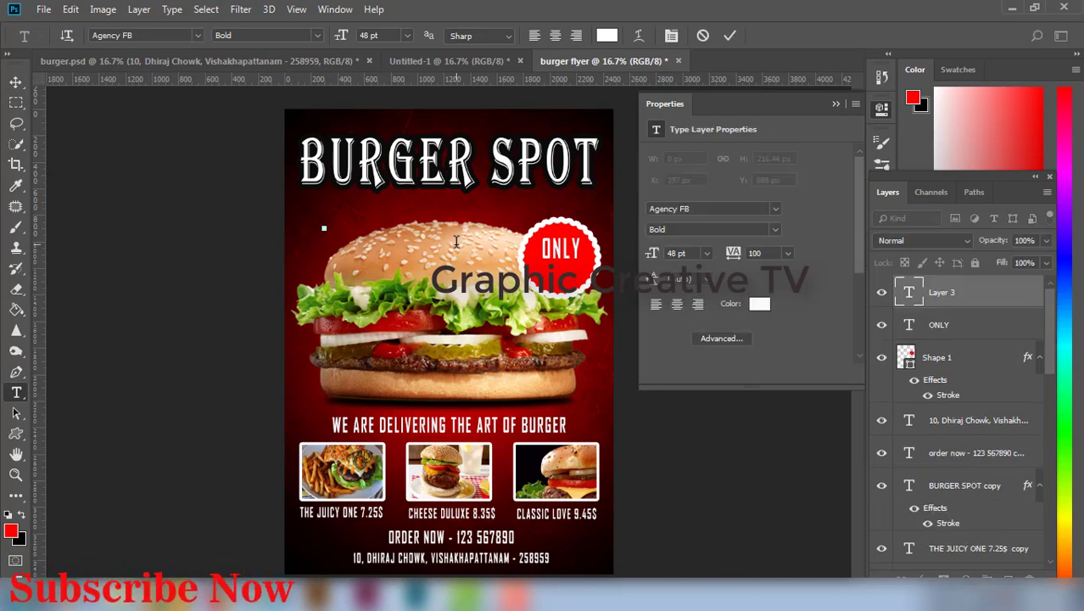
{"action": "type", "text": "*"}
{"action": "left_click_drag", "start_coordinate": [354, 222], "coordinate": [313, 209]}
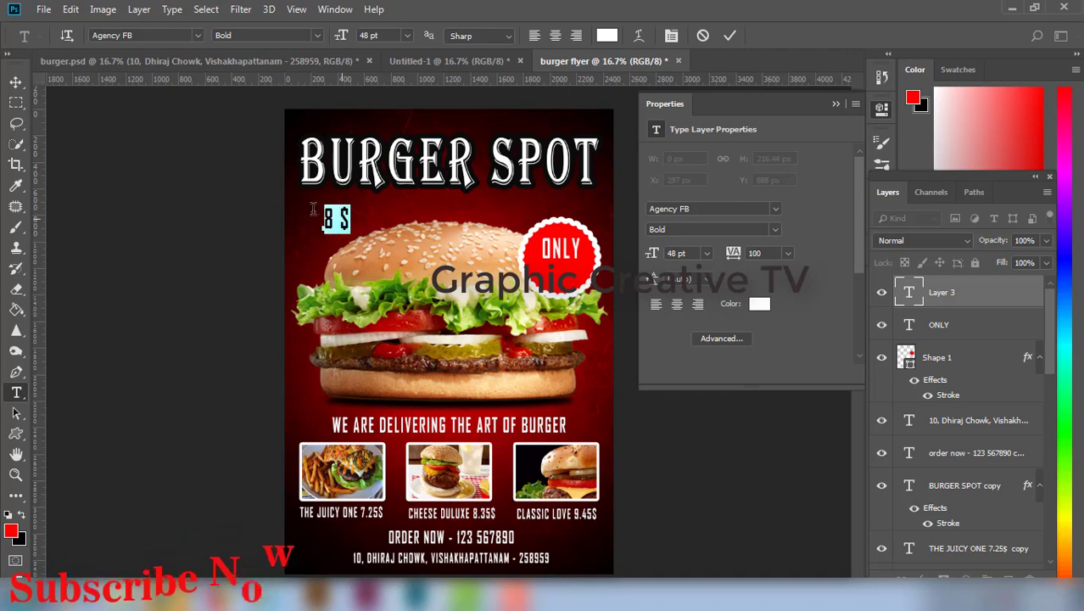
{"action": "left_click", "coordinate": [706, 253]}
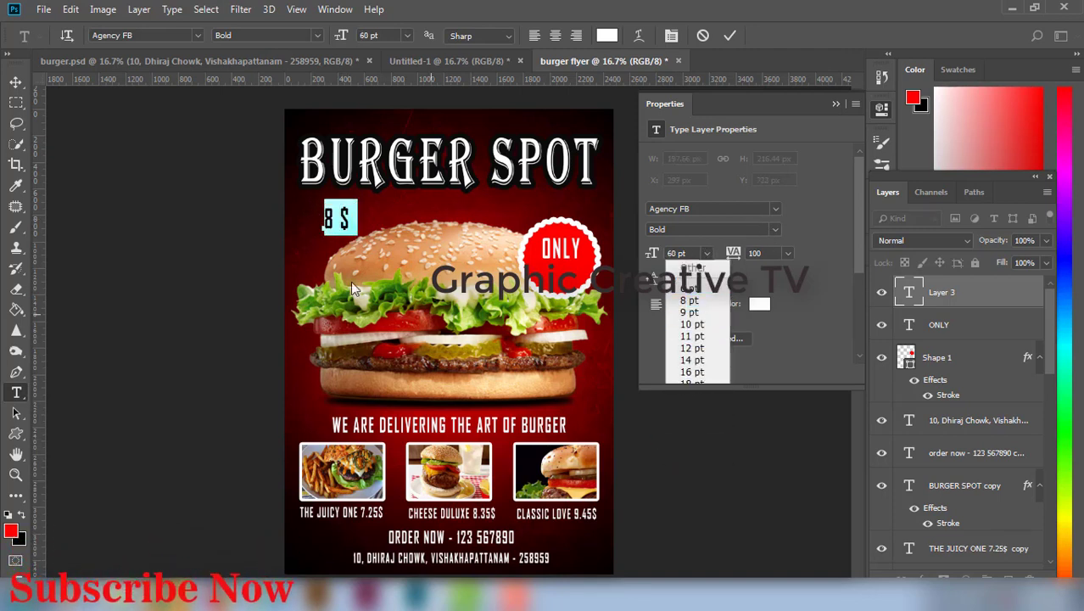
{"action": "left_click", "coordinate": [15, 82]}
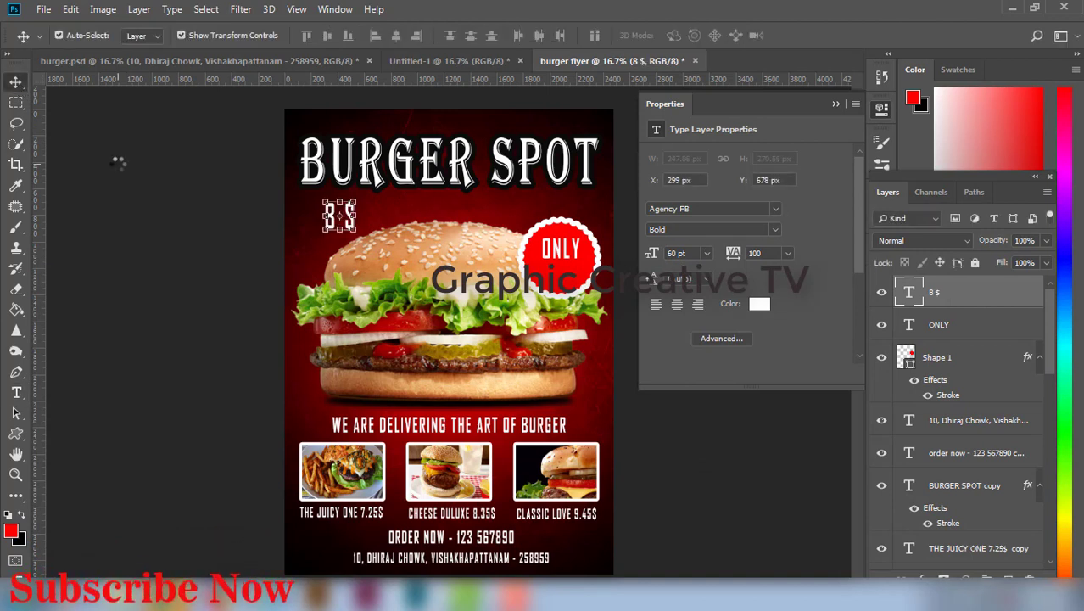
{"action": "left_click_drag", "start_coordinate": [339, 218], "coordinate": [574, 290]}
{"action": "left_click", "coordinate": [621, 307]}
{"action": "left_click", "coordinate": [582, 260]}
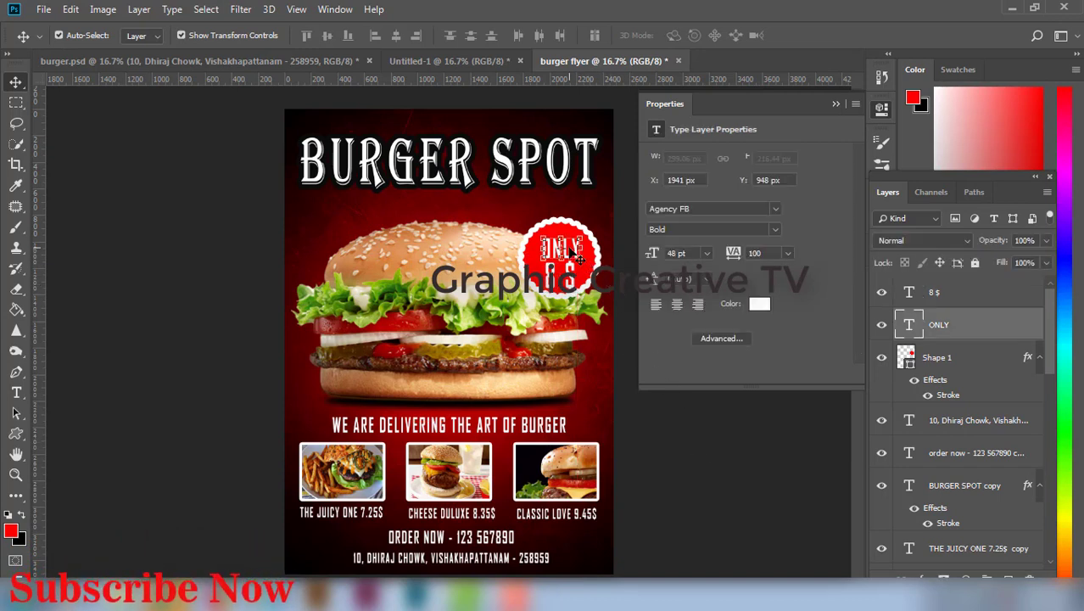
{"action": "key", "text": "Up"}
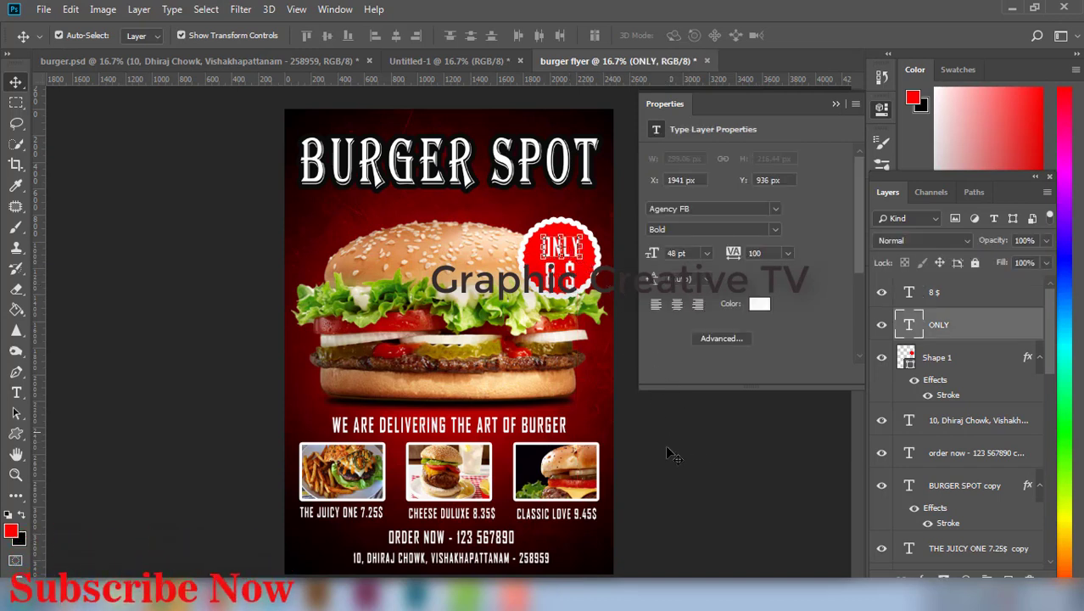
Step: Reduce the badge's "8 $" text to 48 pt and centre it under "ONLY"
{"action": "left_click", "coordinate": [558, 275]}
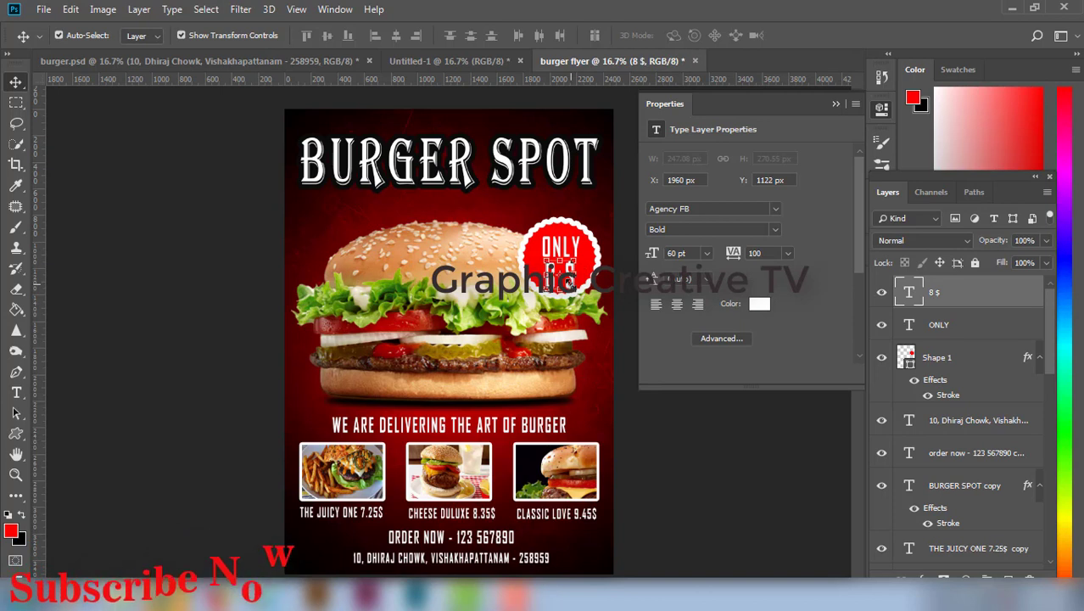
{"action": "left_click", "coordinate": [708, 252]}
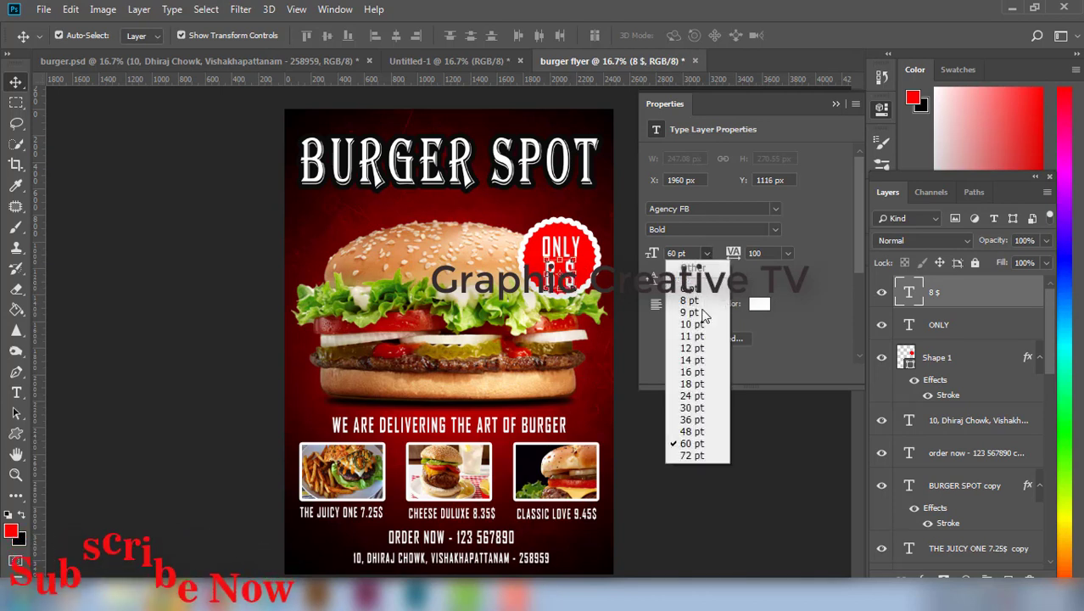
{"action": "left_click", "coordinate": [695, 437]}
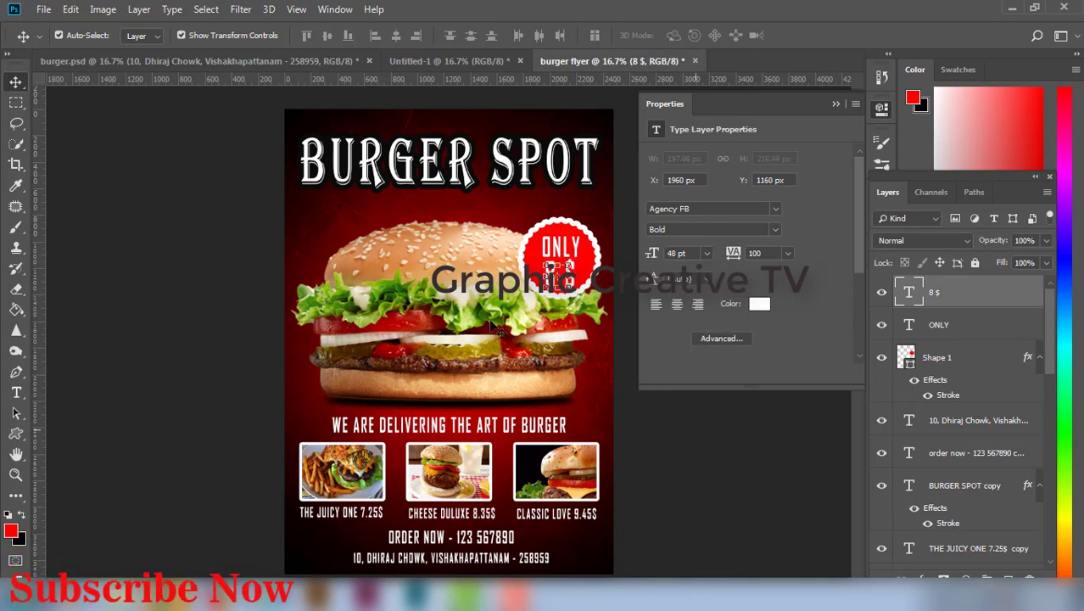
{"action": "left_click", "coordinate": [163, 290]}
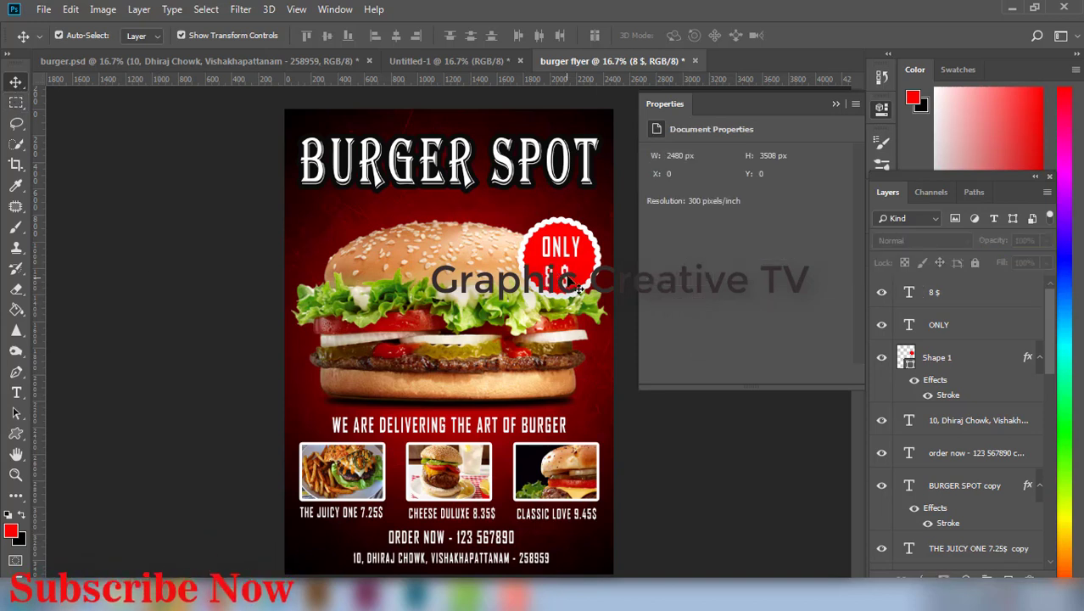
{"action": "left_click_drag", "start_coordinate": [577, 288], "coordinate": [574, 280]}
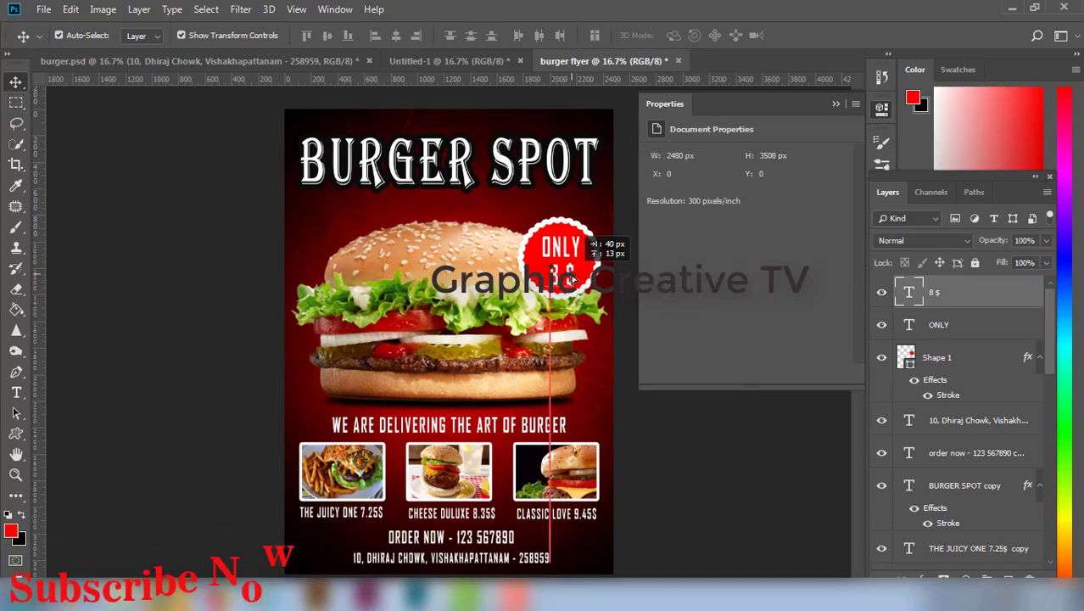
{"action": "left_click", "coordinate": [718, 471]}
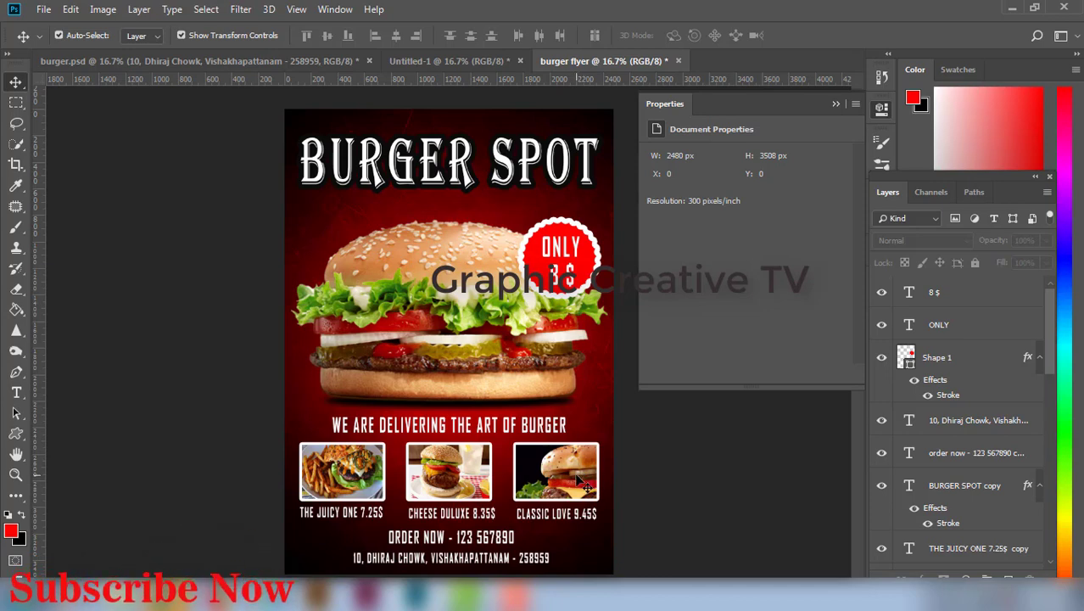
Step: Switch to the Untitled-1 document and check its layers for flyer elements still to bring over
{"action": "left_click", "coordinate": [447, 66]}
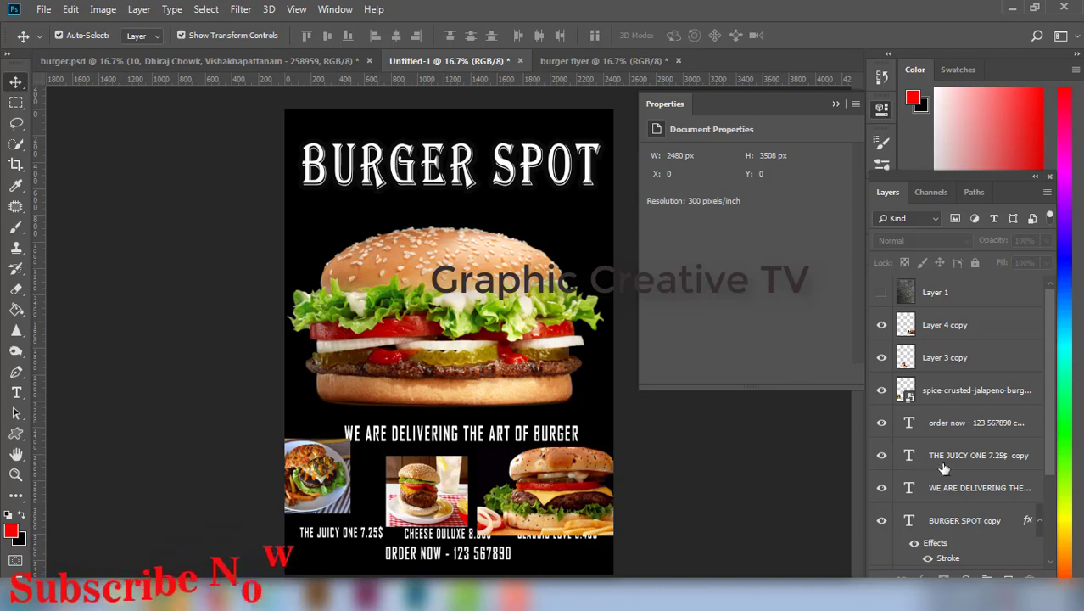
{"action": "left_click", "coordinate": [939, 450]}
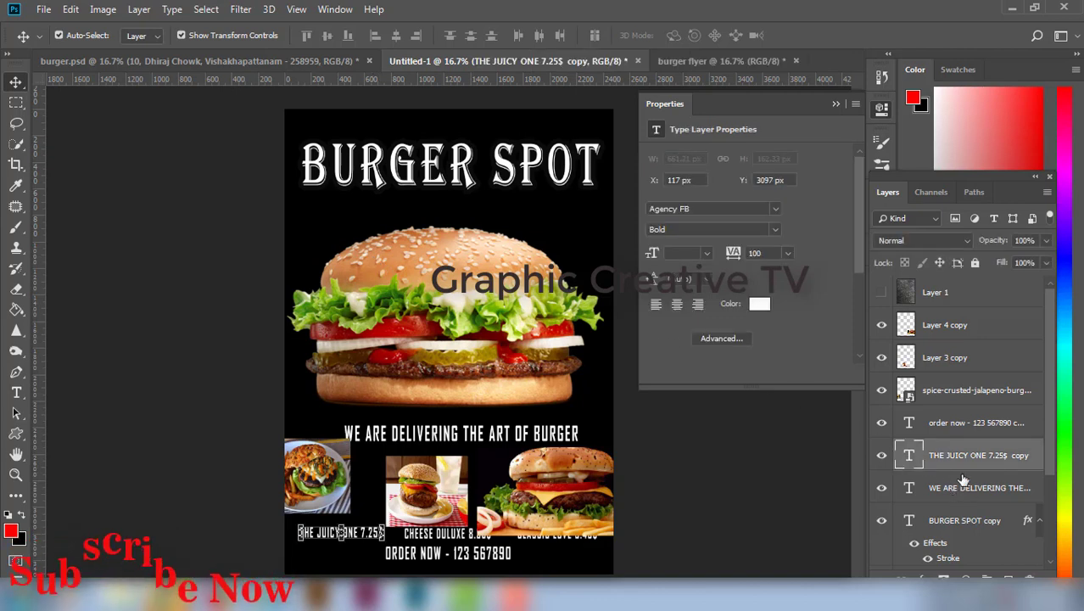
{"action": "scroll", "coordinate": [950, 475], "scroll_direction": "down", "scroll_amount": 3}
{"action": "scroll", "coordinate": [961, 488], "scroll_direction": "up", "scroll_amount": 3}
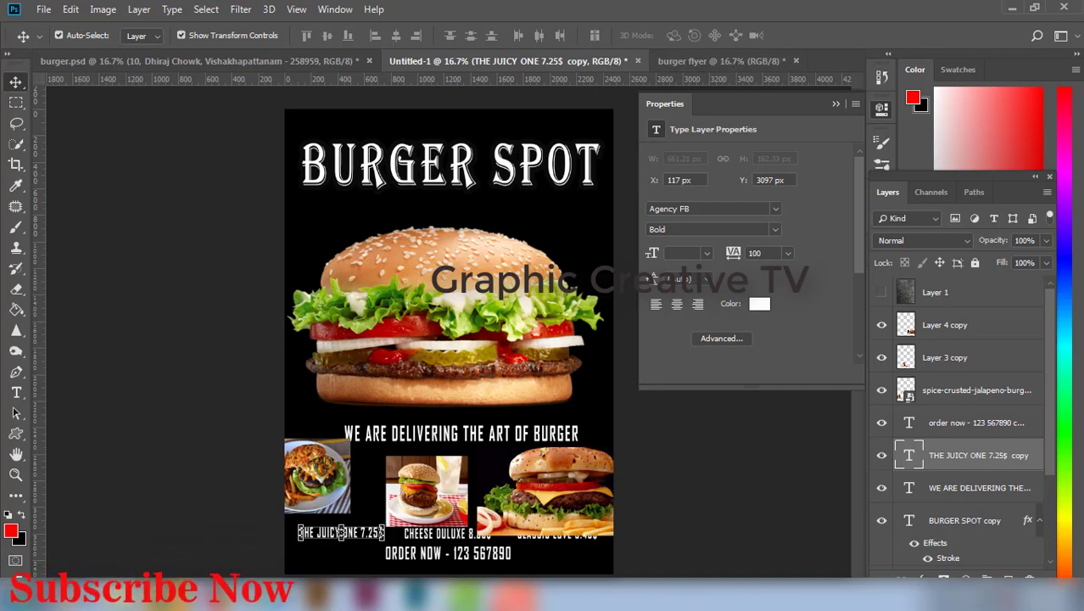
{"action": "left_click", "coordinate": [516, 596]}
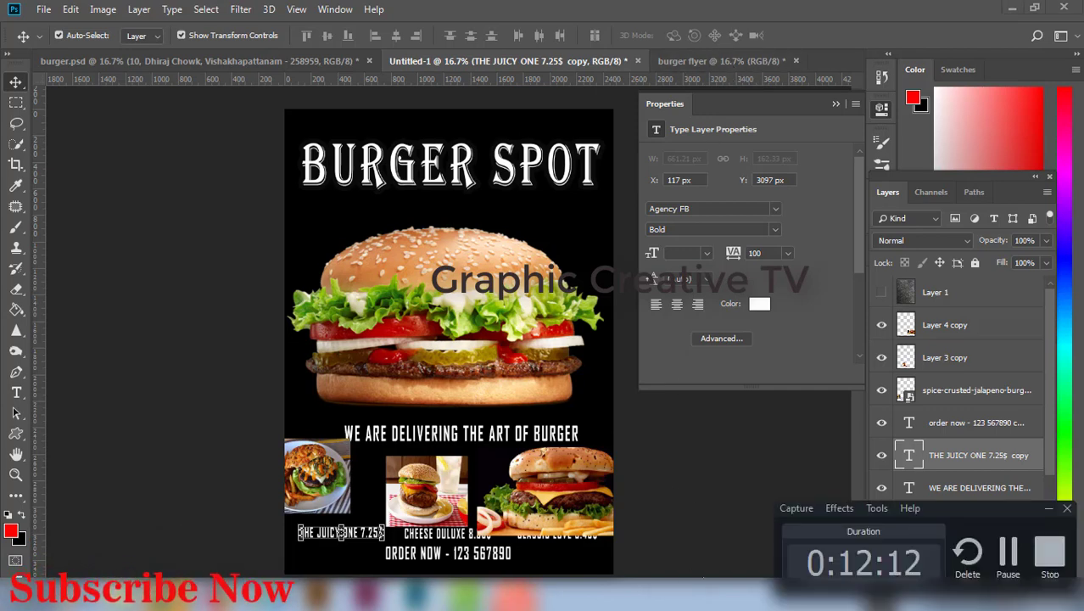
{"action": "left_click", "coordinate": [1008, 555]}
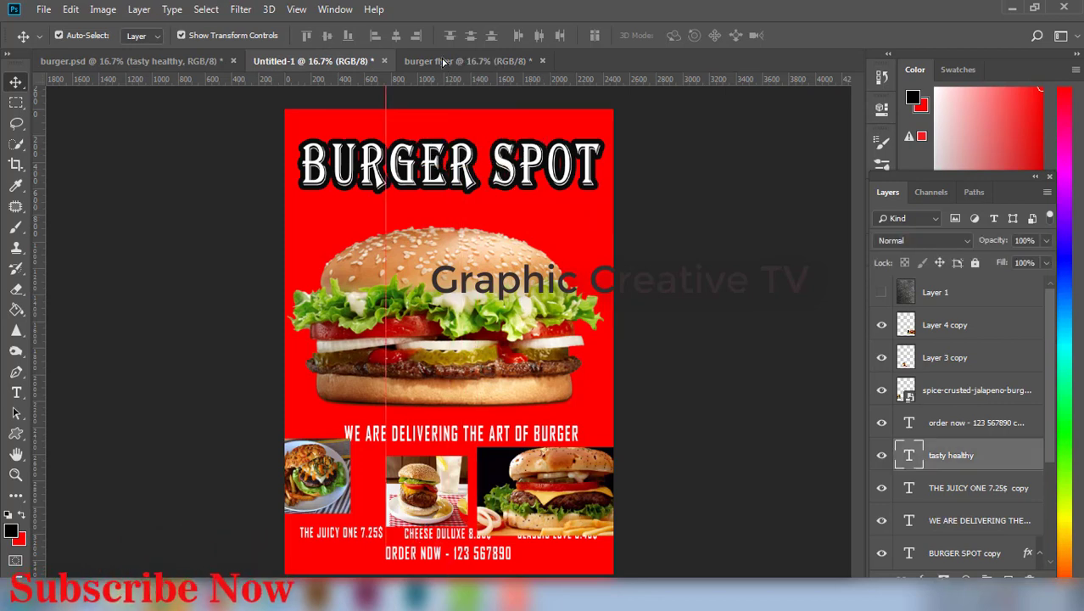
Step: Bring the "tasty healthy" text from Untitled-1 into the burger flyer, set it to 30 pt and centre it below the title
{"action": "mouse_move", "coordinate": [443, 62]}
{"action": "left_mouse_down"}
{"action": "mouse_move", "coordinate": [459, 197]}
{"action": "mouse_move", "coordinate": [488, 203]}
{"action": "left_mouse_up"}
{"action": "left_click", "coordinate": [695, 265]}
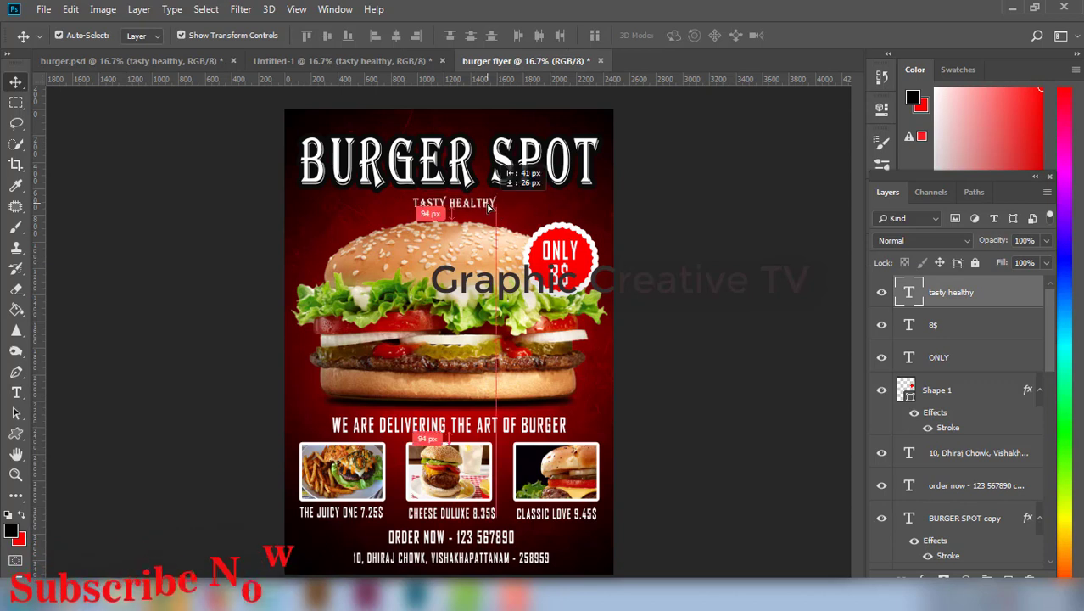
{"action": "left_click", "coordinate": [16, 392]}
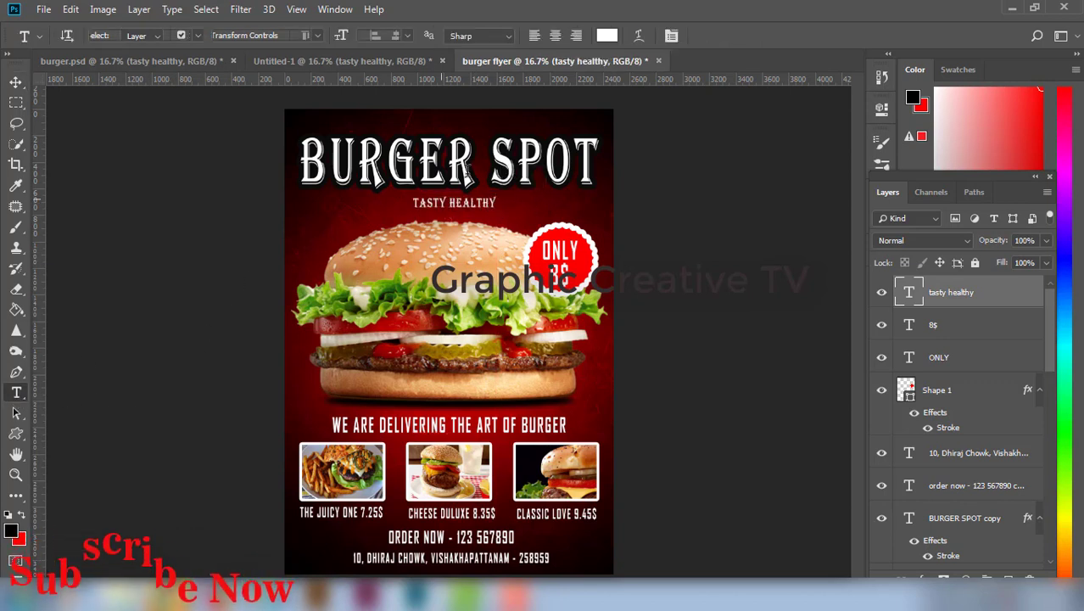
{"action": "left_click", "coordinate": [408, 38]}
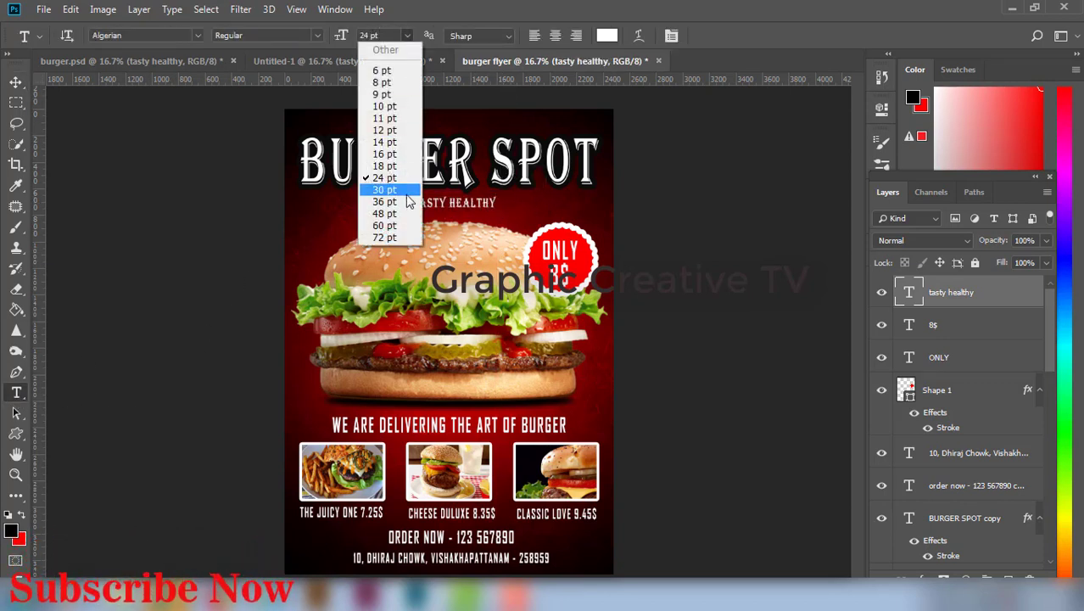
{"action": "left_click", "coordinate": [406, 190]}
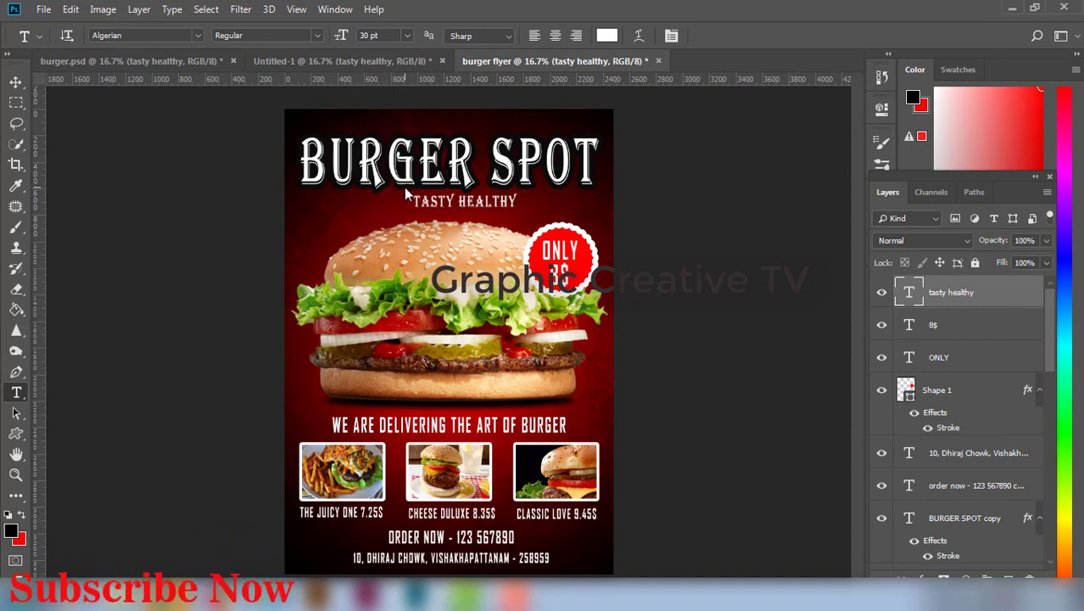
{"action": "left_click", "coordinate": [17, 86]}
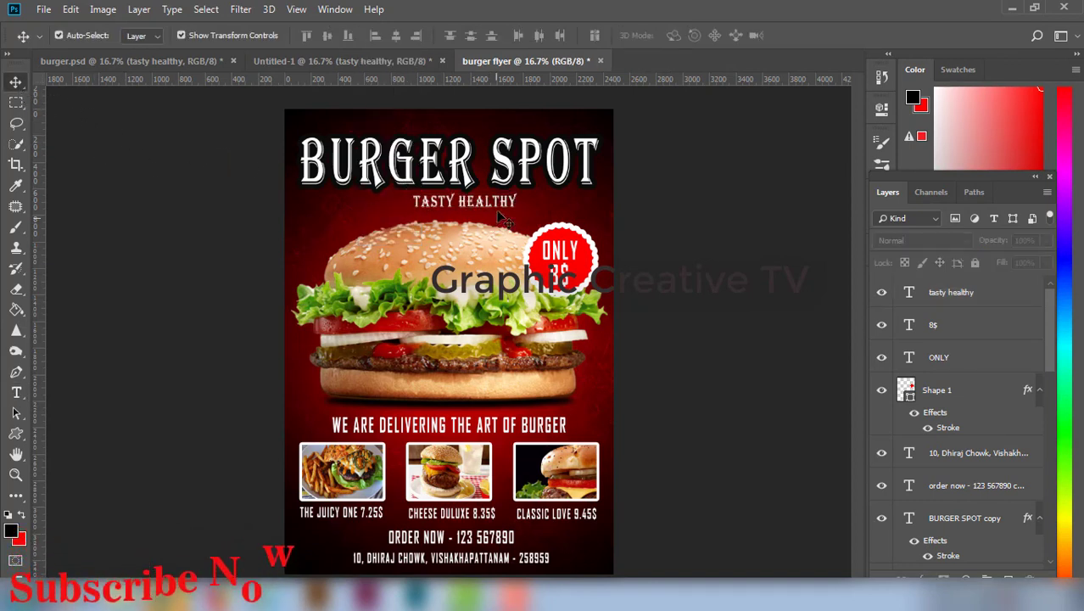
{"action": "left_click_drag", "start_coordinate": [489, 206], "coordinate": [491, 204]}
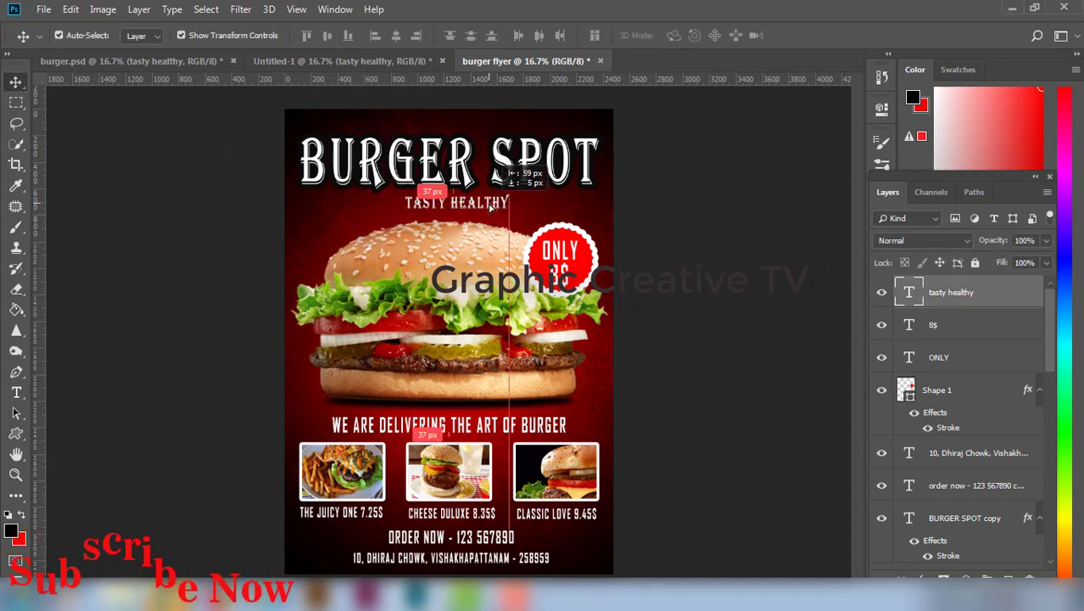
{"action": "left_click", "coordinate": [653, 252]}
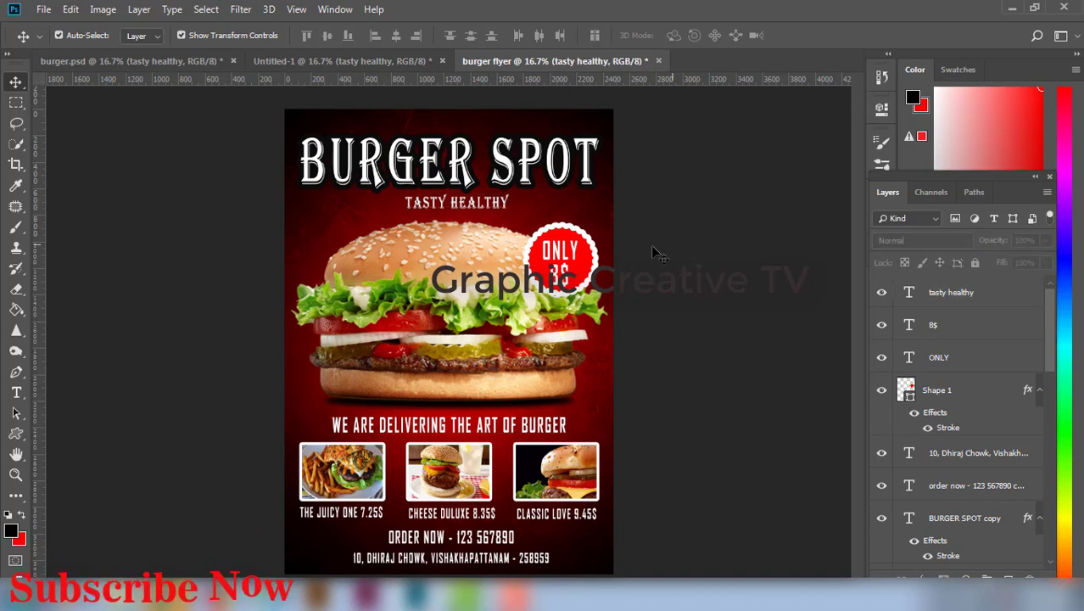
Step: Insert a hyphen after "tasty" in the line below the title so it reads "tasty- healthy"
{"action": "left_click", "coordinate": [17, 392]}
{"action": "left_click", "coordinate": [448, 202]}
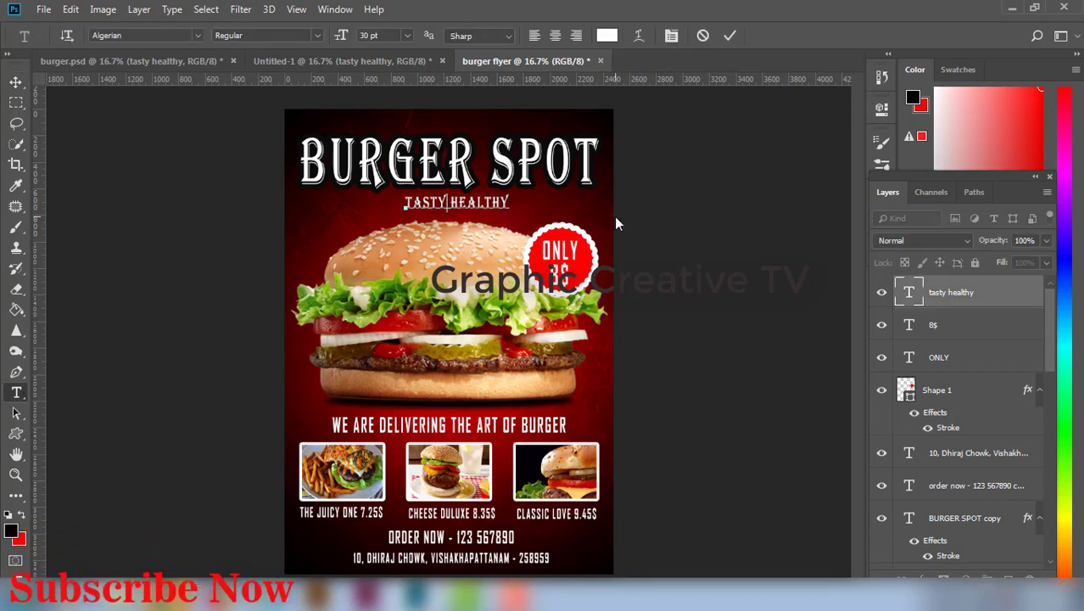
{"action": "type", "text": "-"}
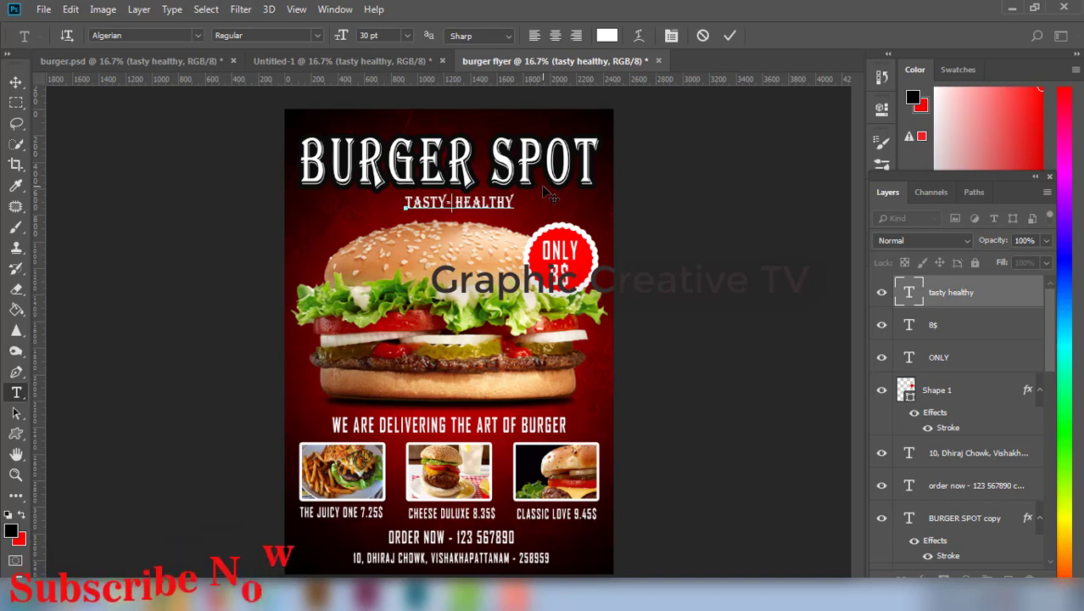
{"action": "left_click", "coordinate": [17, 83]}
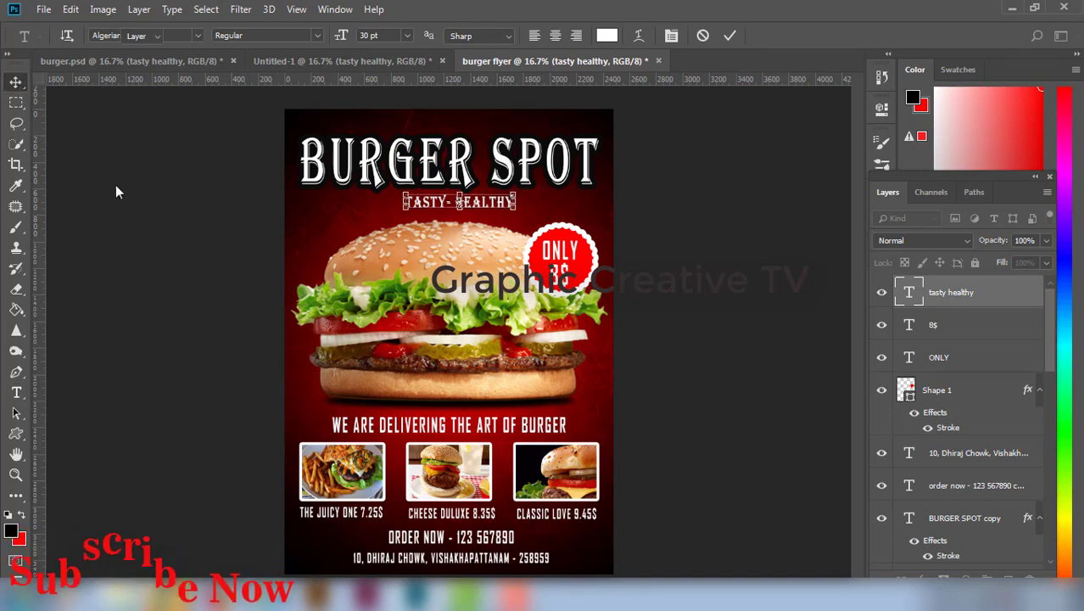
{"action": "left_click", "coordinate": [115, 185]}
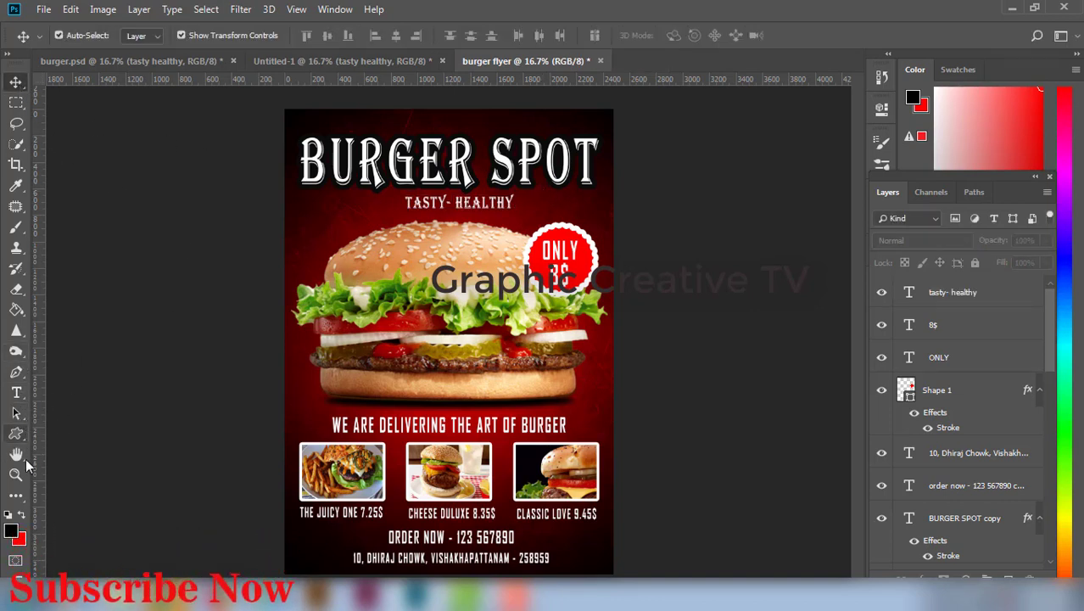
Step: Draw a thin white rectangle about 2498 px wide and 19 px high across the flyer between the photo captions and the order line
{"action": "left_click", "coordinate": [15, 433]}
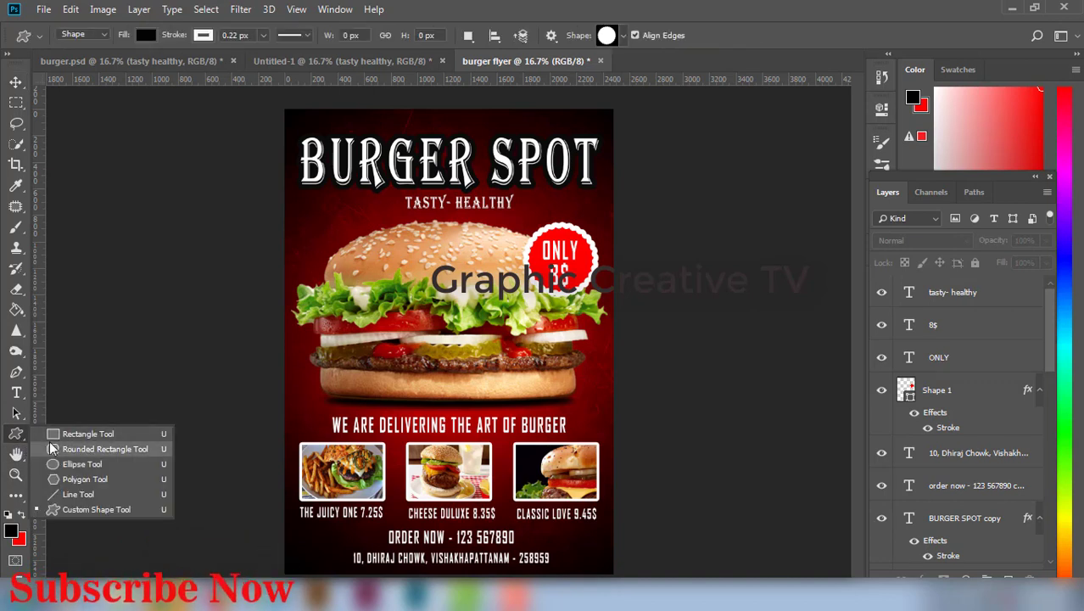
{"action": "left_click", "coordinate": [60, 434]}
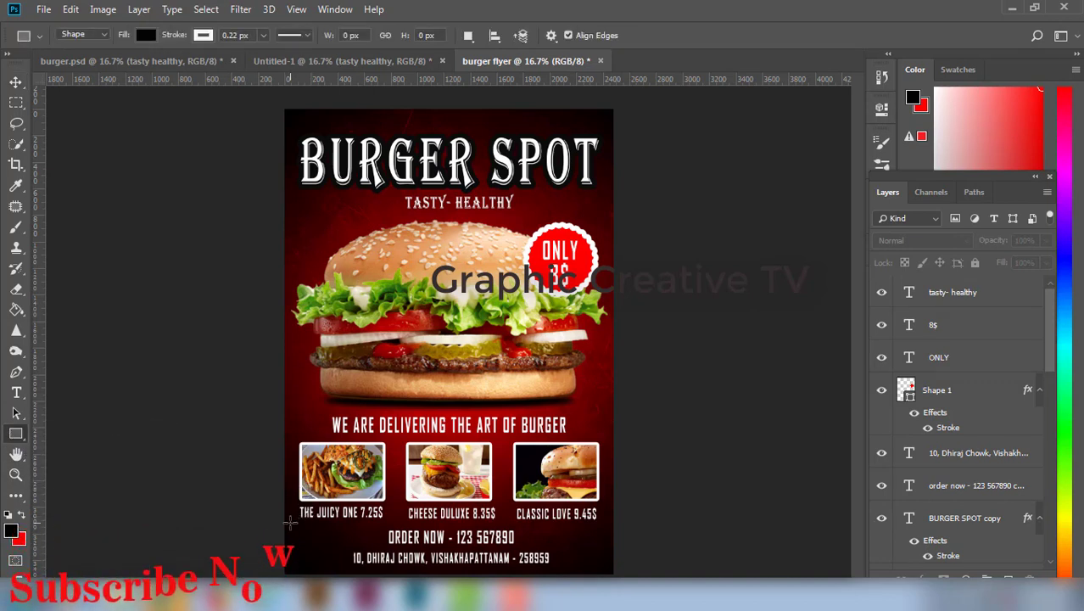
{"action": "left_click_drag", "start_coordinate": [405, 537], "coordinate": [615, 526]}
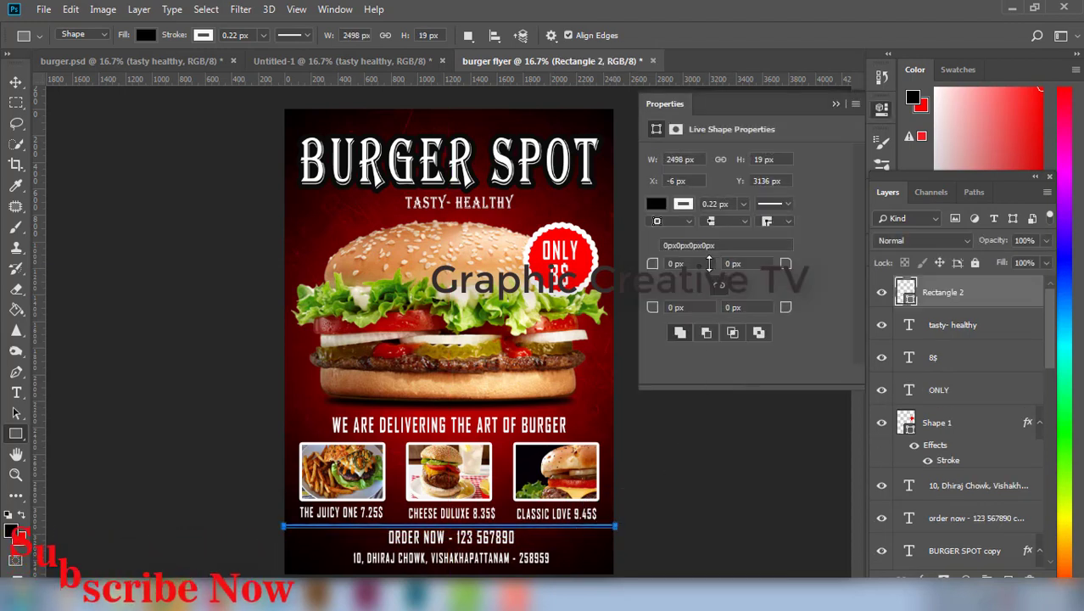
{"action": "left_click", "coordinate": [656, 203]}
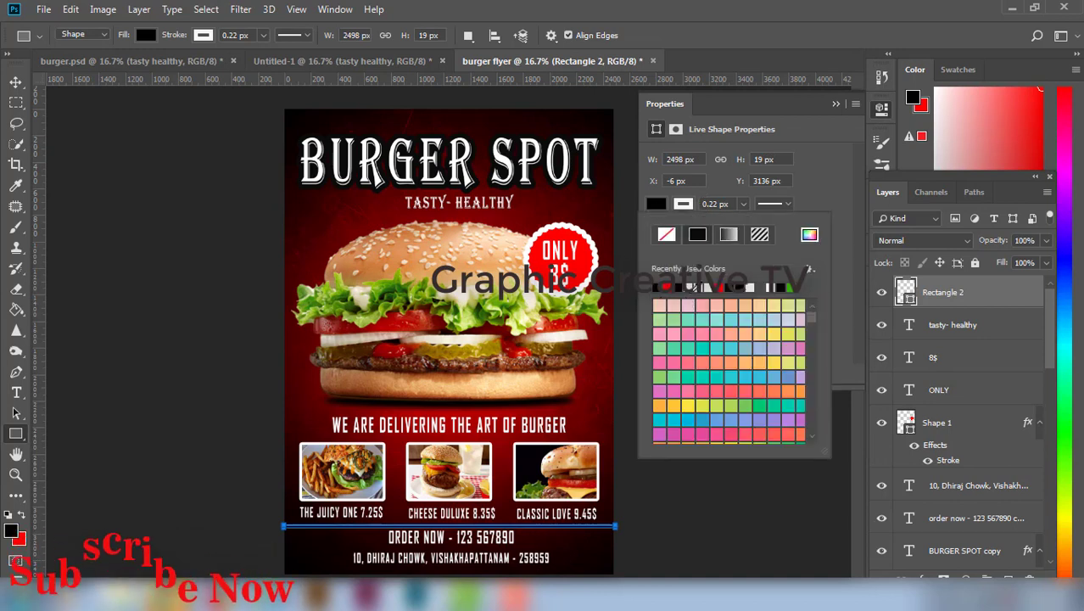
{"action": "left_click", "coordinate": [689, 288]}
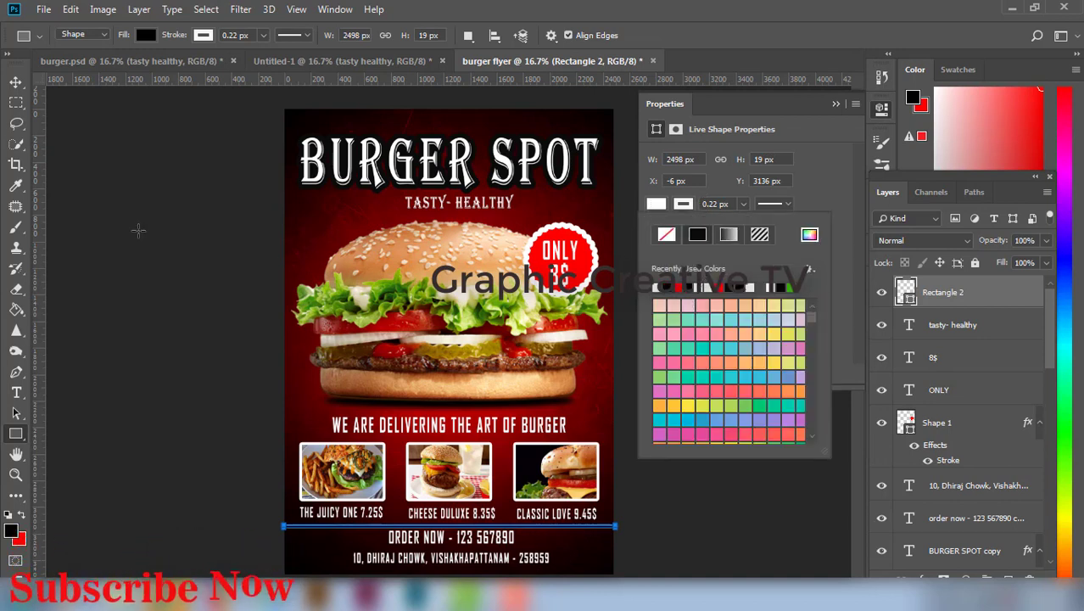
{"action": "left_click", "coordinate": [16, 83]}
{"action": "left_click", "coordinate": [87, 232]}
Step: Lower the opacity of the white divider line above the order text slightly
{"action": "left_click", "coordinate": [584, 528]}
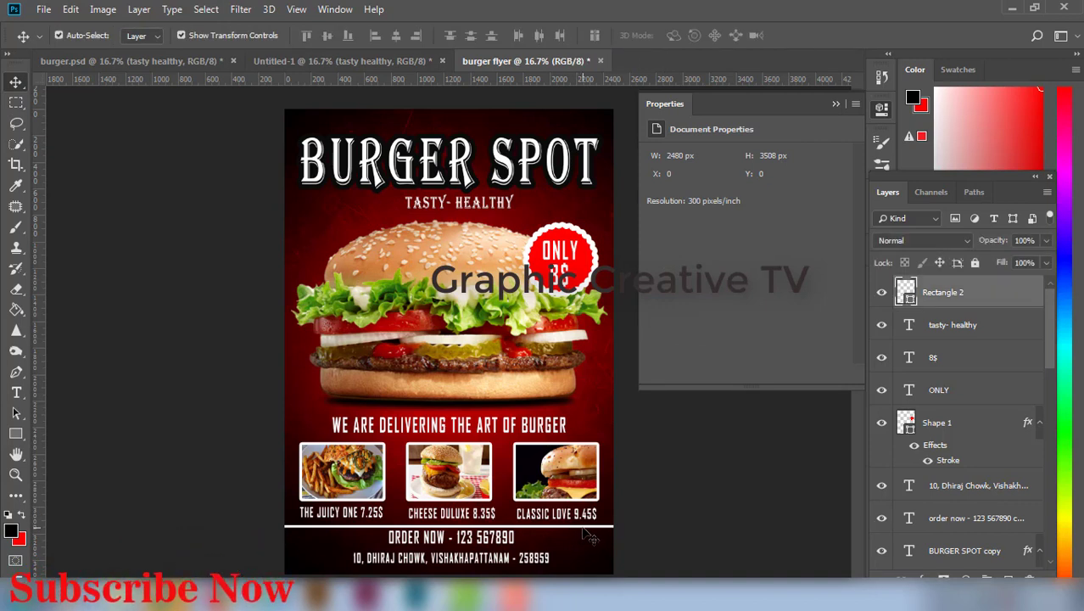
{"action": "left_click", "coordinate": [1044, 262]}
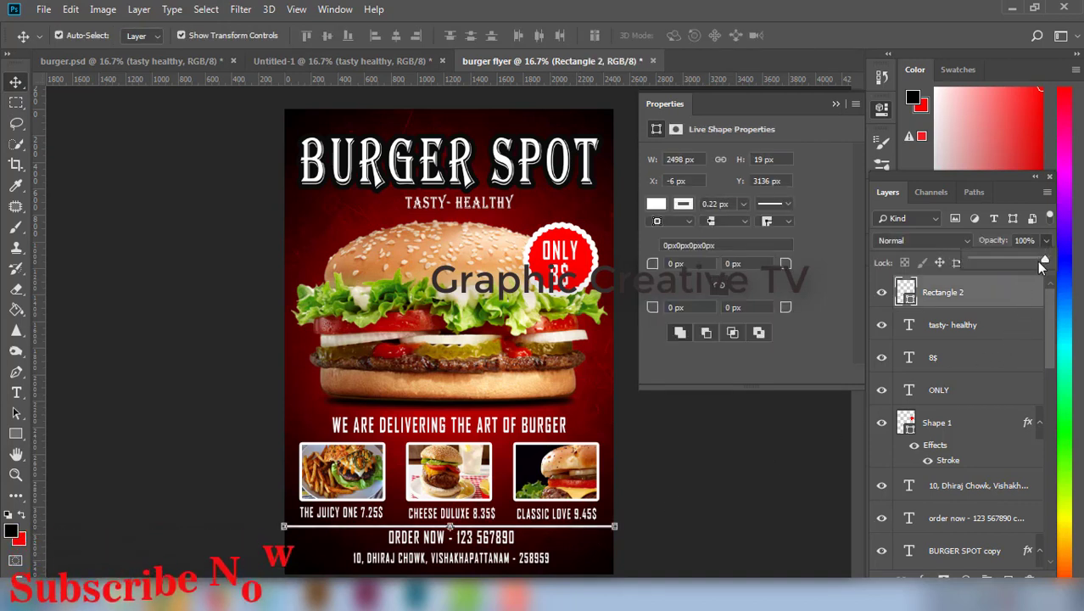
{"action": "left_click_drag", "start_coordinate": [1037, 261], "coordinate": [1020, 263]}
{"action": "left_click", "coordinate": [697, 505]}
{"action": "left_click", "coordinate": [702, 508]}
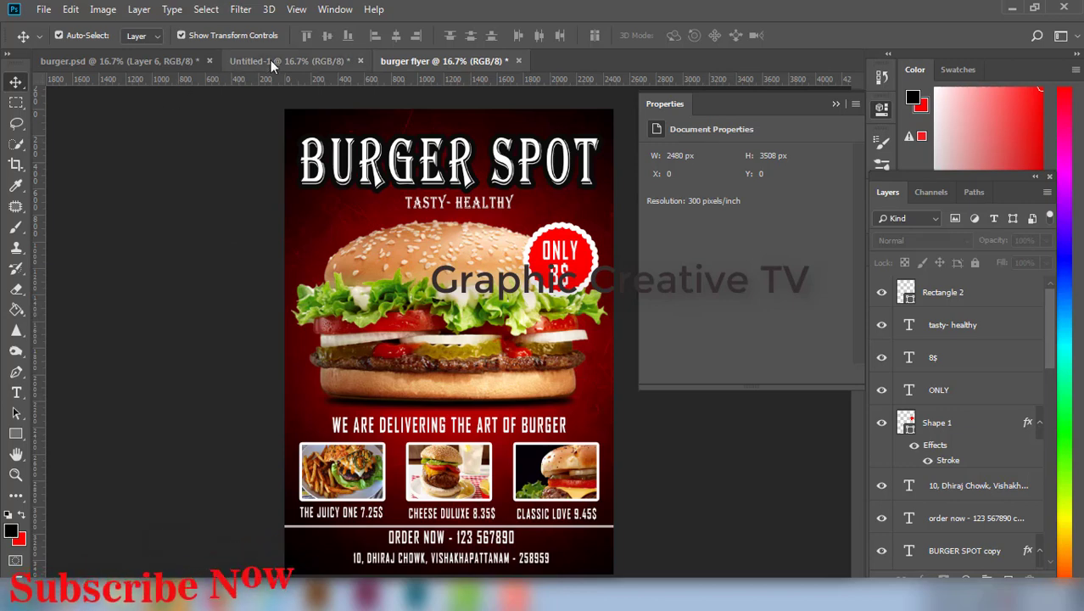
Step: Bring the QR code from Untitled-1 into the flyer's lower-right corner beside the address and nudge the order line down slightly
{"action": "left_click", "coordinate": [271, 60]}
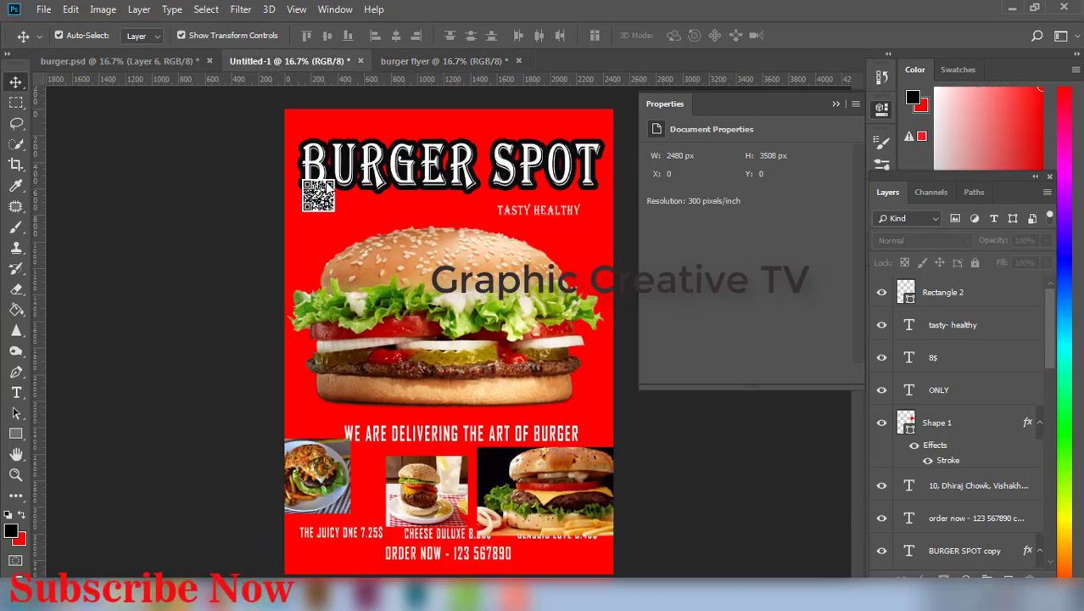
{"action": "left_click_drag", "start_coordinate": [331, 201], "coordinate": [456, 501]}
{"action": "left_click_drag", "start_coordinate": [415, 551], "coordinate": [311, 550]}
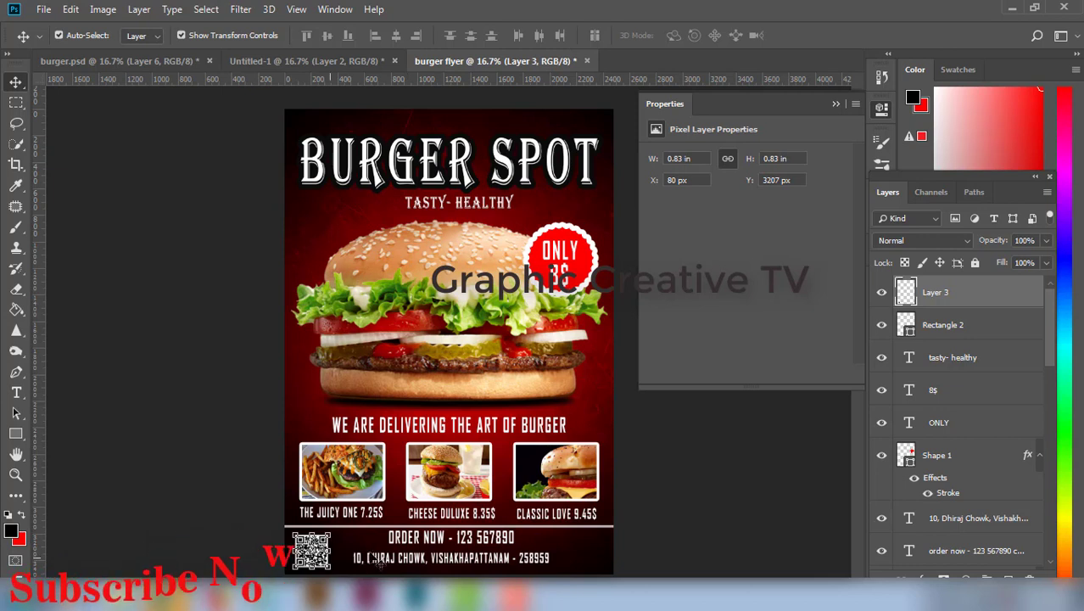
{"action": "left_click", "coordinate": [731, 525]}
{"action": "left_click_drag", "start_coordinate": [329, 557], "coordinate": [604, 558]}
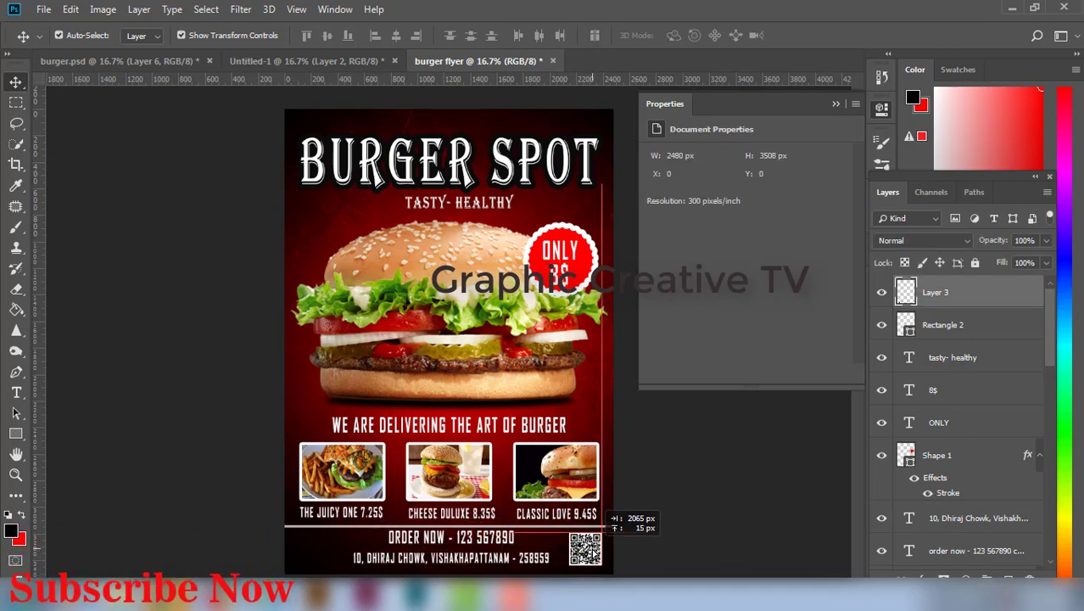
{"action": "left_click", "coordinate": [512, 543]}
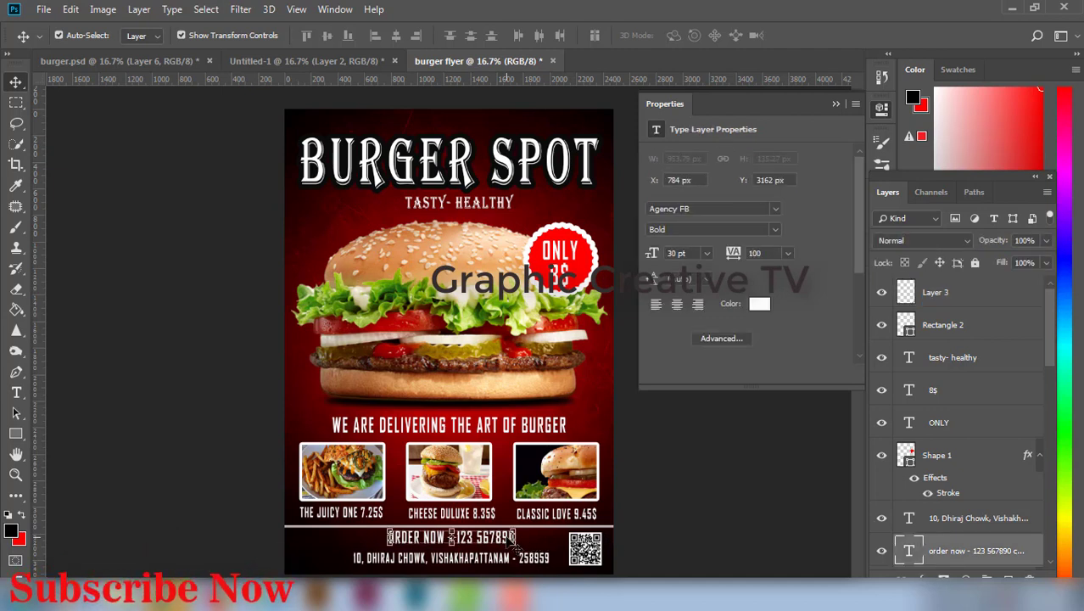
{"action": "left_click", "coordinate": [763, 474]}
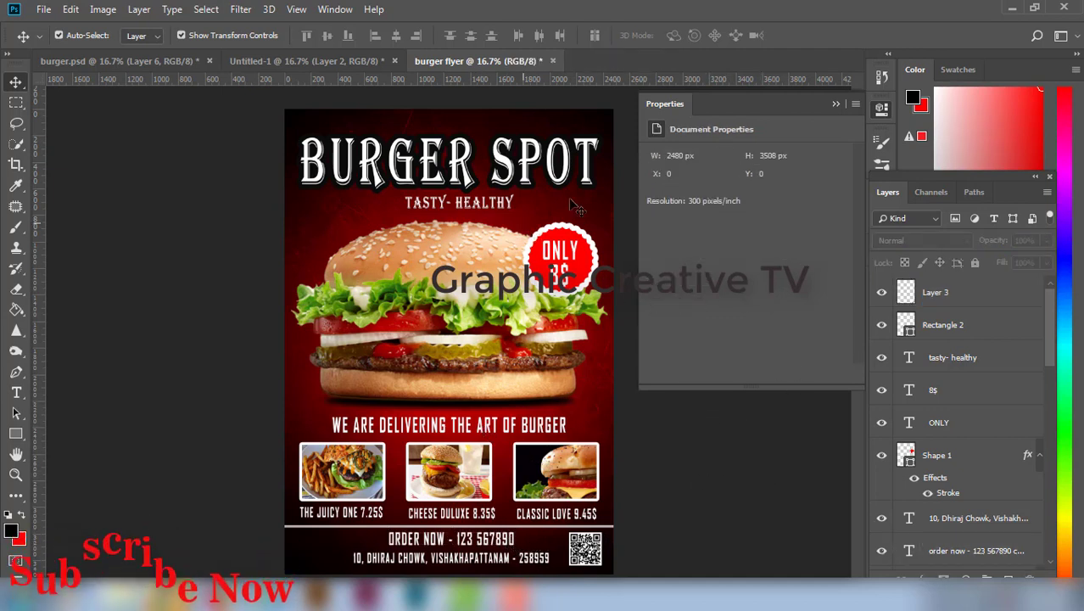
Step: Review the finished flyer in full-screen view and zoomed in, from the title down to the footer
{"action": "left_click", "coordinate": [837, 104]}
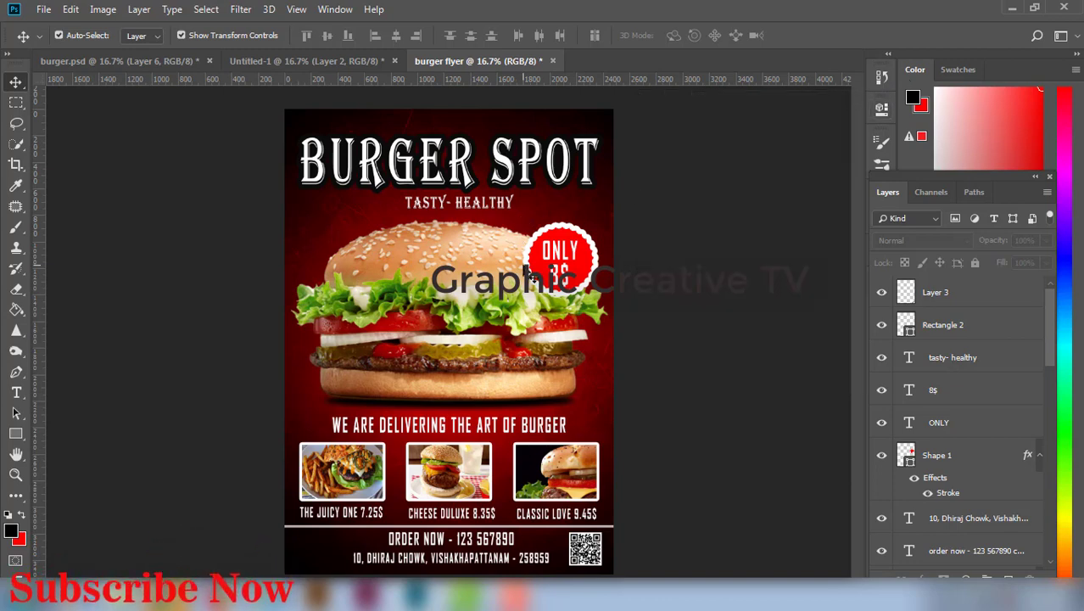
{"action": "key", "text": "f"}
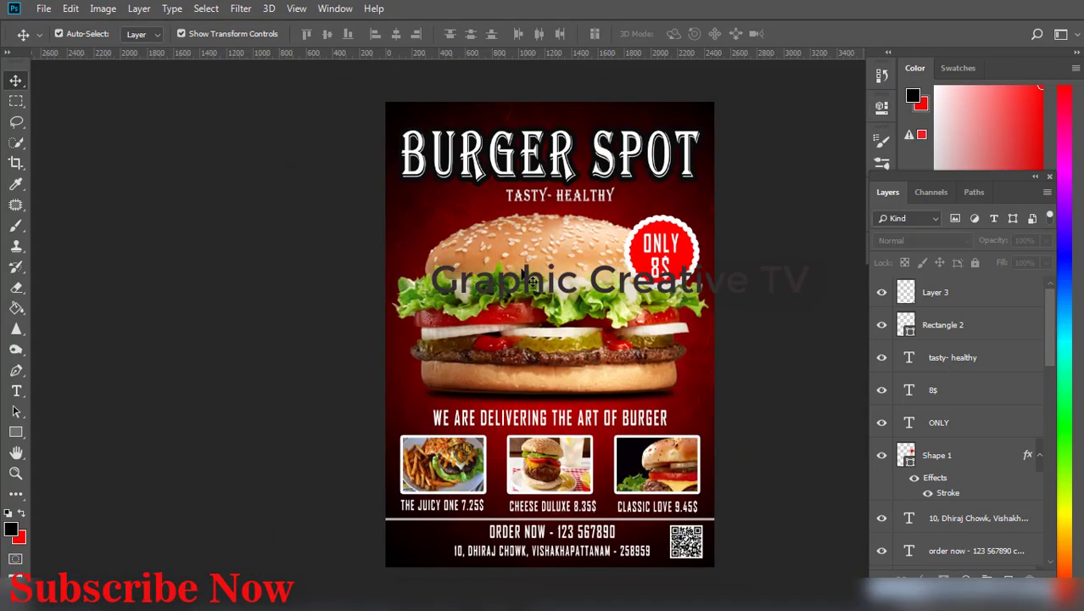
{"action": "key", "text": "f"}
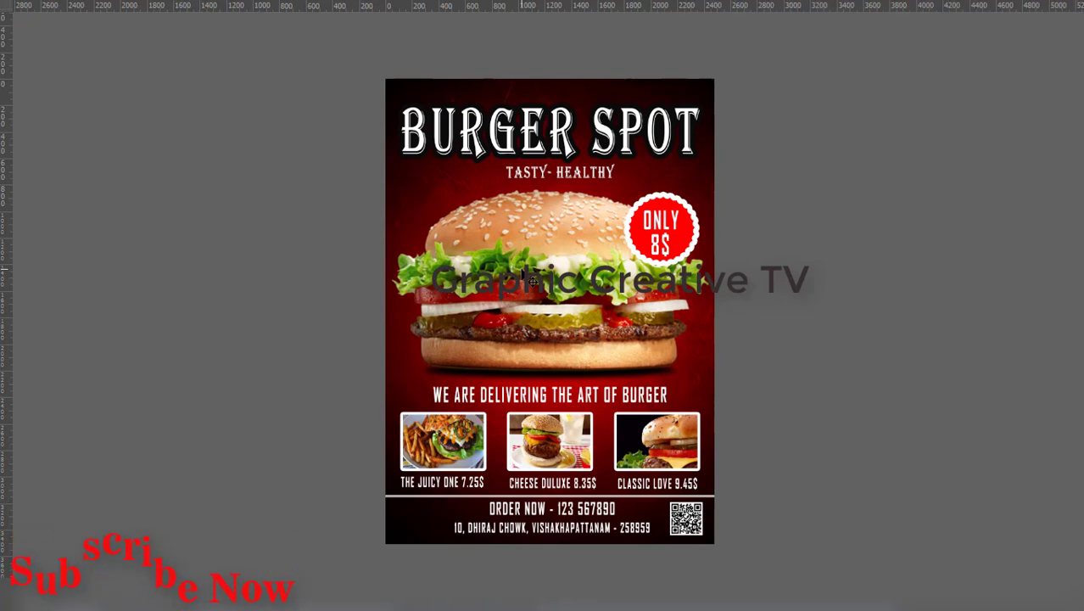
{"action": "key", "text": "ctrl+plus"}
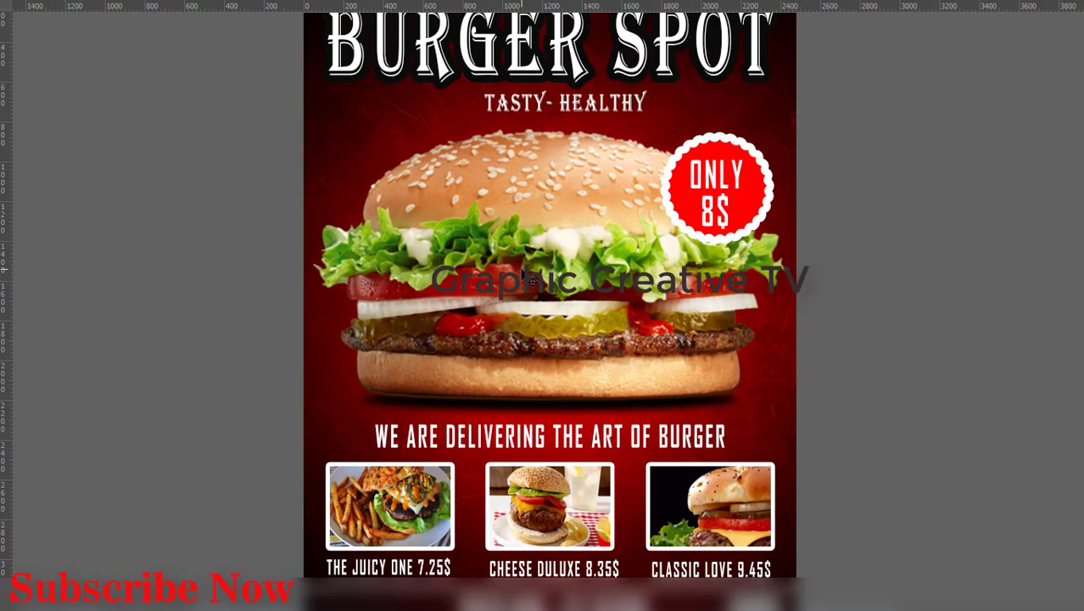
{"action": "left_click_drag", "start_coordinate": [729, 418], "coordinate": [767, 287]}
{"action": "scroll", "coordinate": [780, 341], "scroll_direction": "up", "scroll_amount": 5}
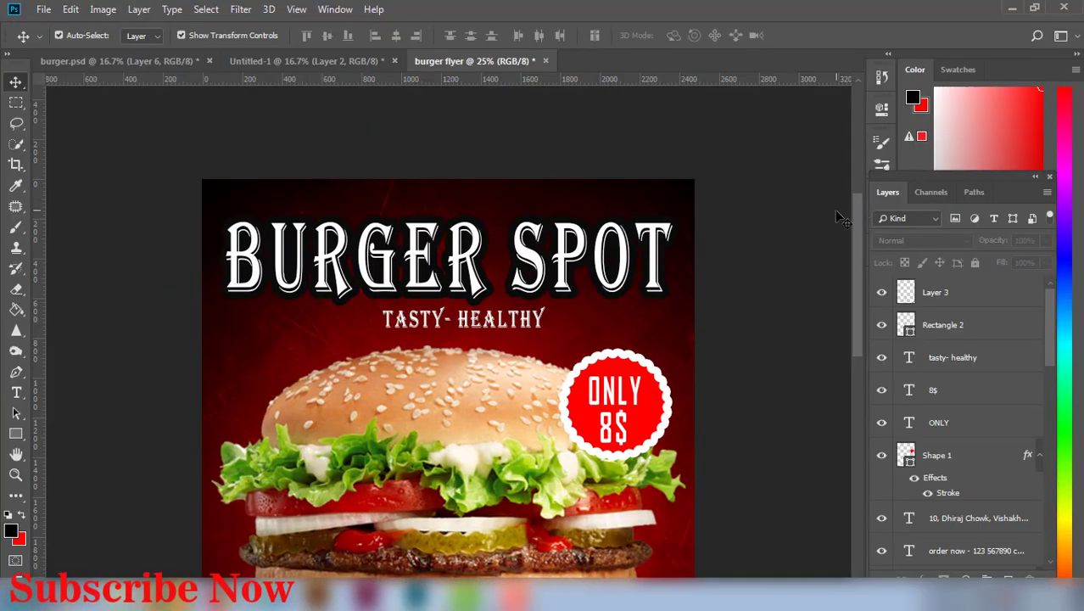
{"action": "scroll", "coordinate": [831, 213], "scroll_direction": "down", "scroll_amount": 2}
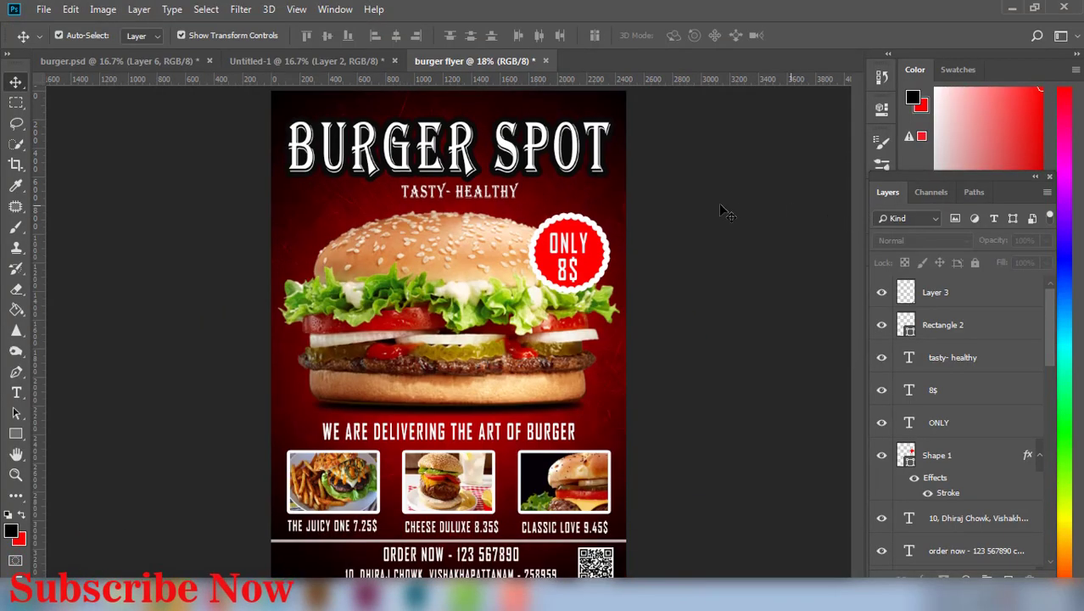
{"action": "left_click", "coordinate": [982, 593]}
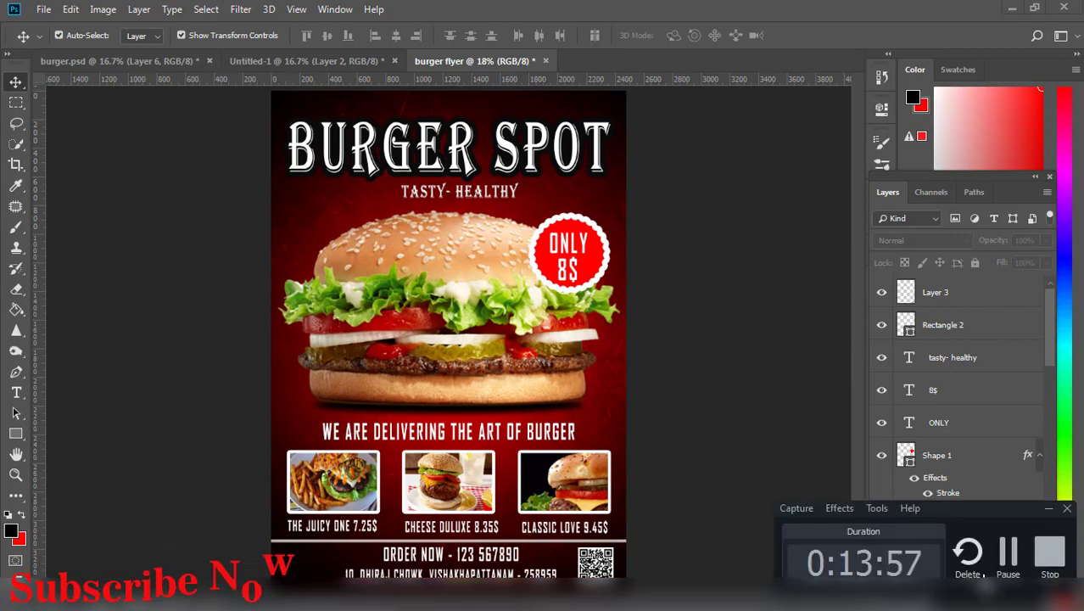